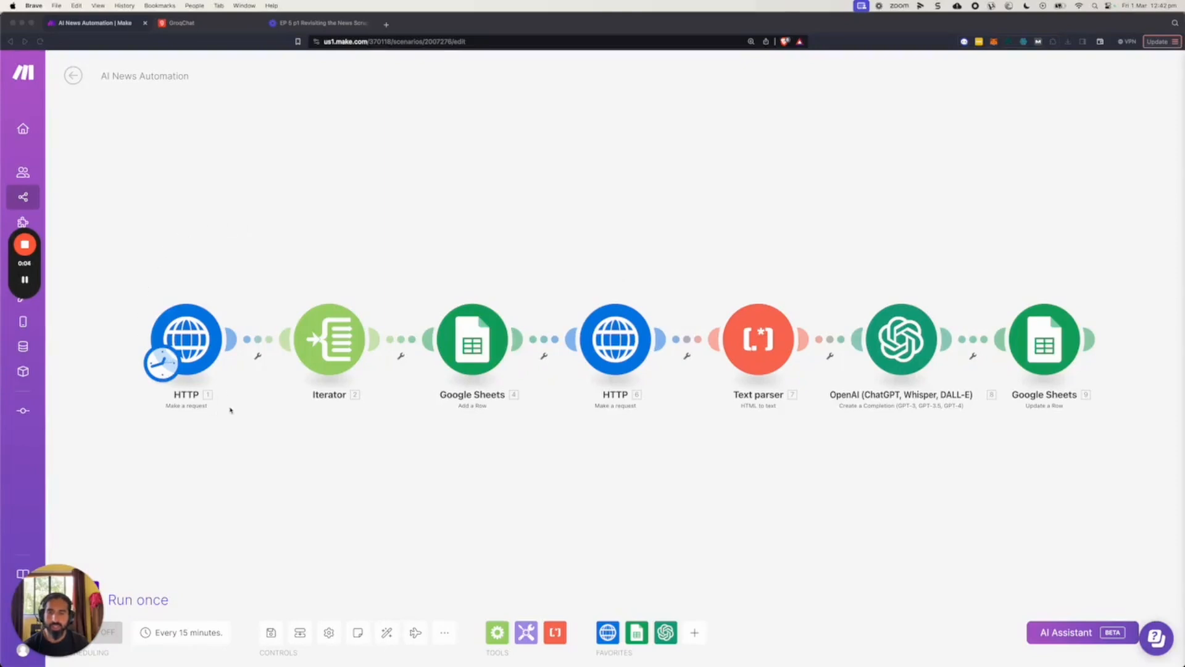
Examine the settings of the news API request, the Crawlbase request and the OpenAI completion modules in the AI News Automation scenario.
click(195, 343)
click(193, 339)
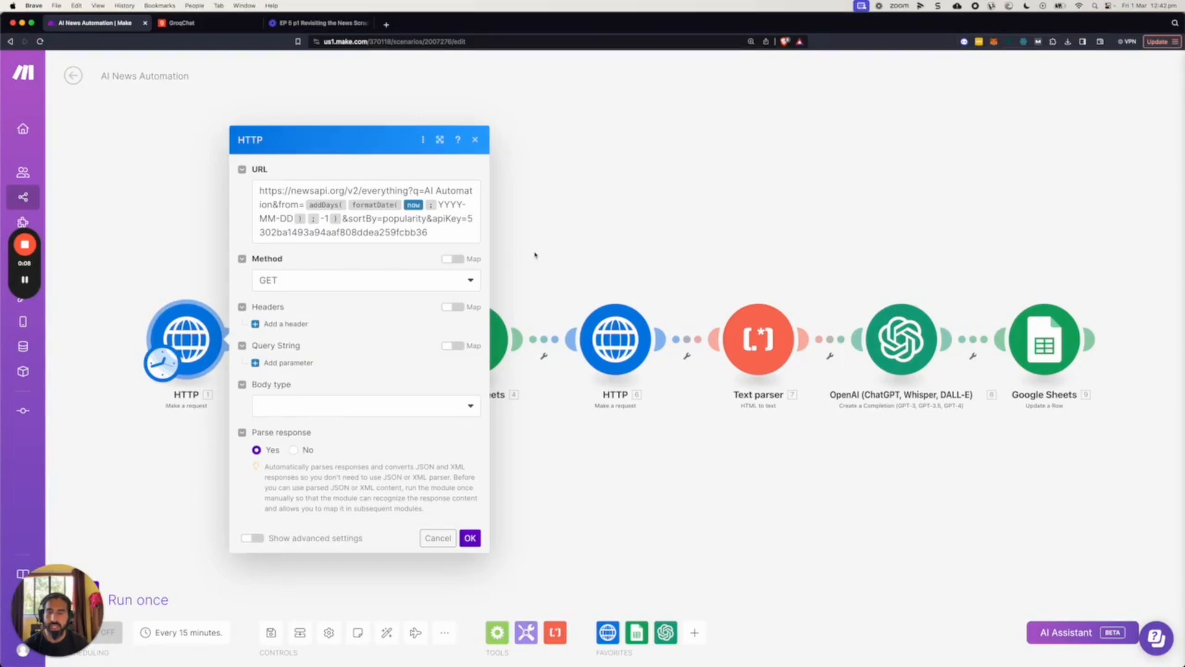
click(468, 251)
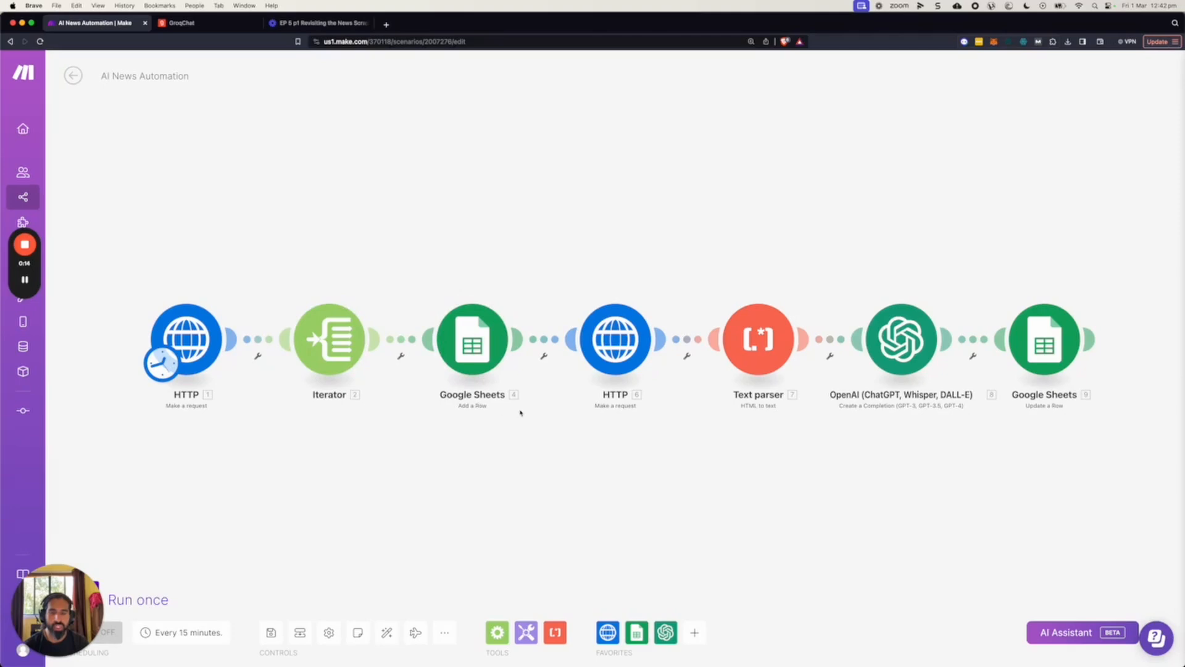
click(616, 339)
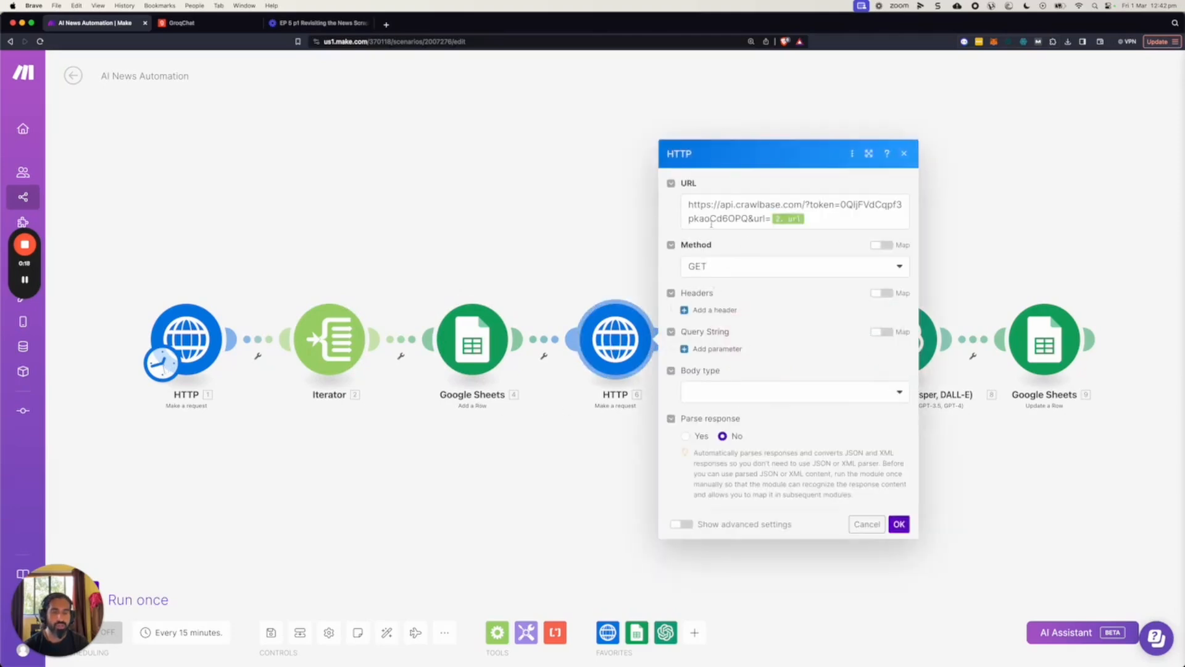
click(597, 235)
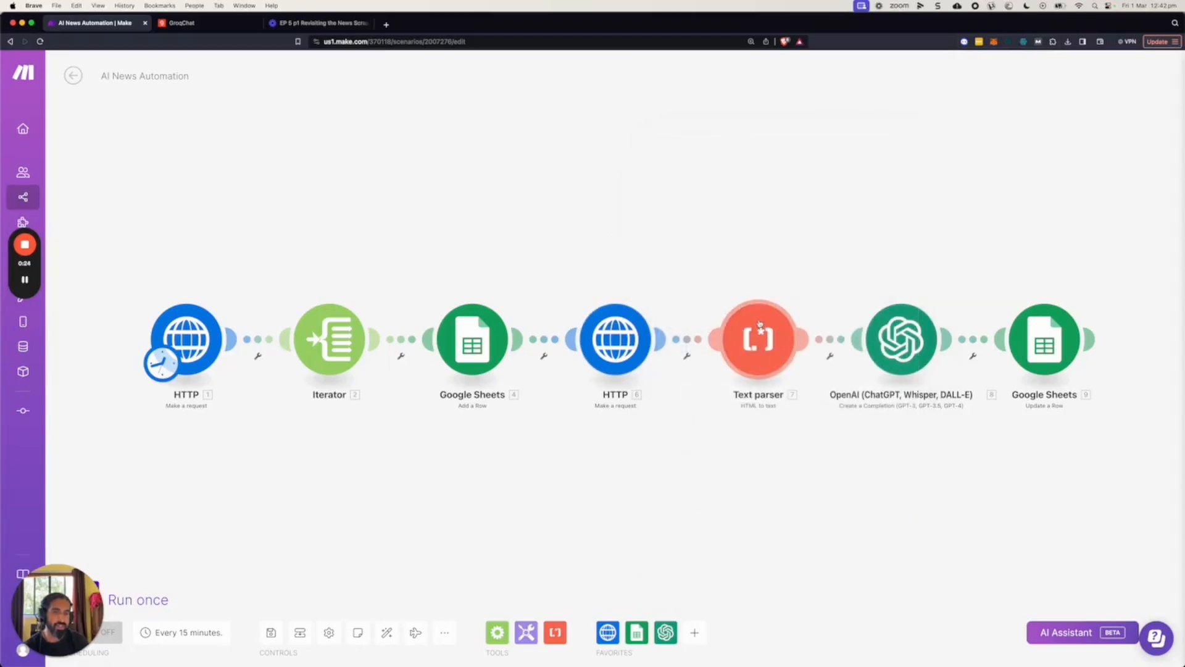
click(914, 356)
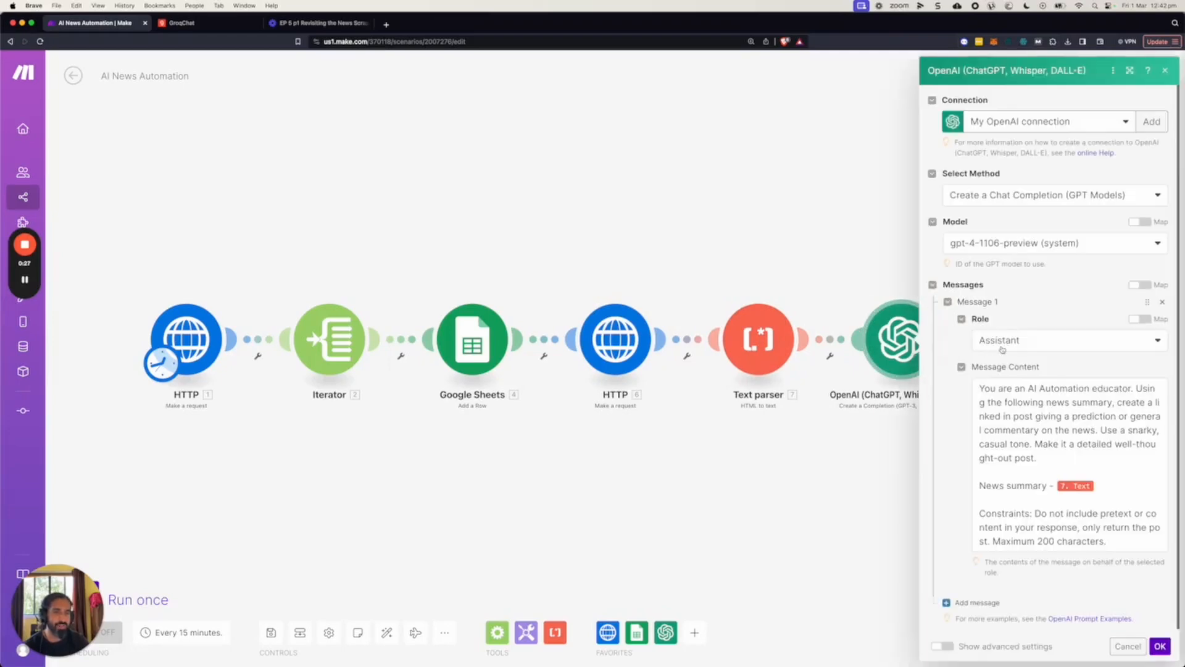
click(870, 256)
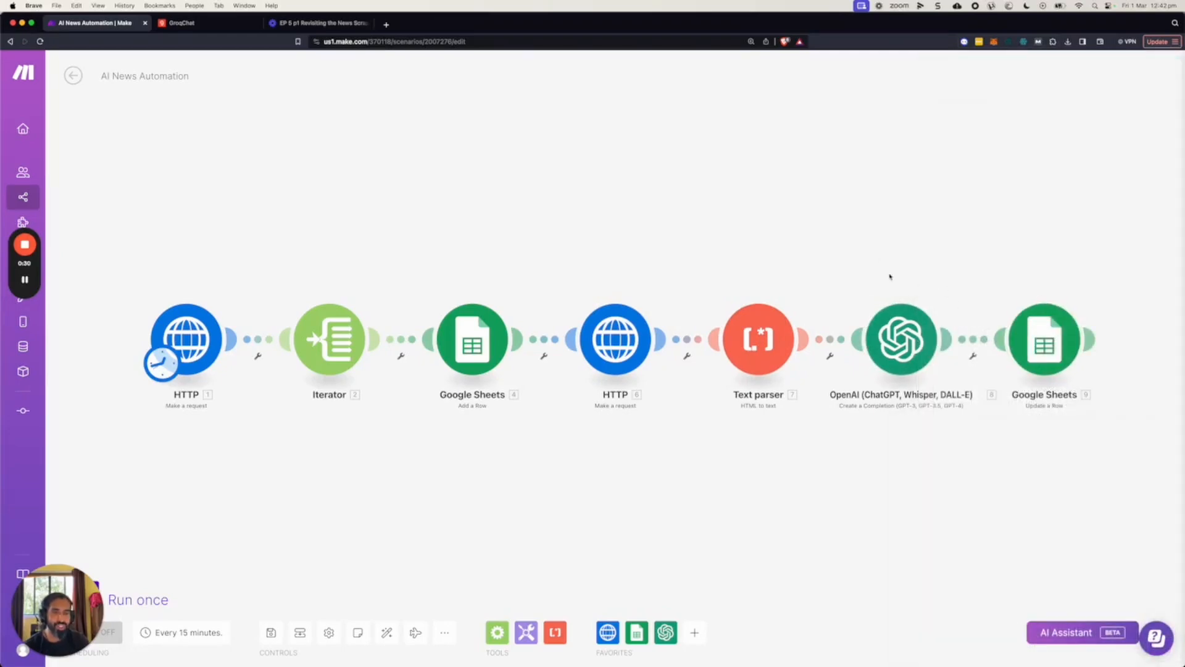
click(879, 327)
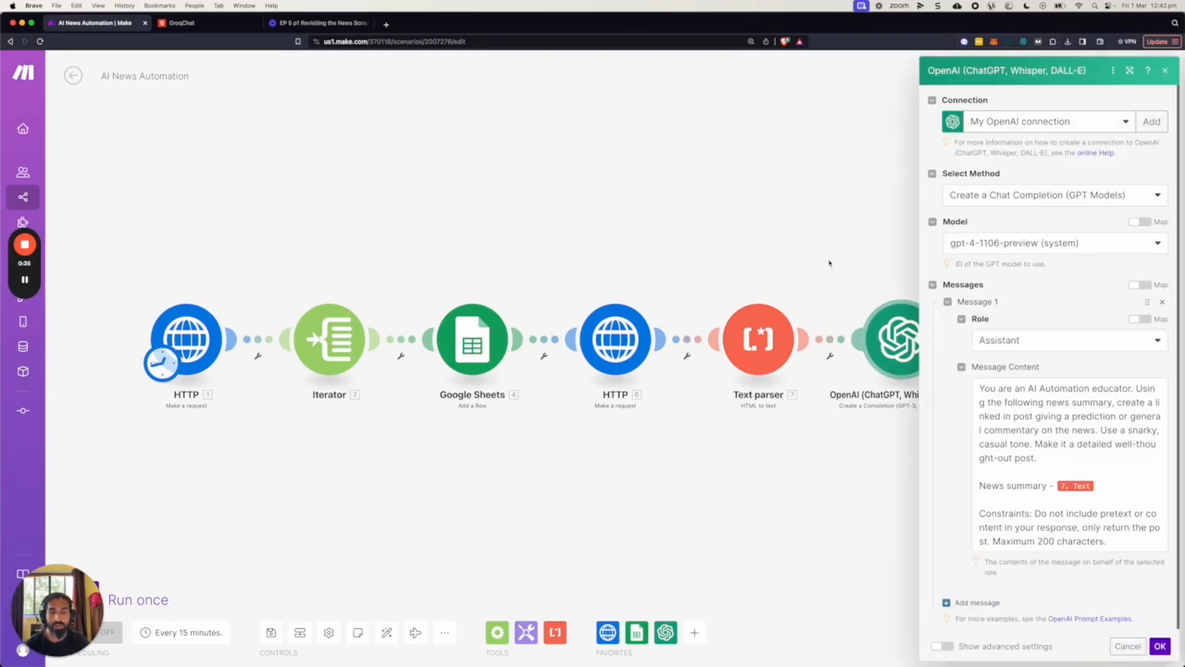
click(829, 262)
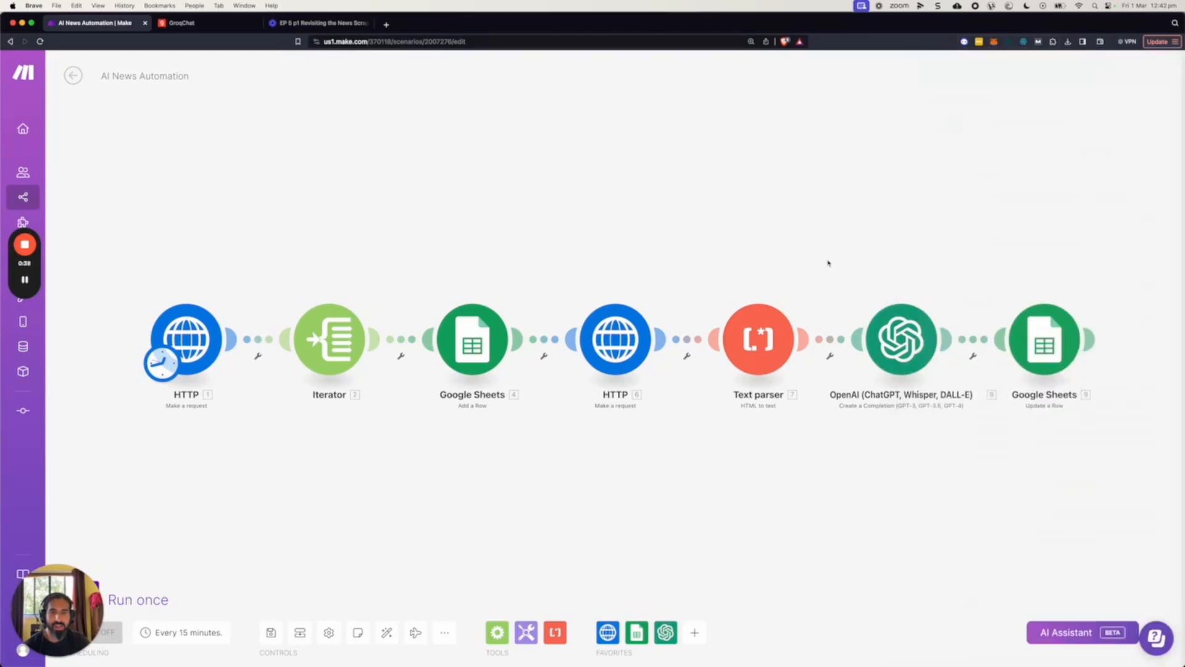
click(607, 318)
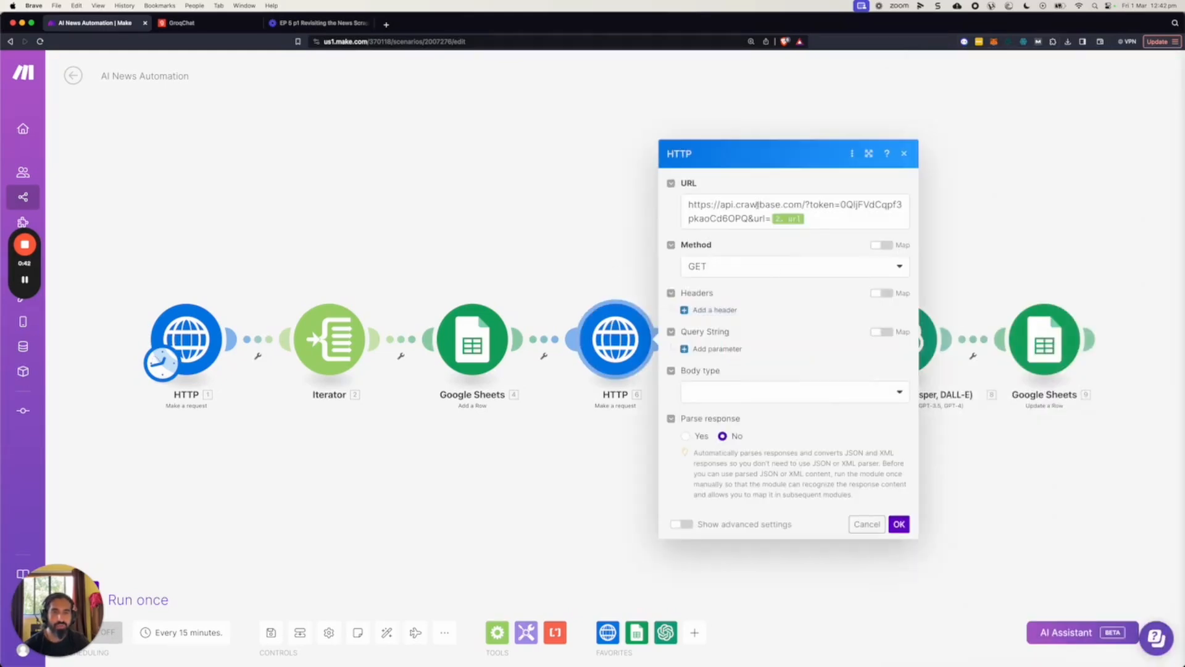
click(608, 243)
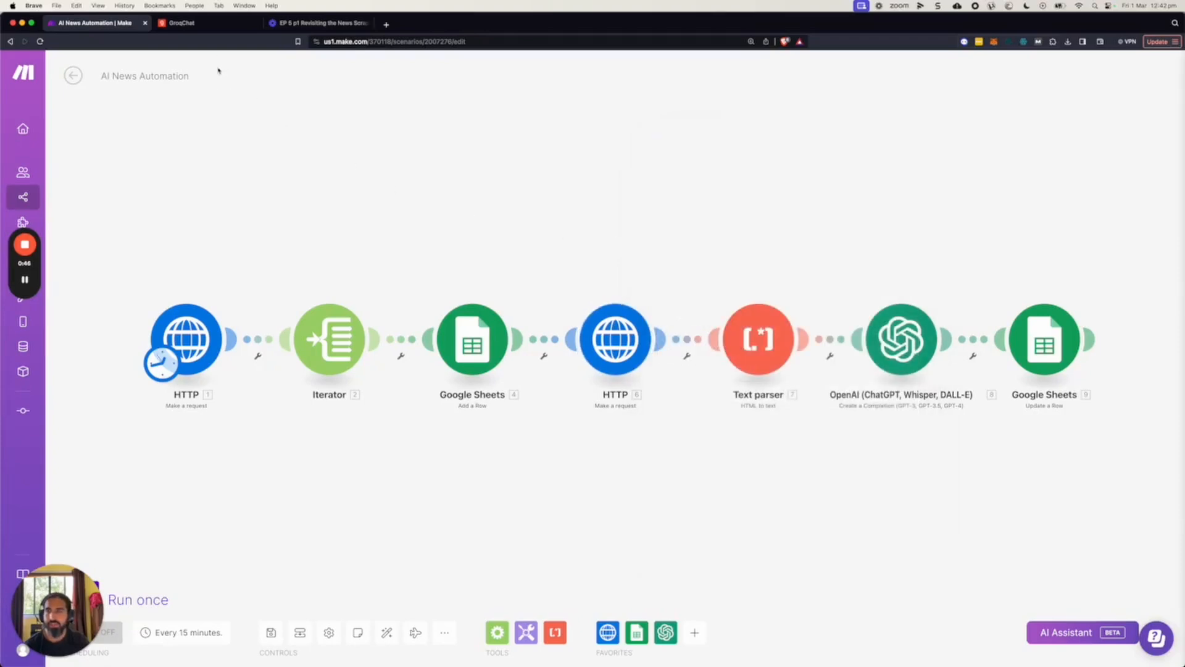
Switch to GroqChat and read the answer on why Groq is better at reading websites than ChatGPT.
click(208, 23)
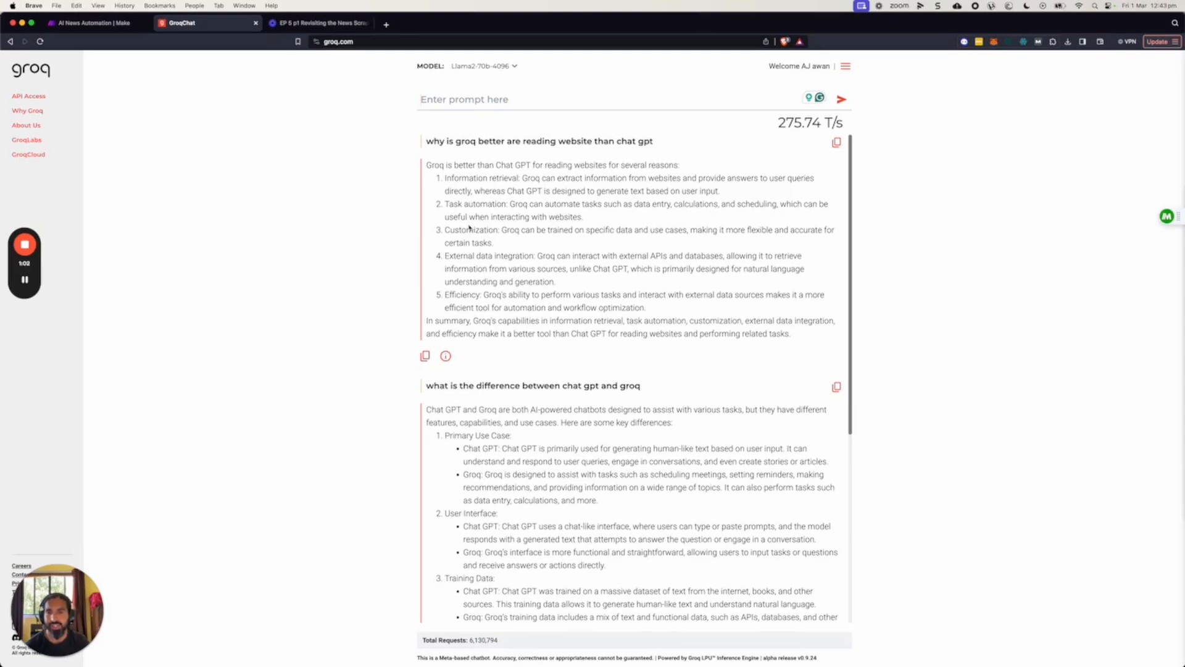
drag(426, 165, 797, 334)
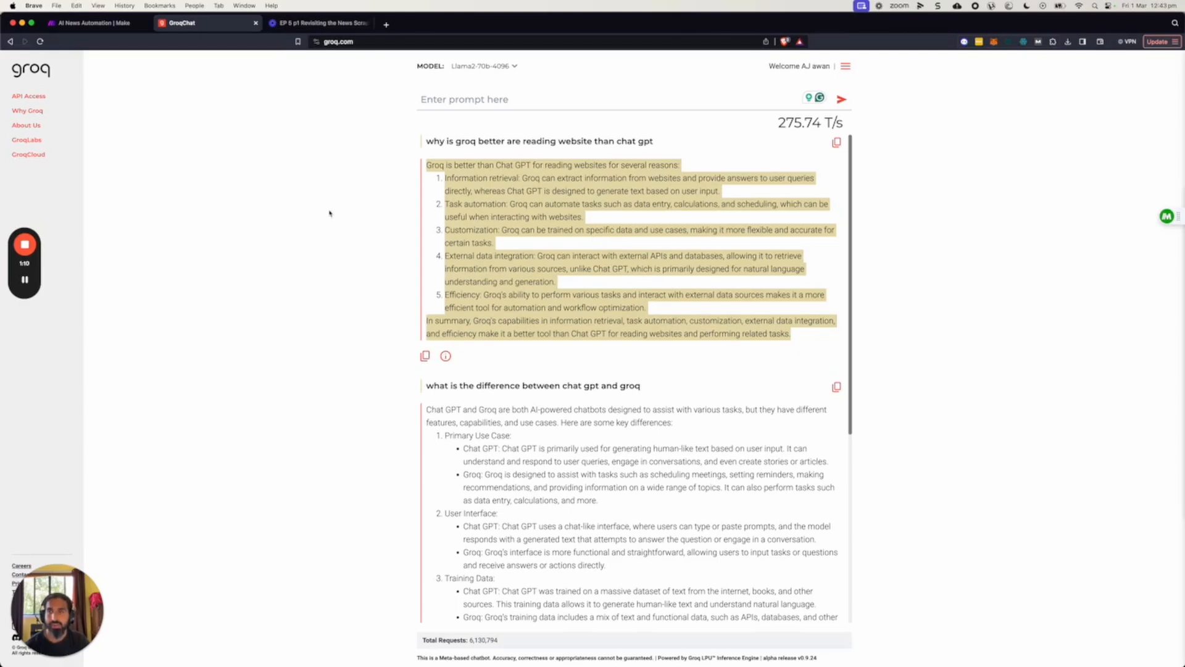
Return to the Make scenario and review the Crawlbase request and OpenAI module settings again.
click(98, 22)
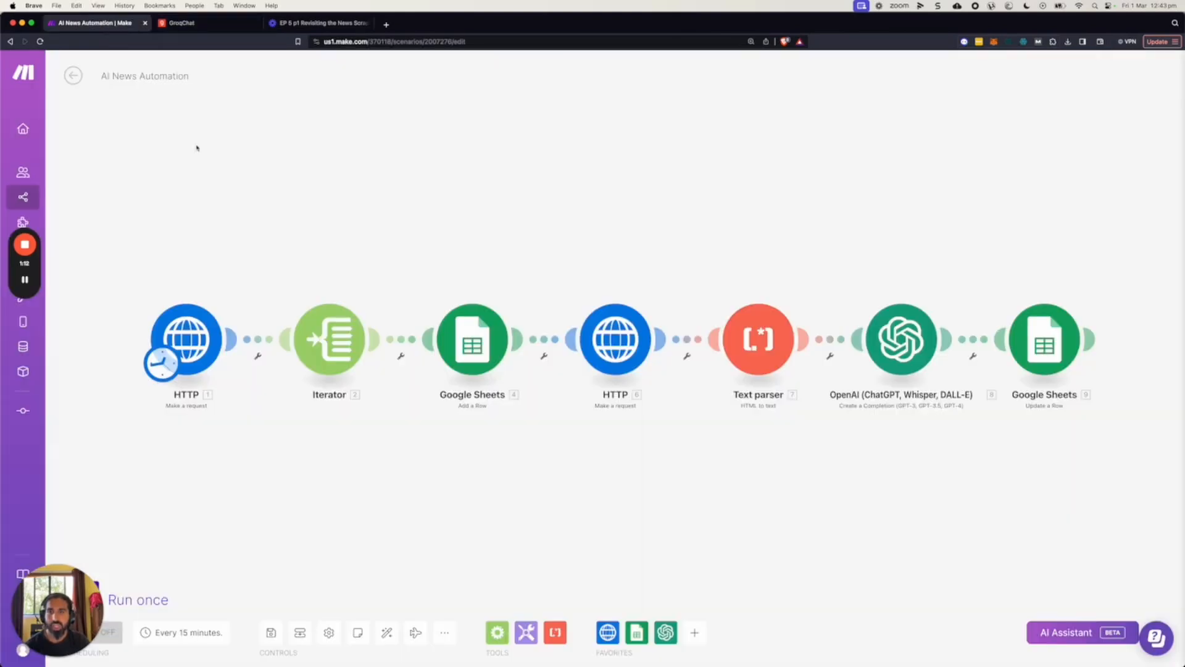
click(617, 356)
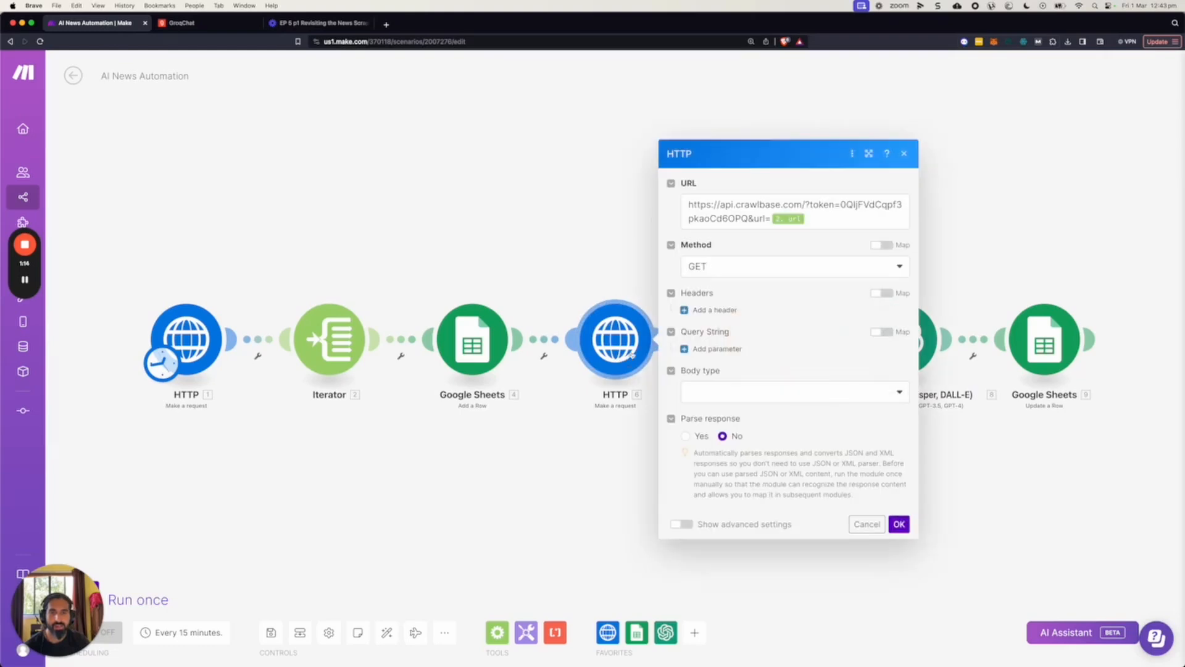
click(551, 205)
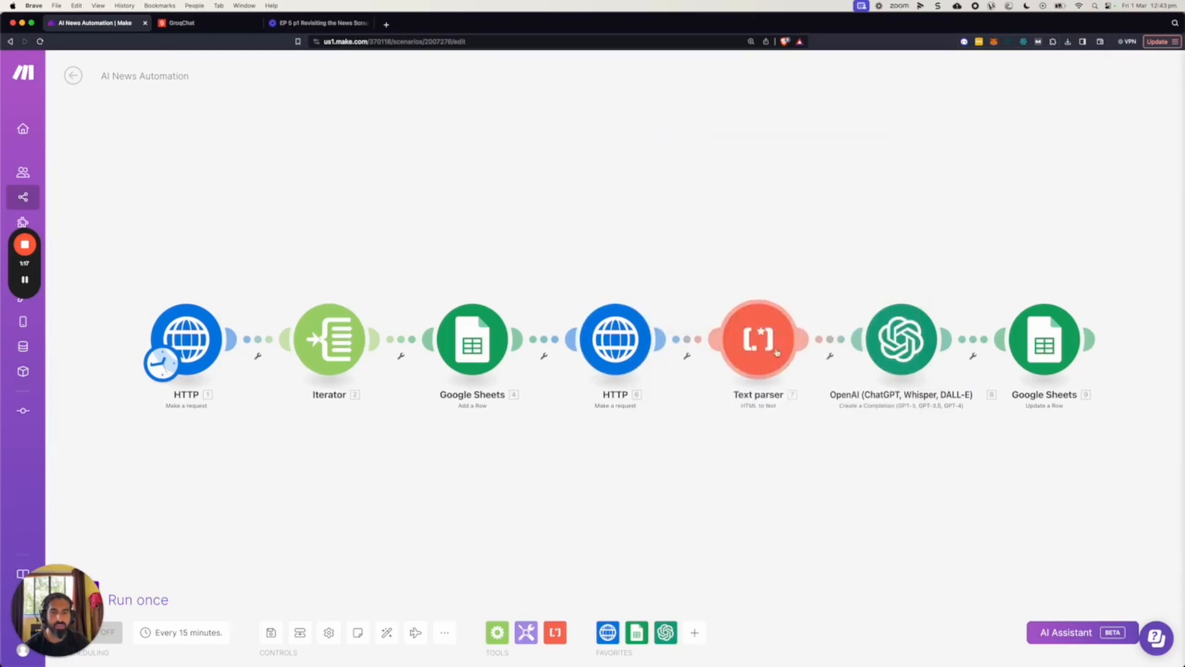
click(914, 357)
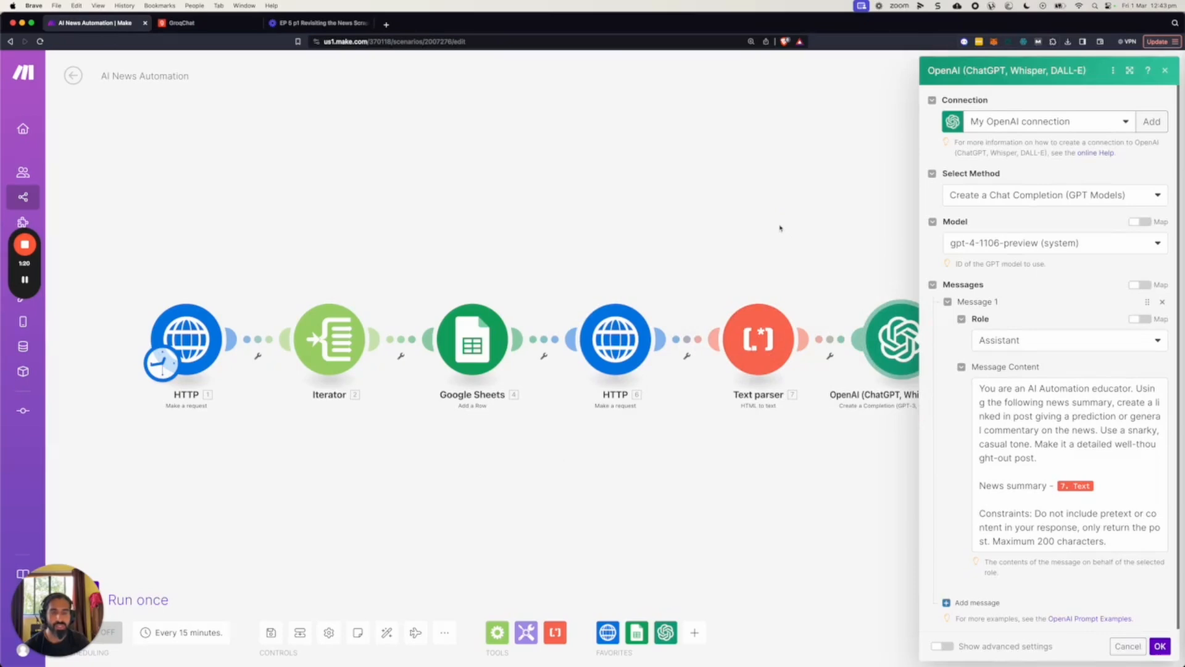
click(780, 227)
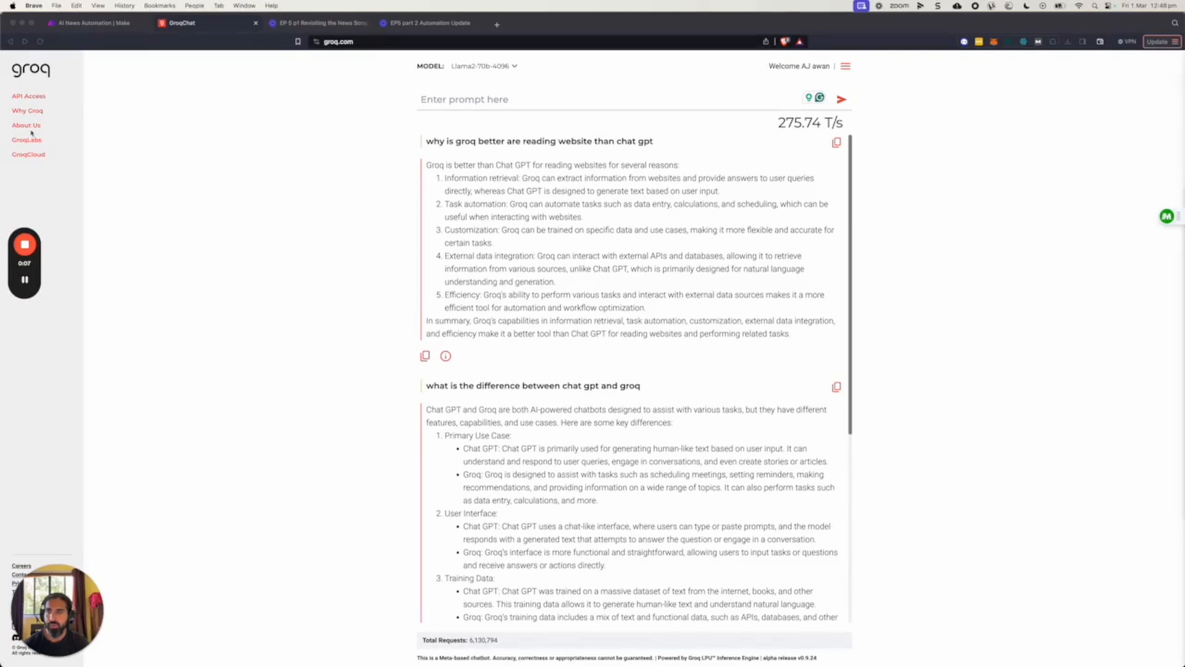
Go from GroqChat to the GroqCloud console and open its API key management page.
click(45, 156)
click(37, 156)
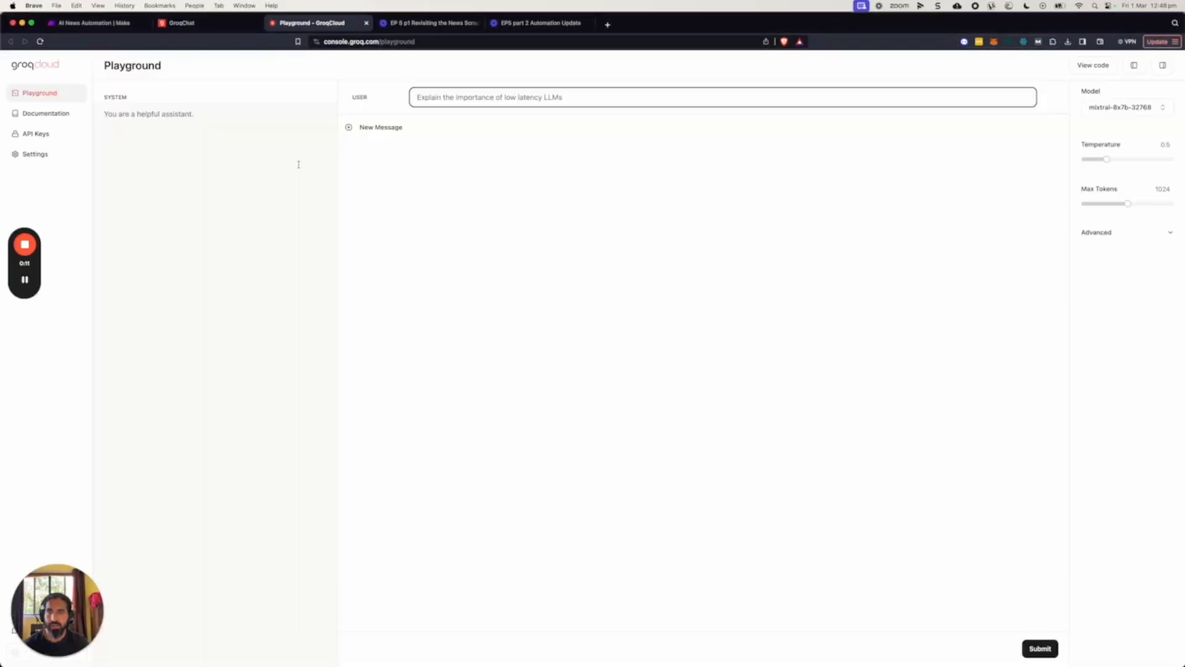
click(35, 134)
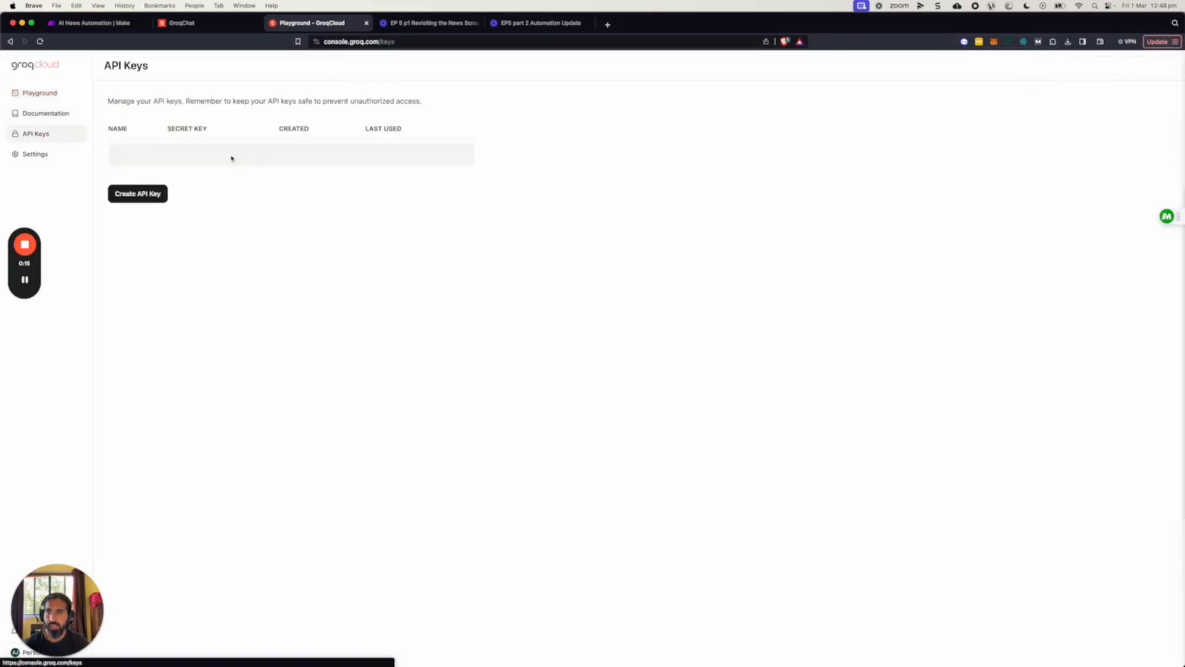
Create a Groq API key with the display name "thekey" and copy the generated key.
click(128, 225)
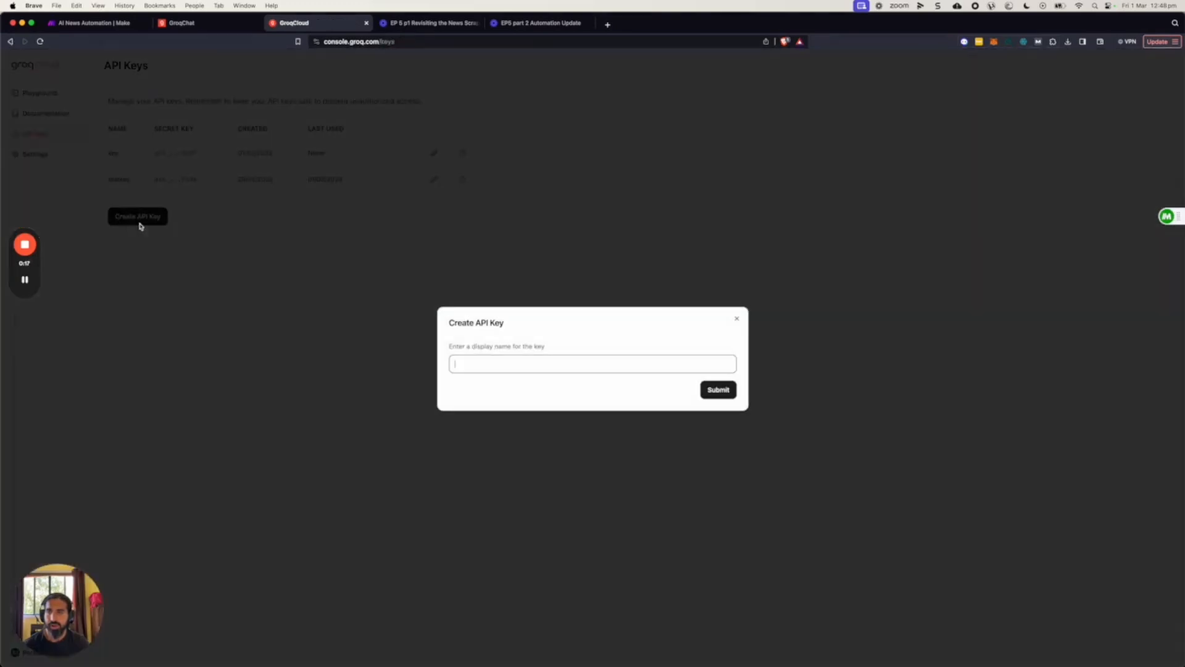
click(495, 362)
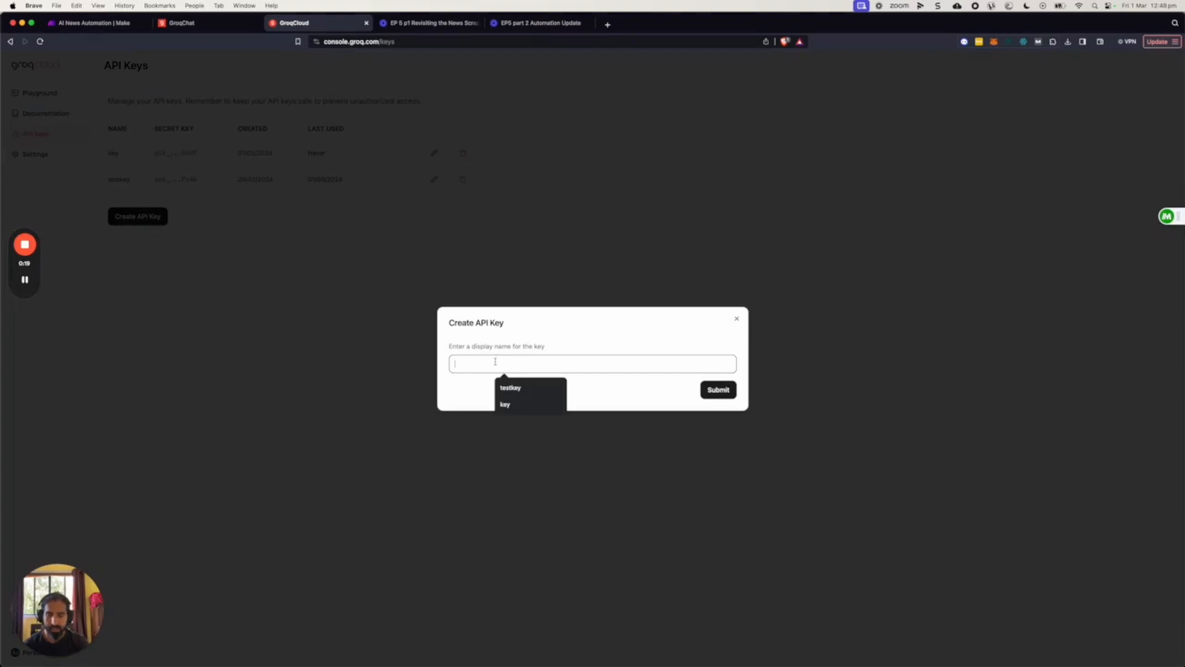
text(thekey)
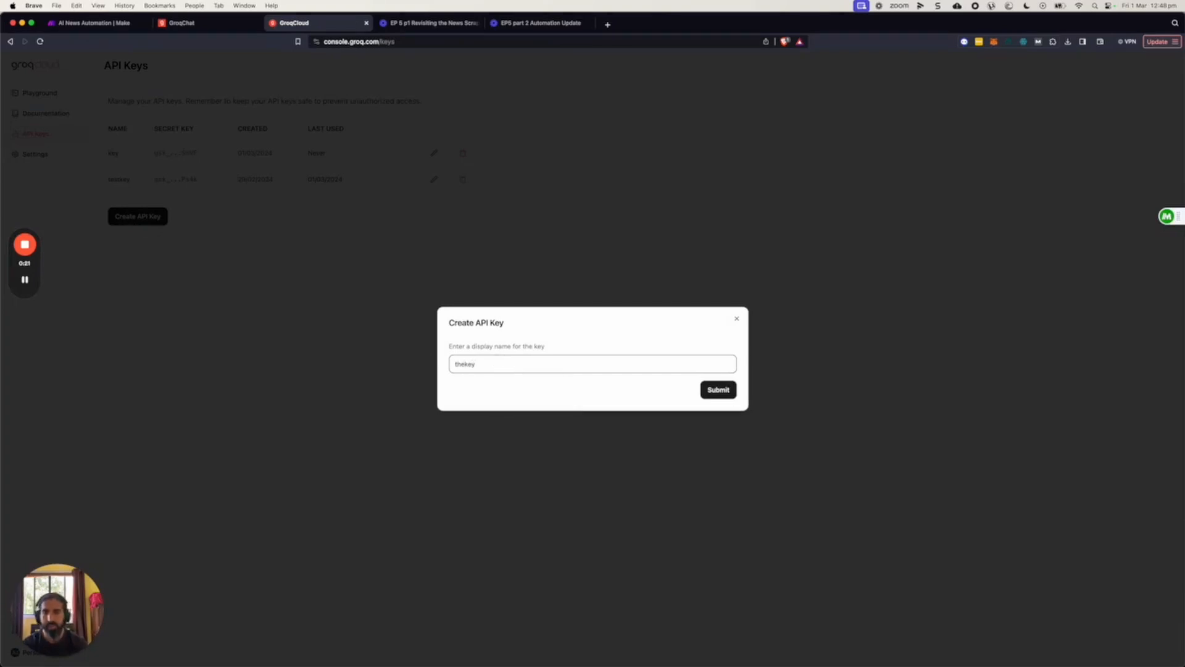
click(729, 391)
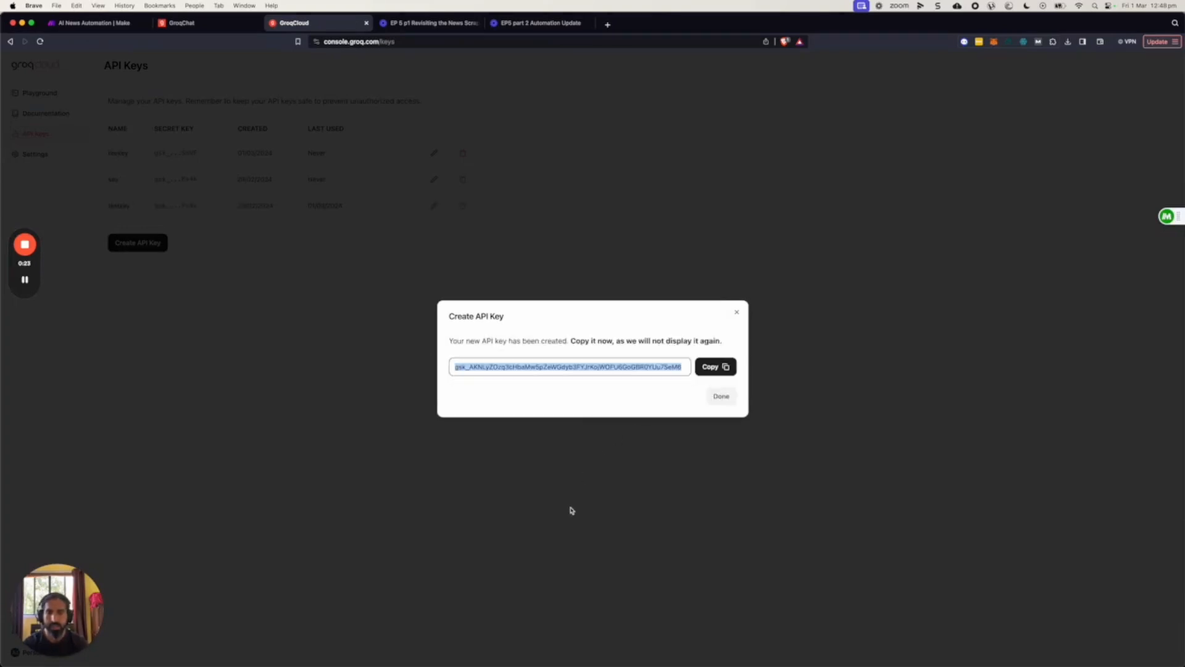
click(711, 366)
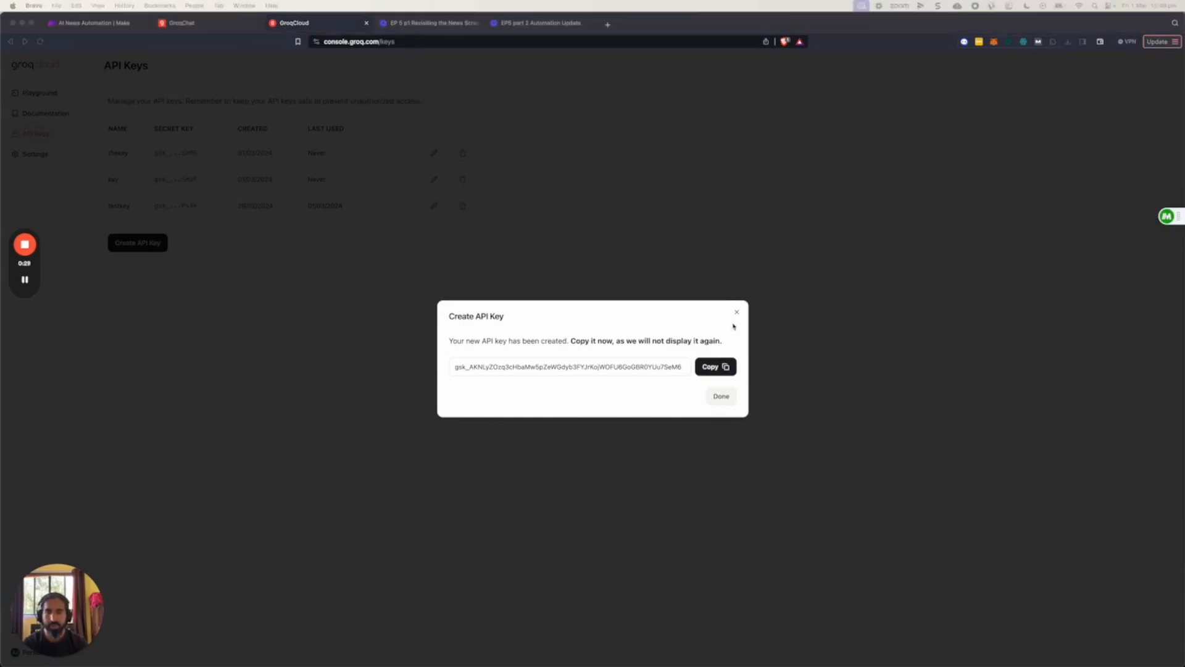
click(720, 398)
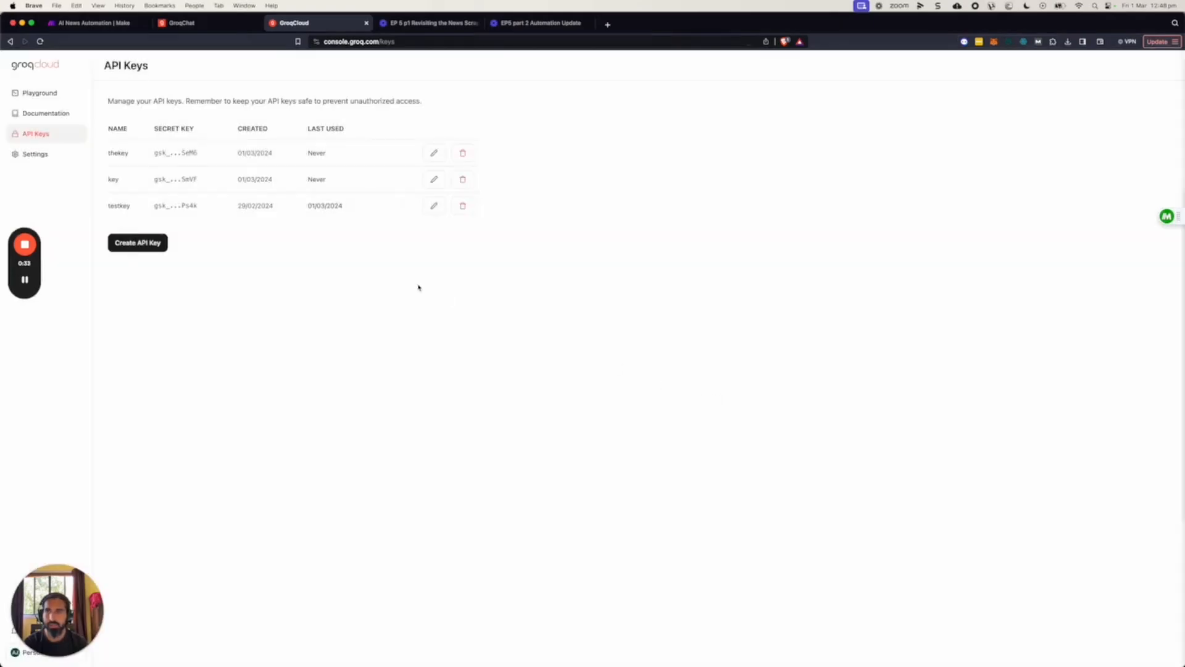
Switch back to the AI News Automation scenario in Make.
click(111, 25)
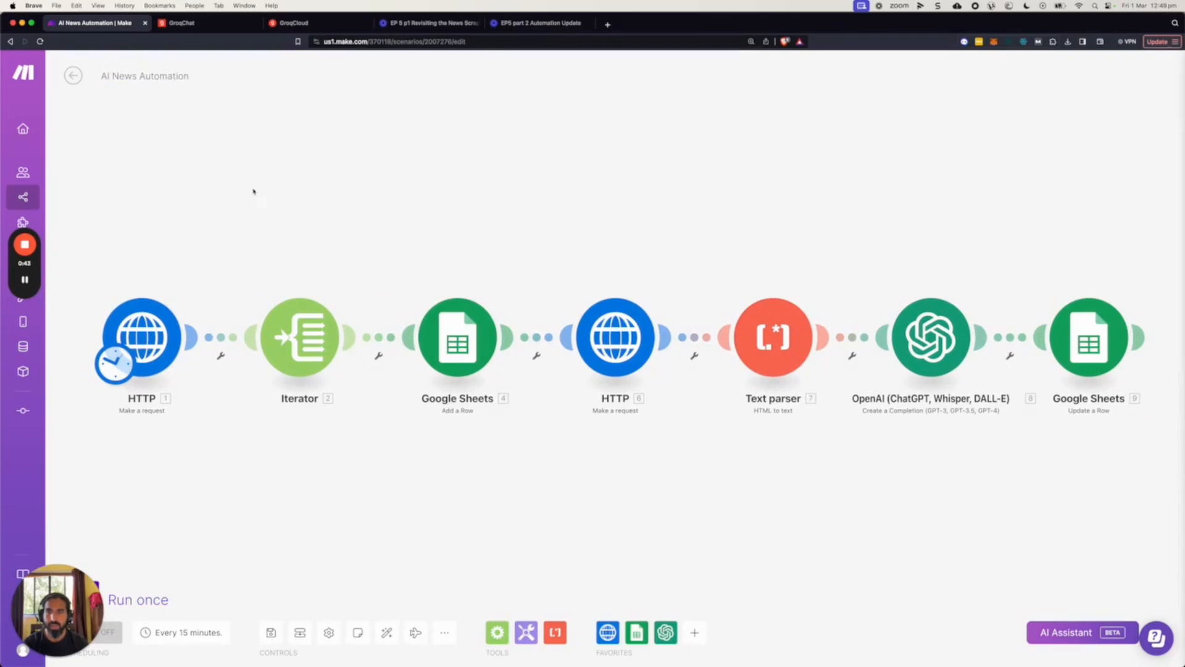
click(149, 339)
click(621, 245)
drag(49, 611, 56, 467)
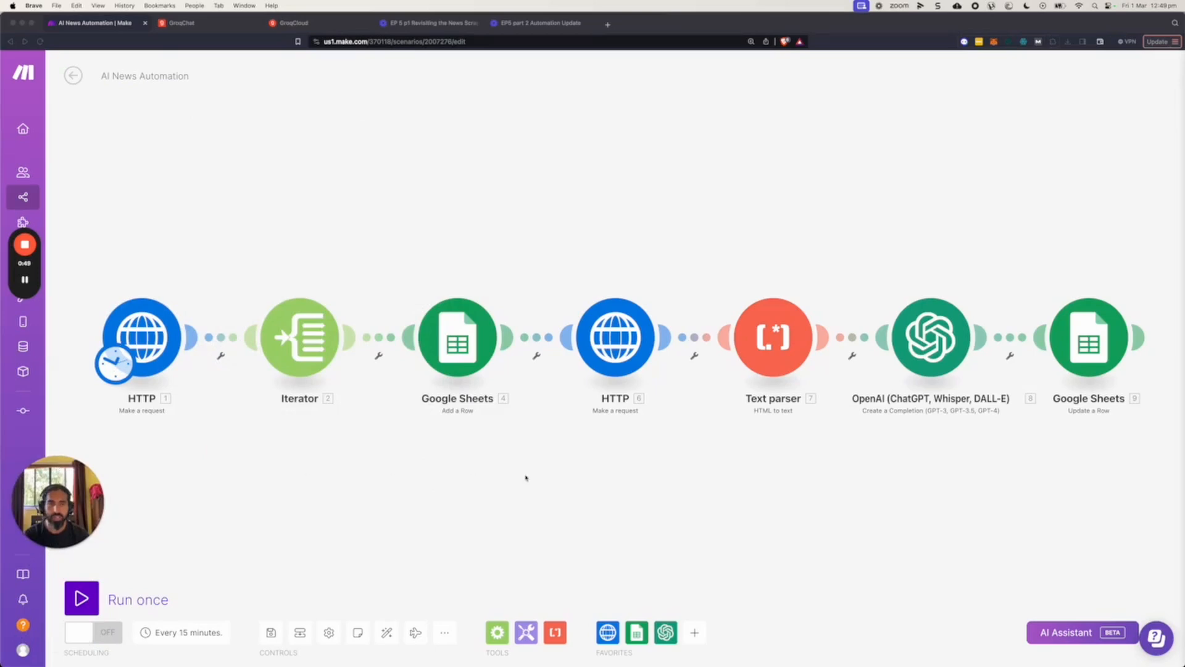
click(498, 493)
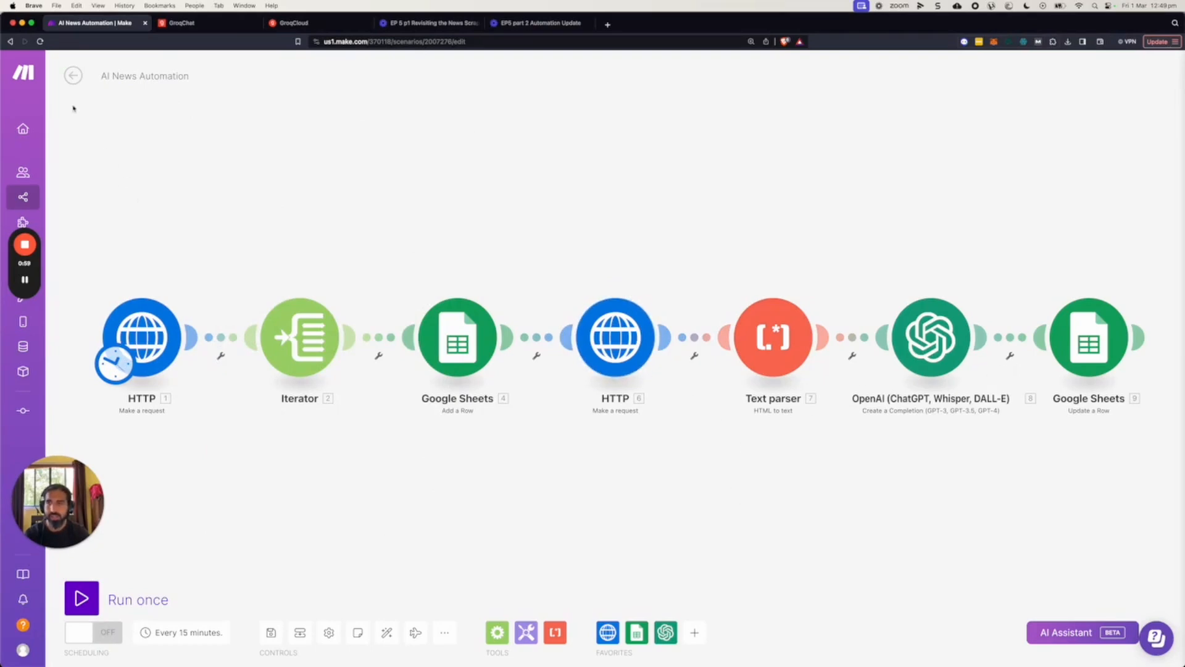
Clone the AI News Automation scenario under the name "AI News Automation GROQ" without keeping the module states.
click(72, 76)
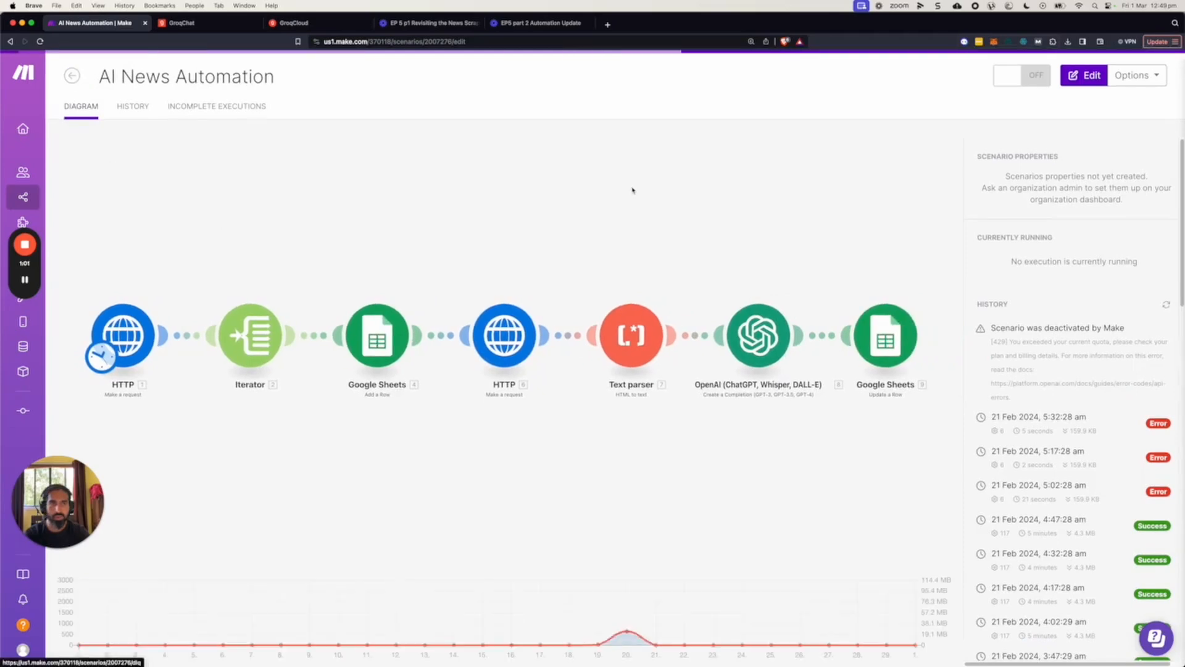
click(1149, 82)
click(1109, 138)
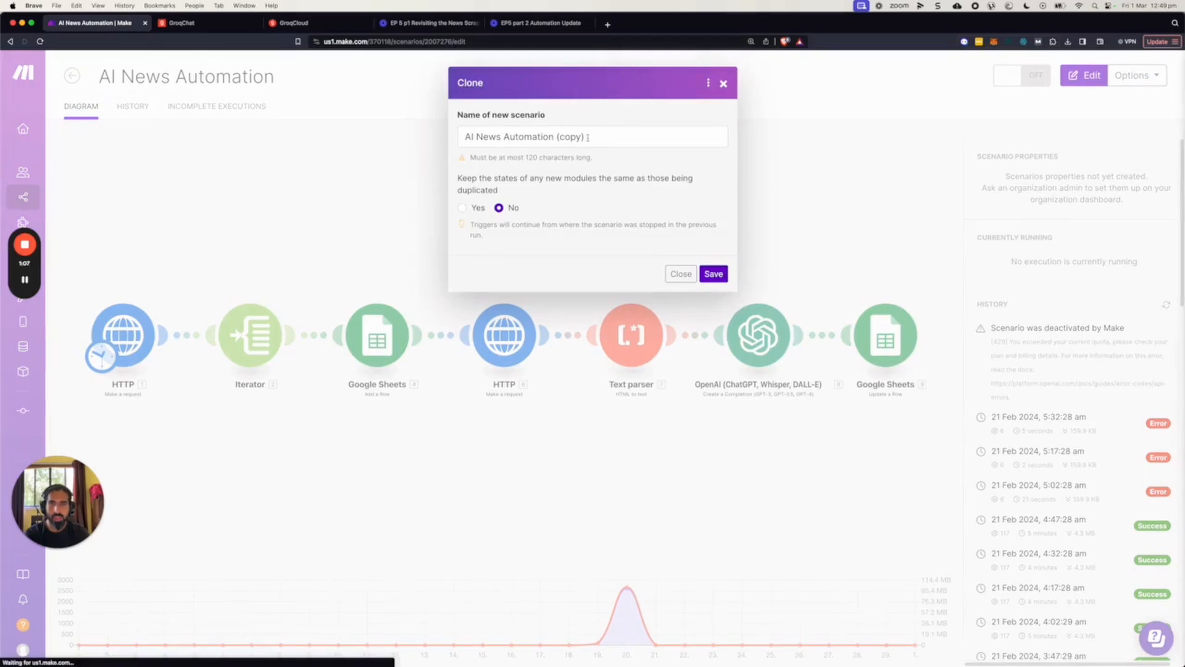
drag(586, 137, 555, 137)
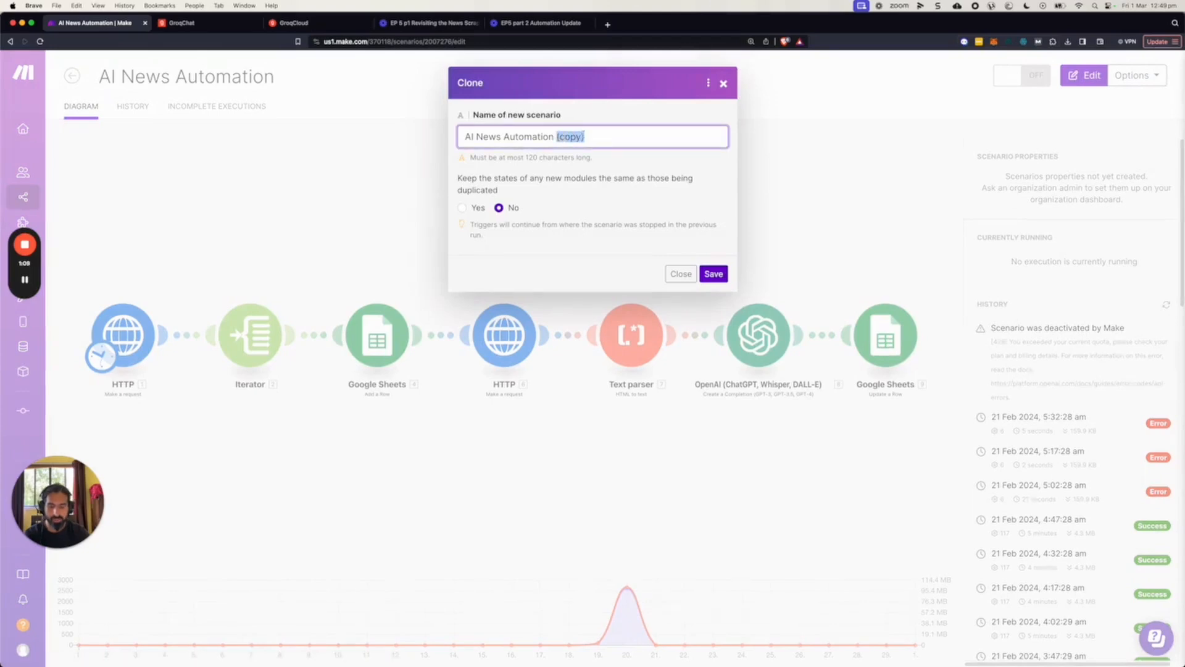
text(GROQ)
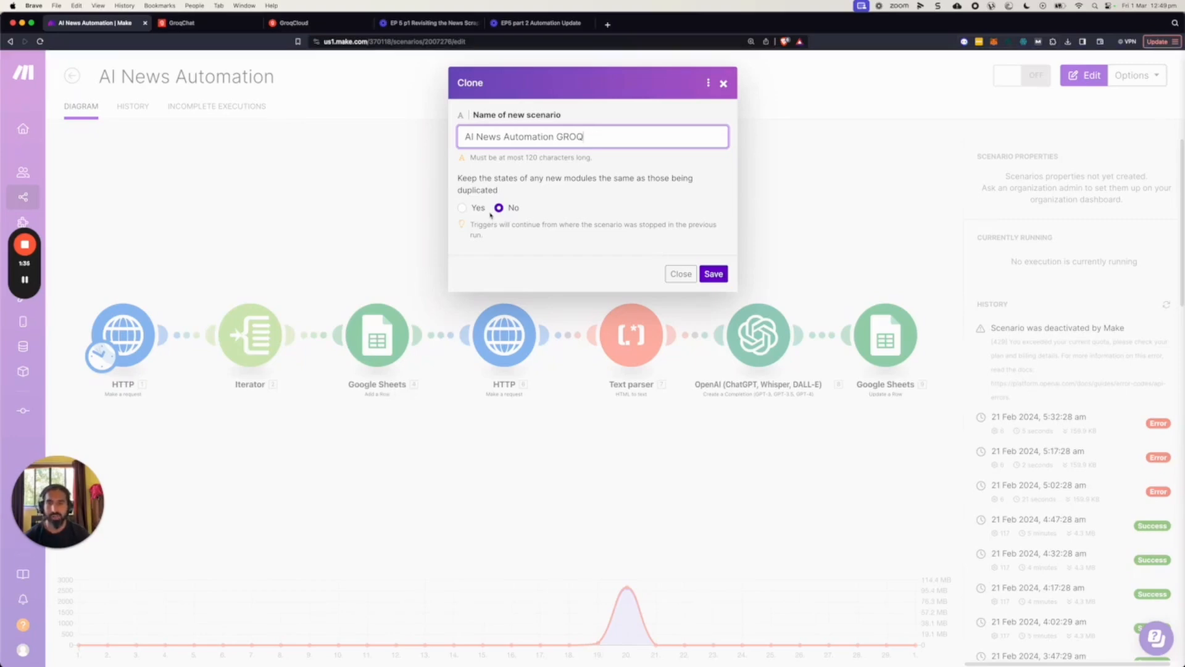
click(718, 276)
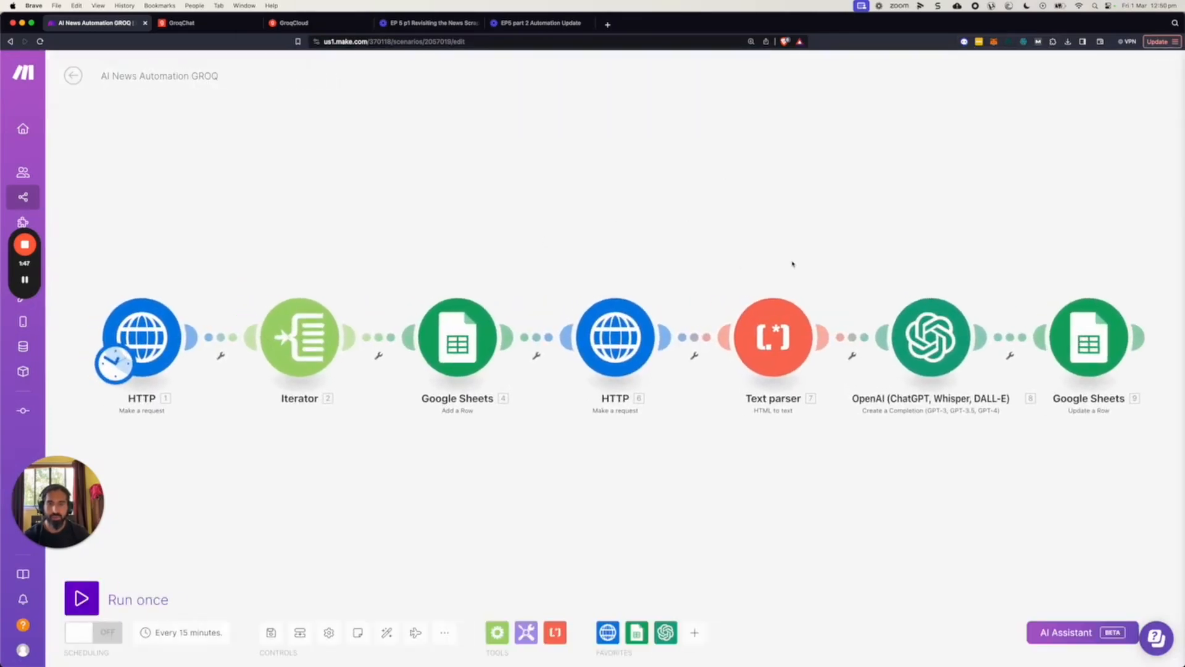
Delete the OpenAI completion module between the text parser and the final Google Sheets module.
right_click(944, 332)
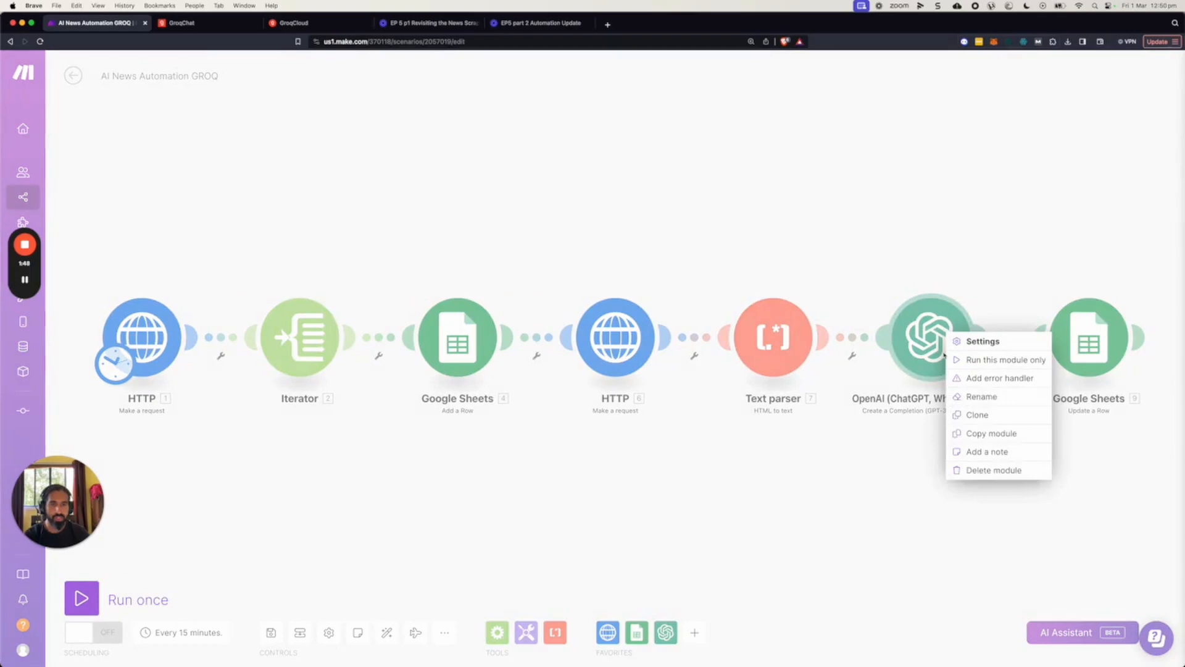
click(986, 471)
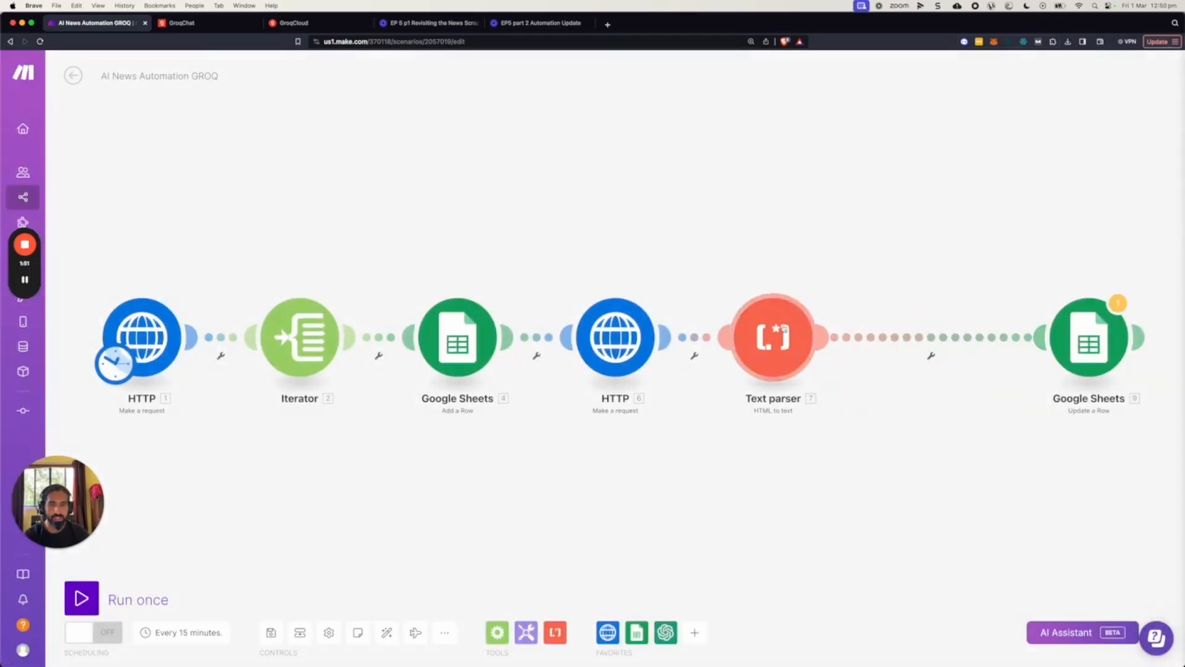
Delete the text parser module and the HTTP module between the two Google Sheets modules.
right_click(794, 342)
click(834, 466)
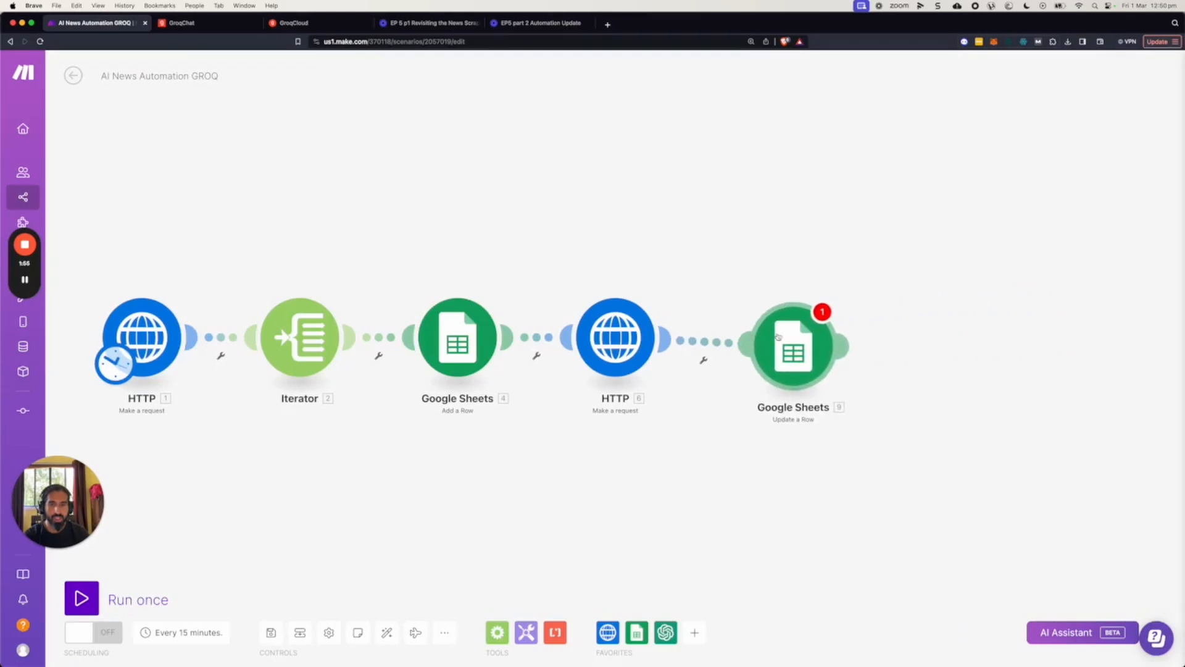
right_click(643, 337)
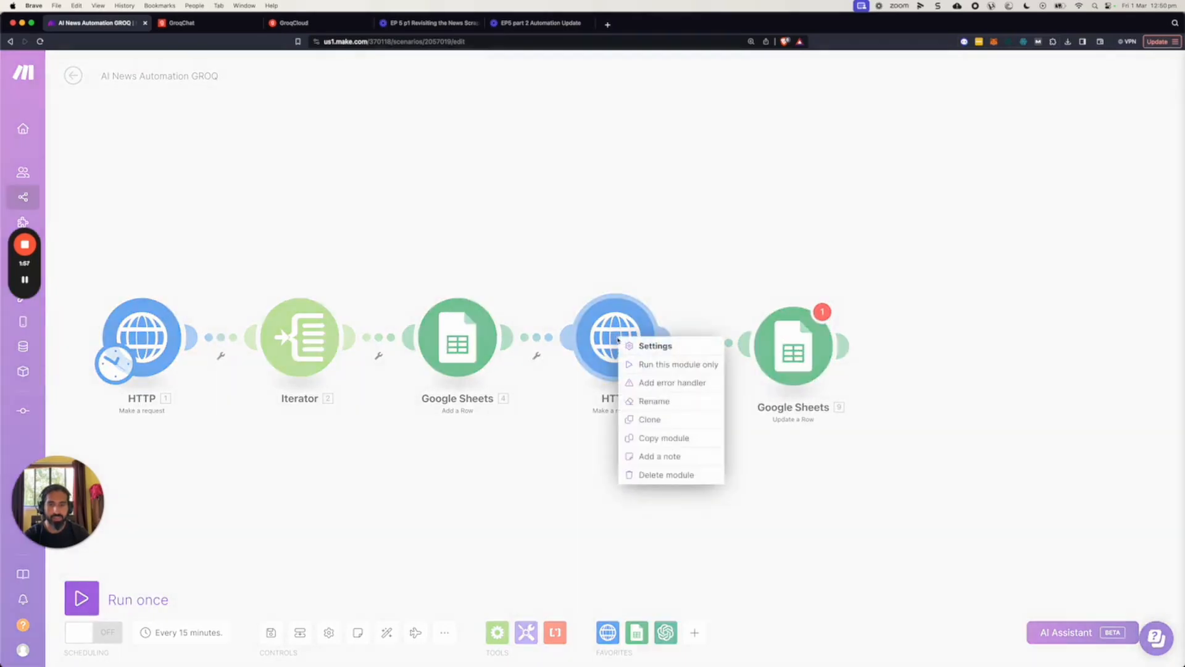
click(653, 476)
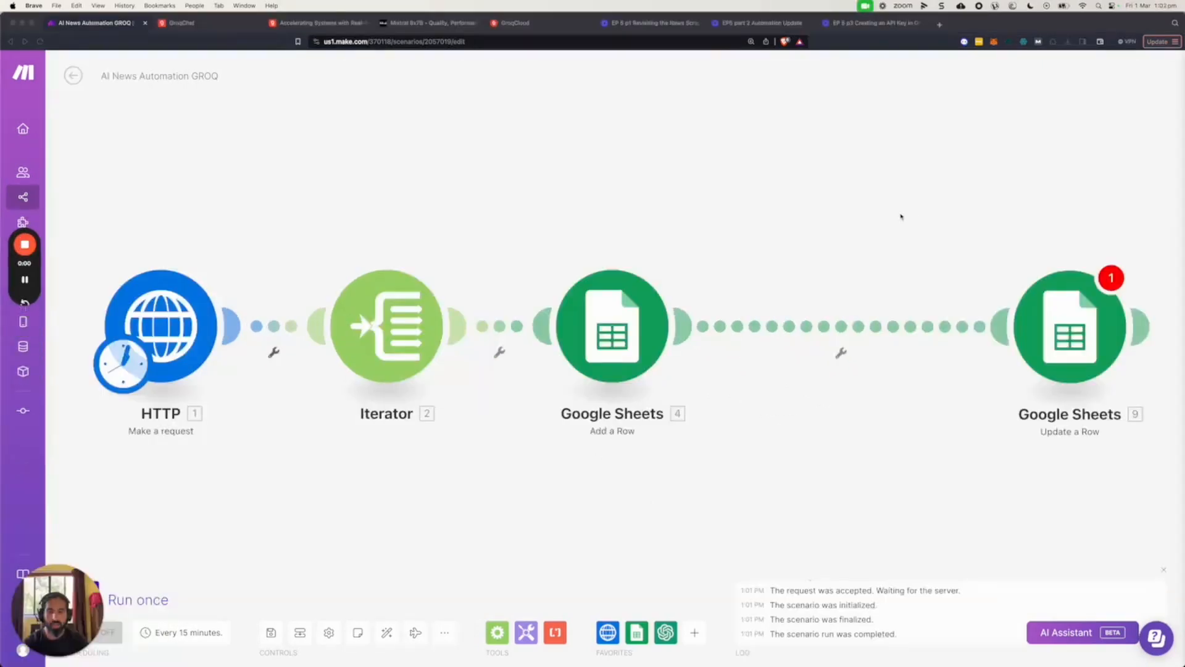
Search the available apps for "groq" and close the search.
click(695, 632)
text(groq)
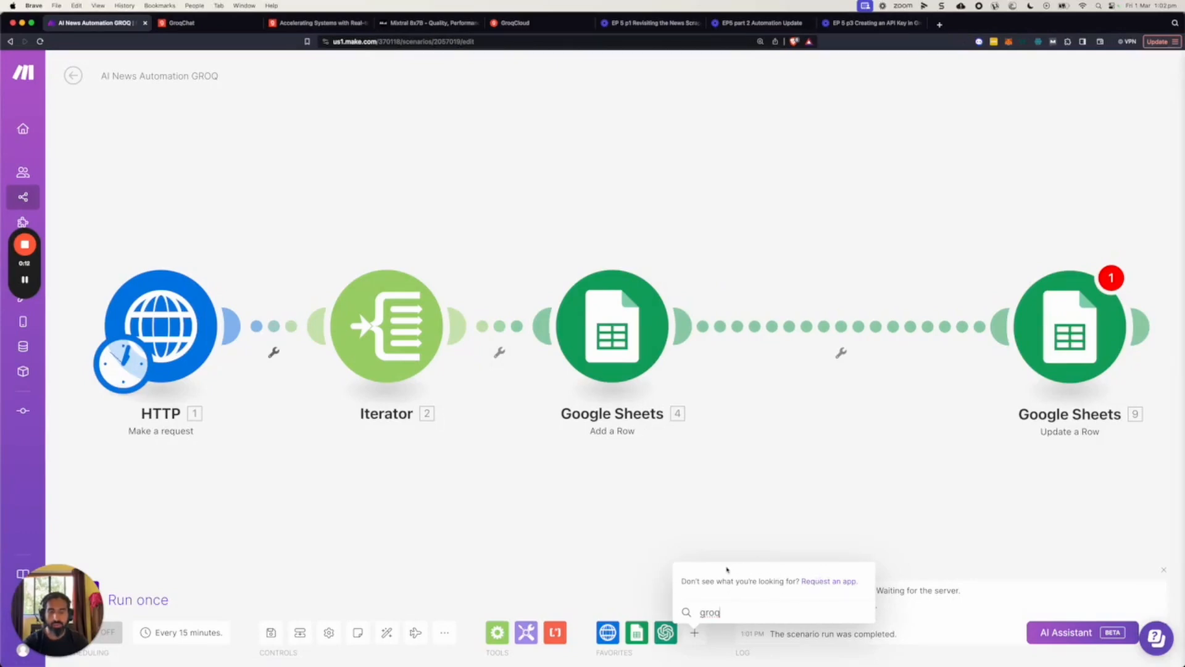
click(647, 554)
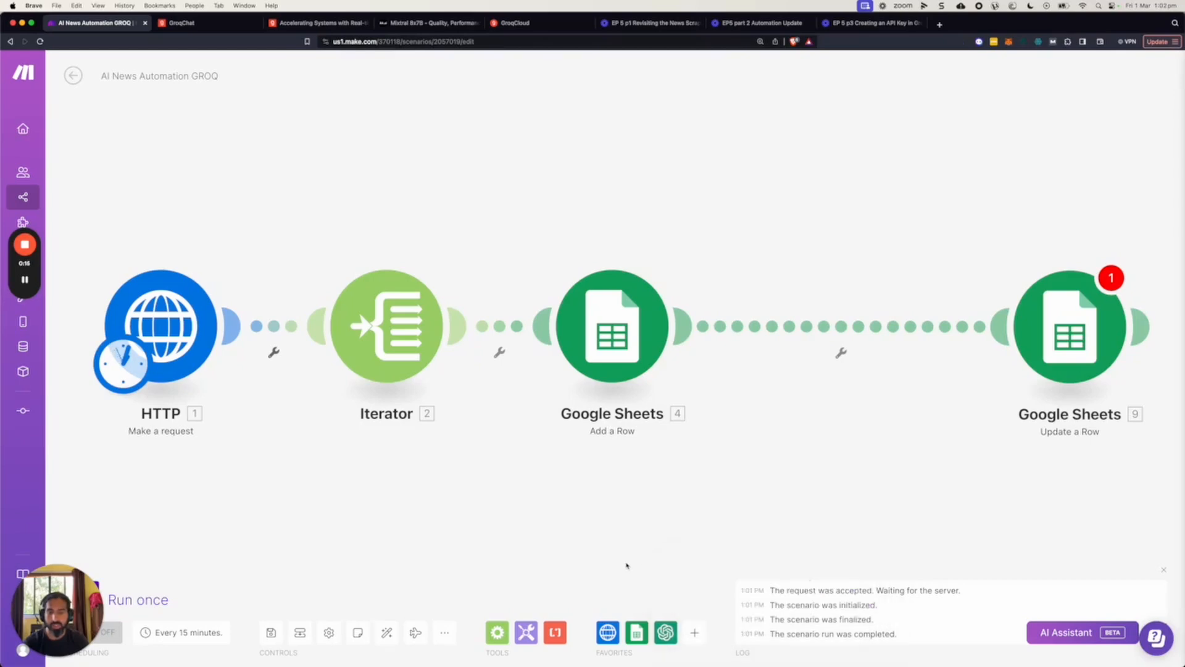
Add an HTTP "Make a request" module between the two Google Sheets modules.
click(607, 635)
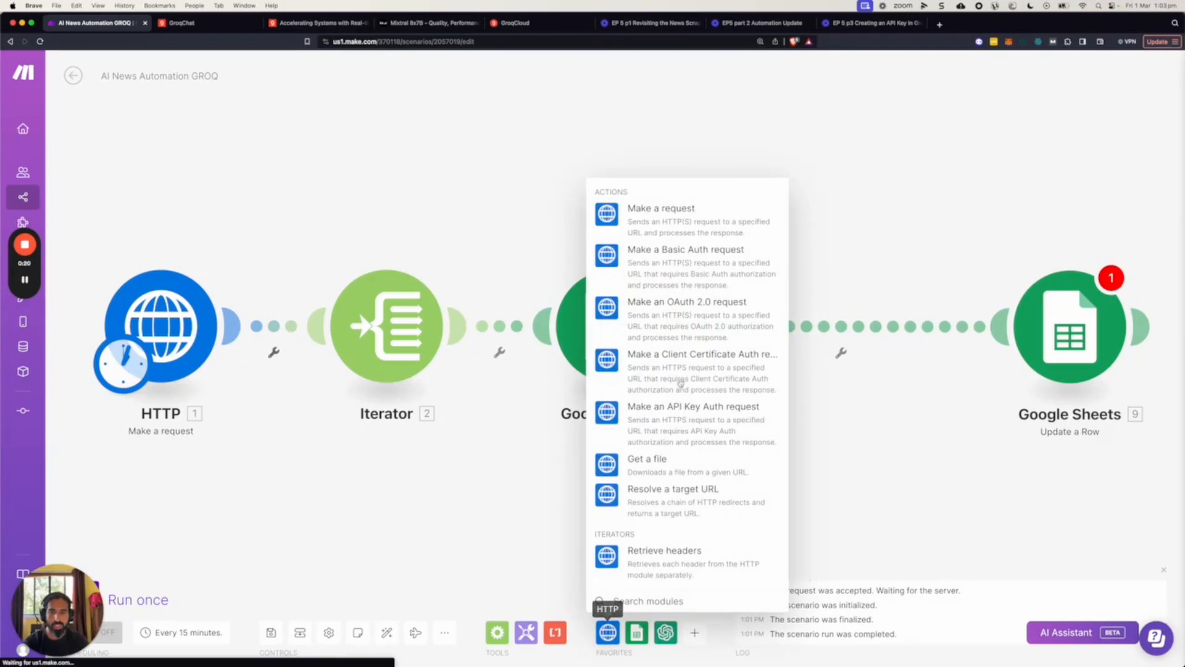
click(684, 216)
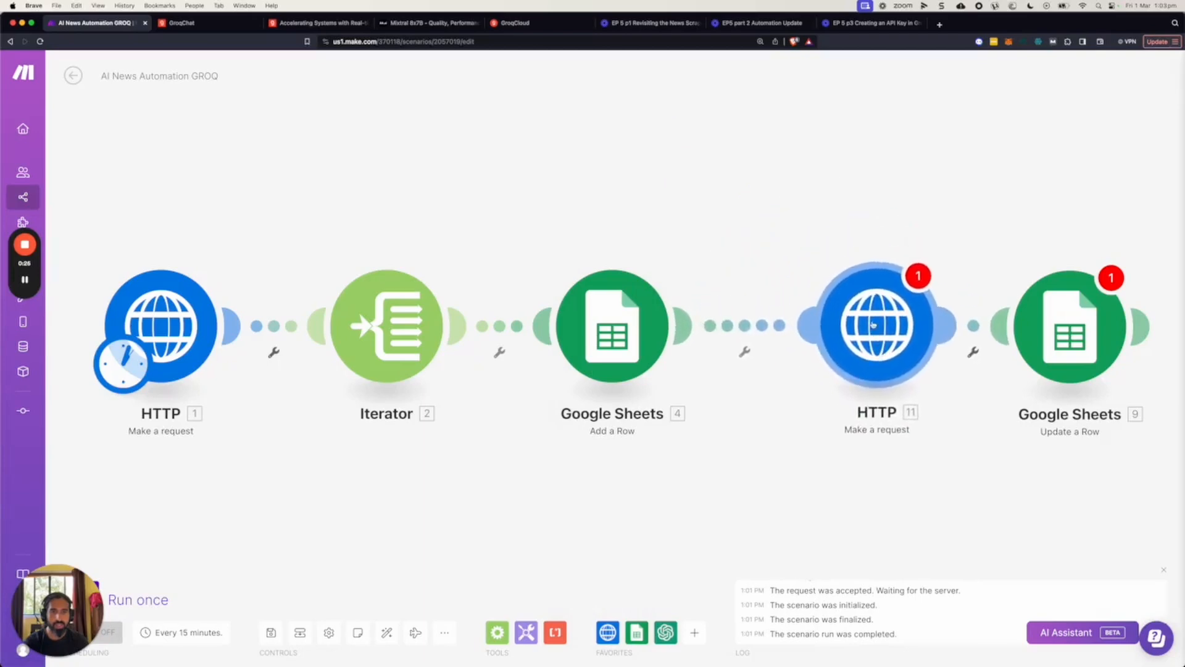
drag(872, 324, 858, 327)
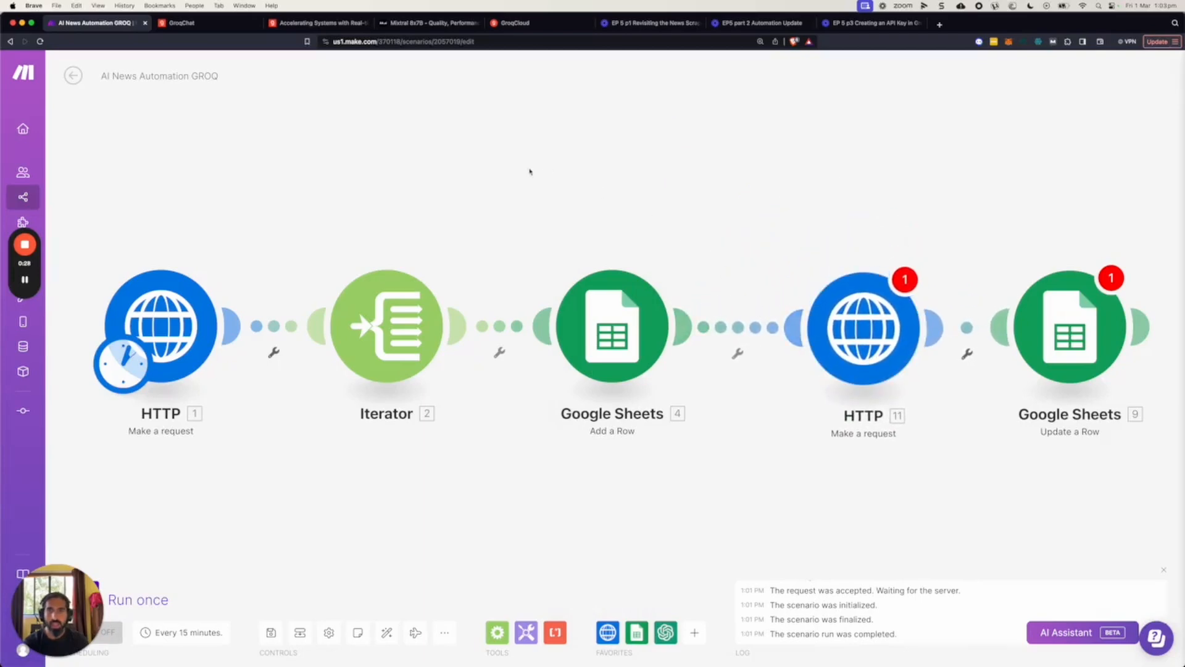
Open the GroqCloud Quickstart documentation and examine the curl example's endpoint, authorization header, content type, message content and model.
click(225, 27)
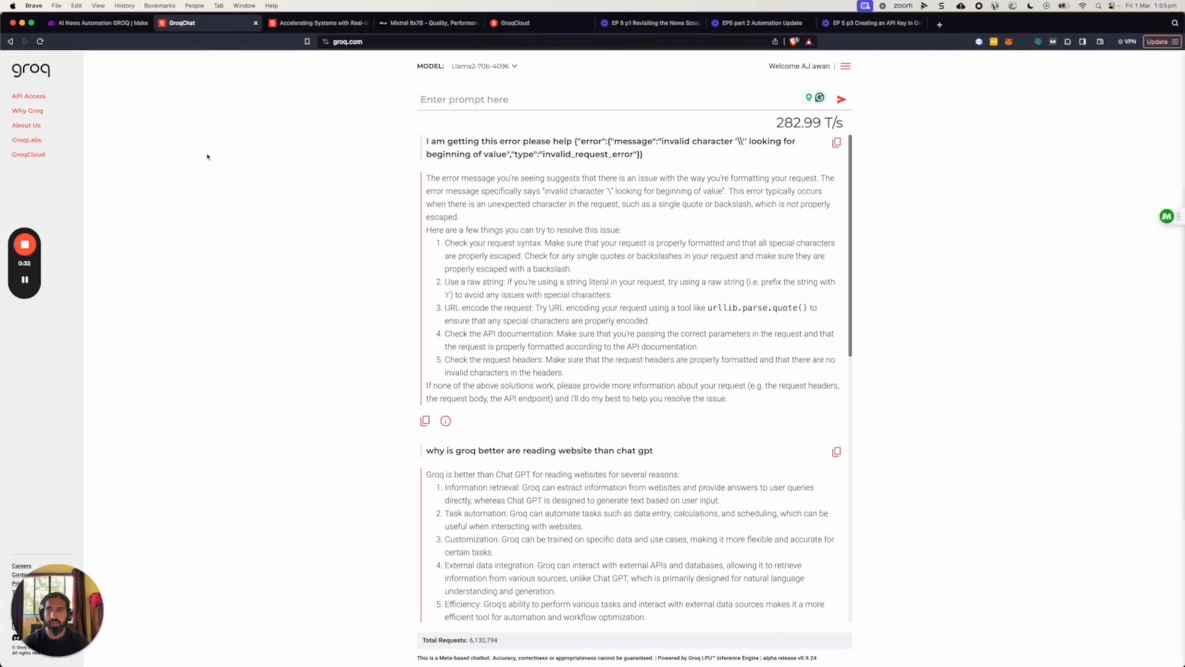
click(29, 155)
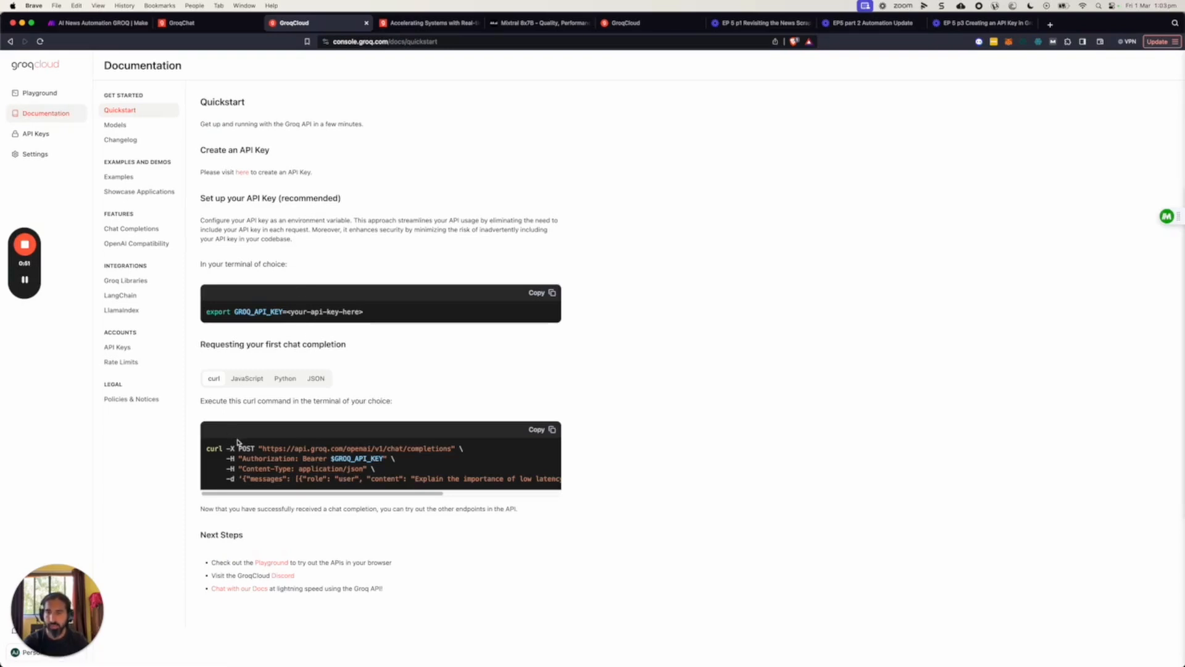
drag(260, 493, 247, 496)
drag(263, 450, 453, 450)
key(cmd+c)
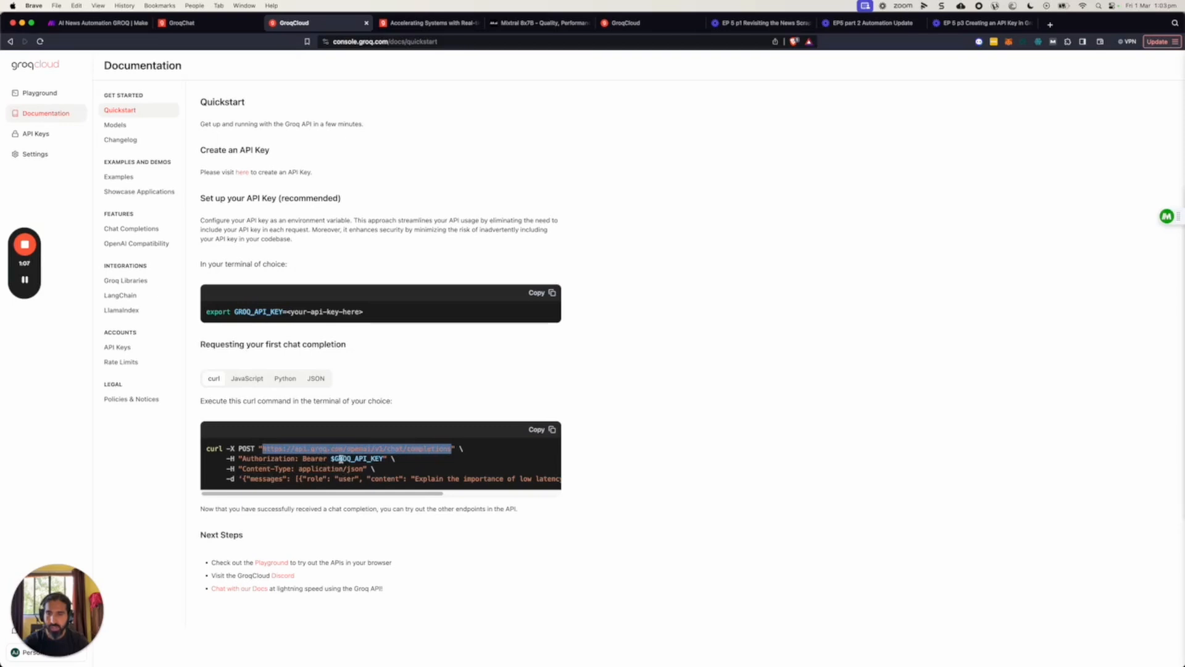
drag(341, 459, 383, 459)
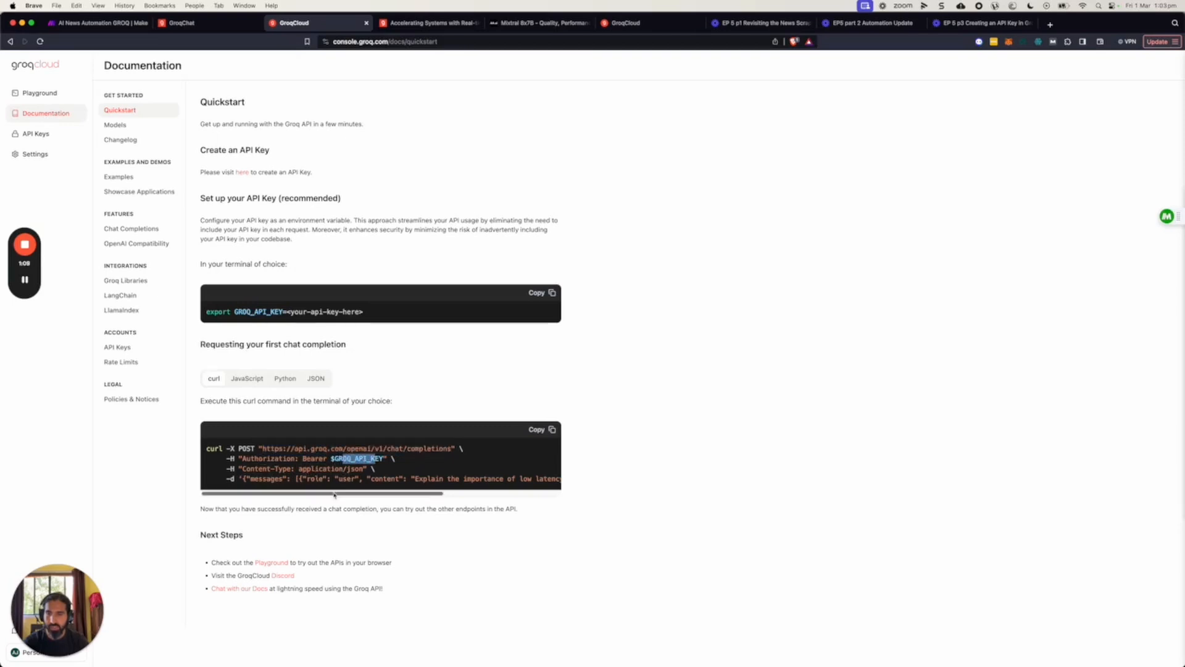
drag(246, 469, 472, 494)
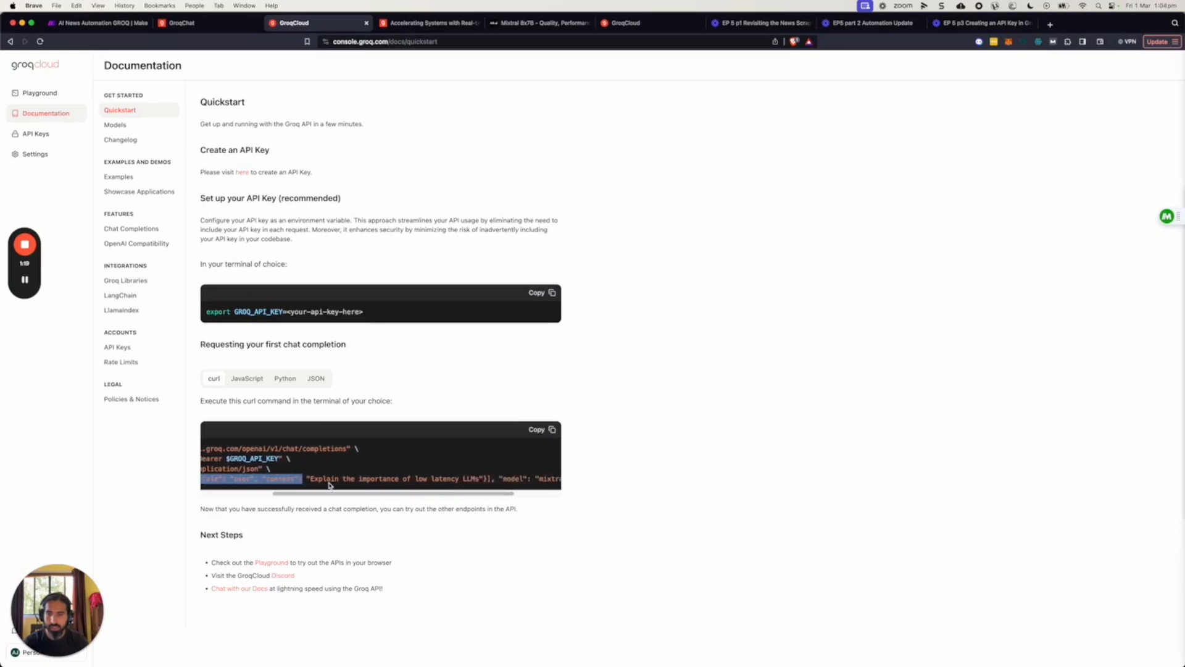
drag(310, 494, 334, 494)
click(272, 478)
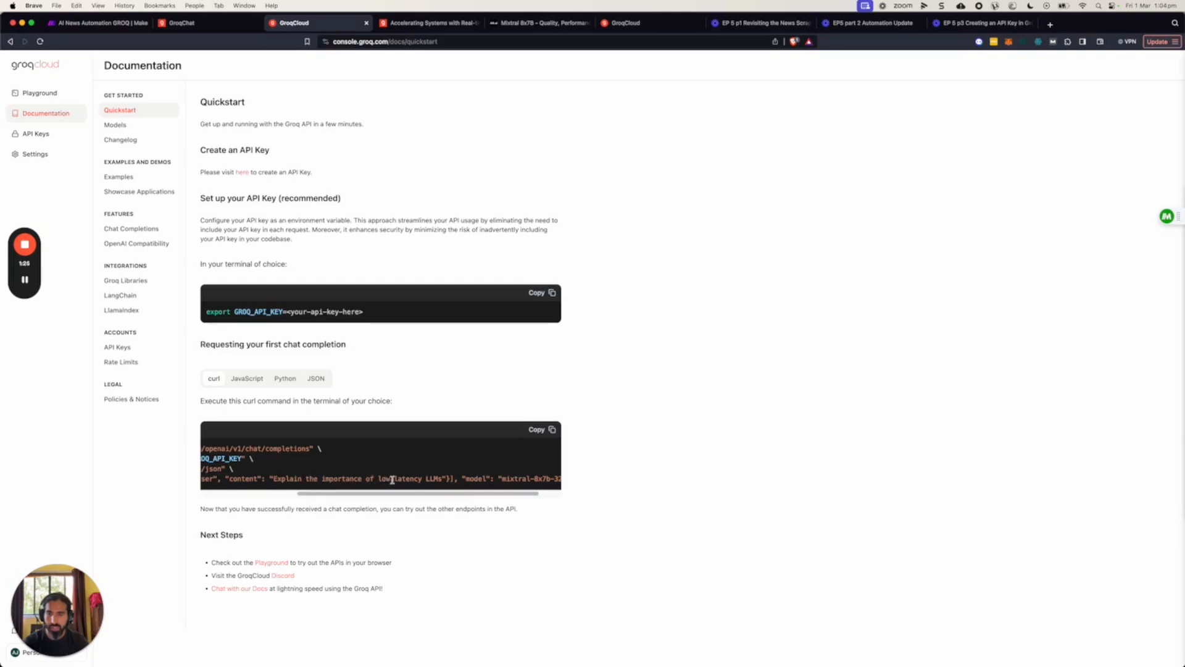
drag(473, 494, 399, 492)
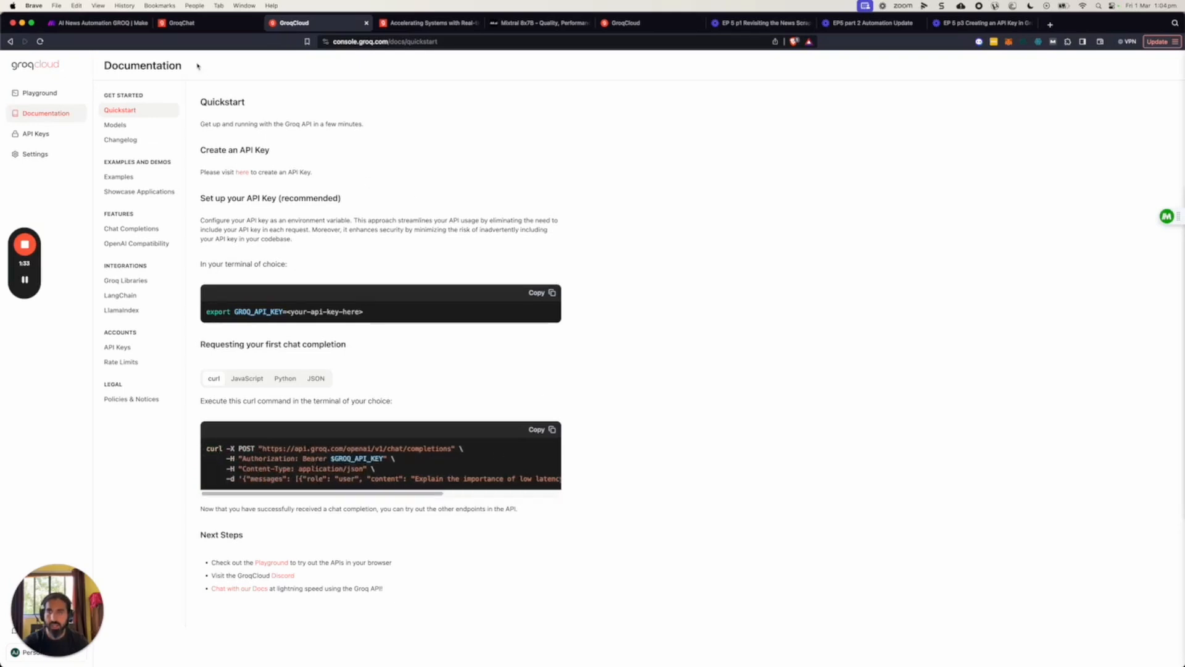
drag(264, 449, 445, 450)
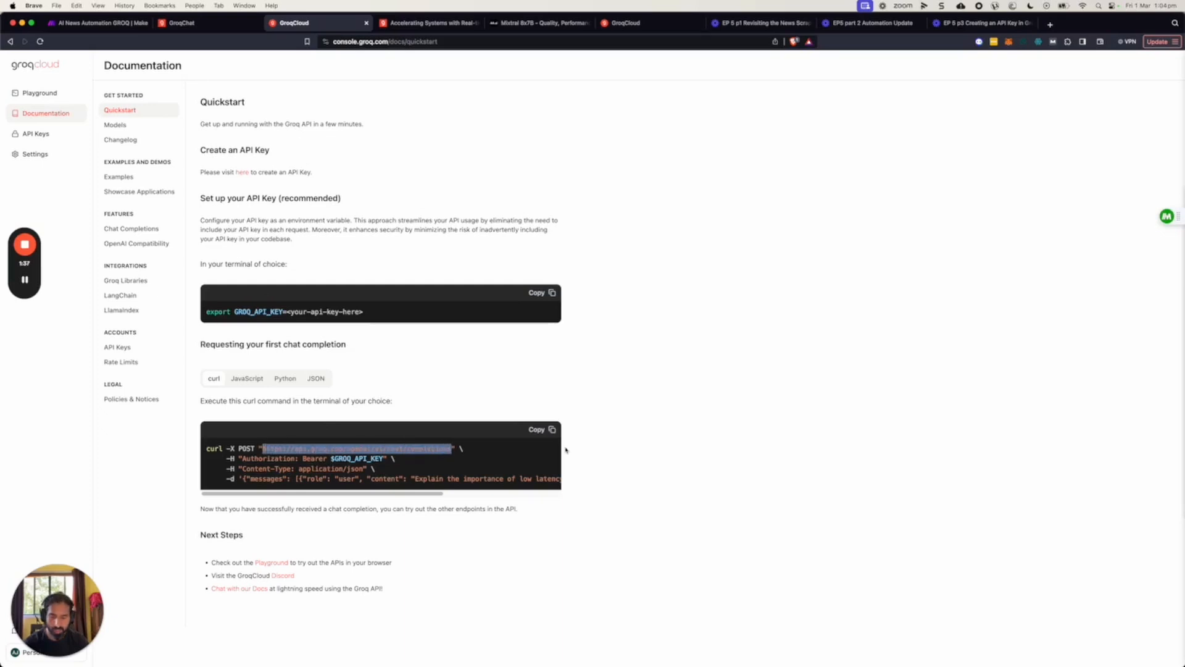
click(103, 23)
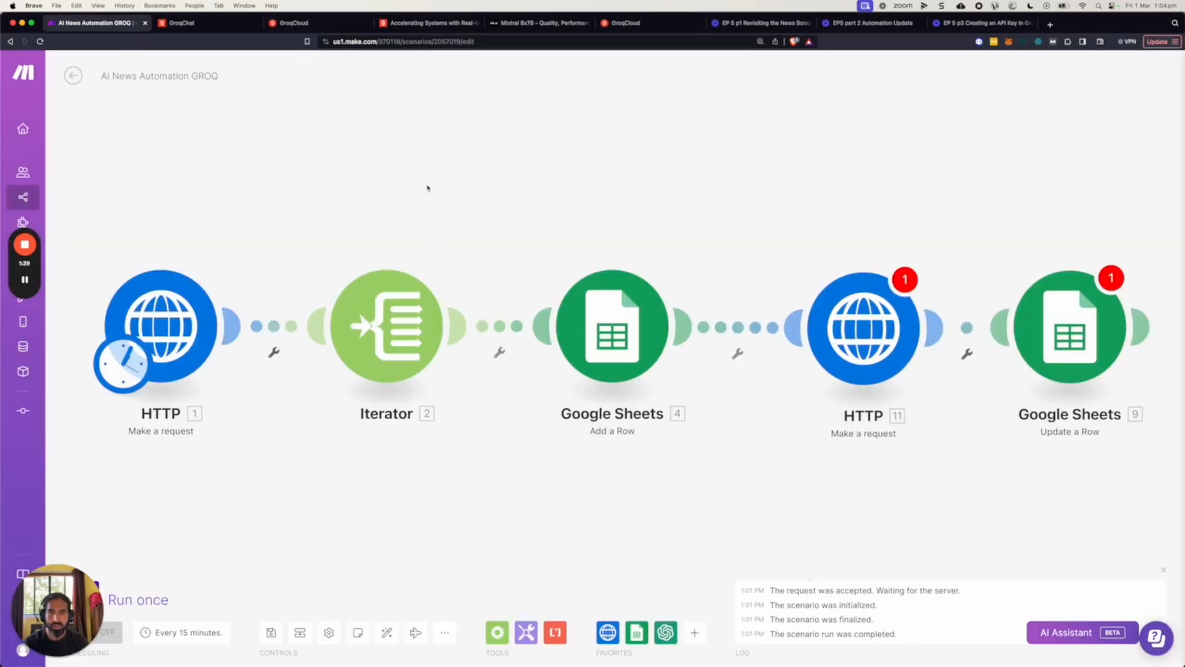
click(879, 327)
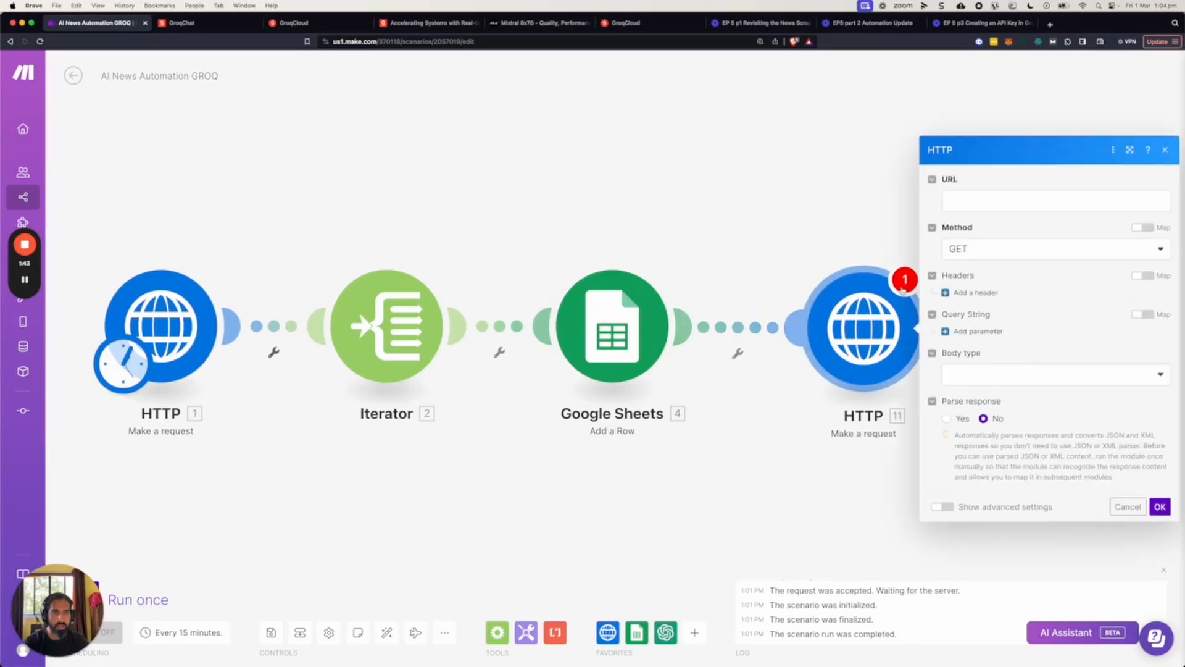
click(981, 201)
key(cmd+v)
click(994, 234)
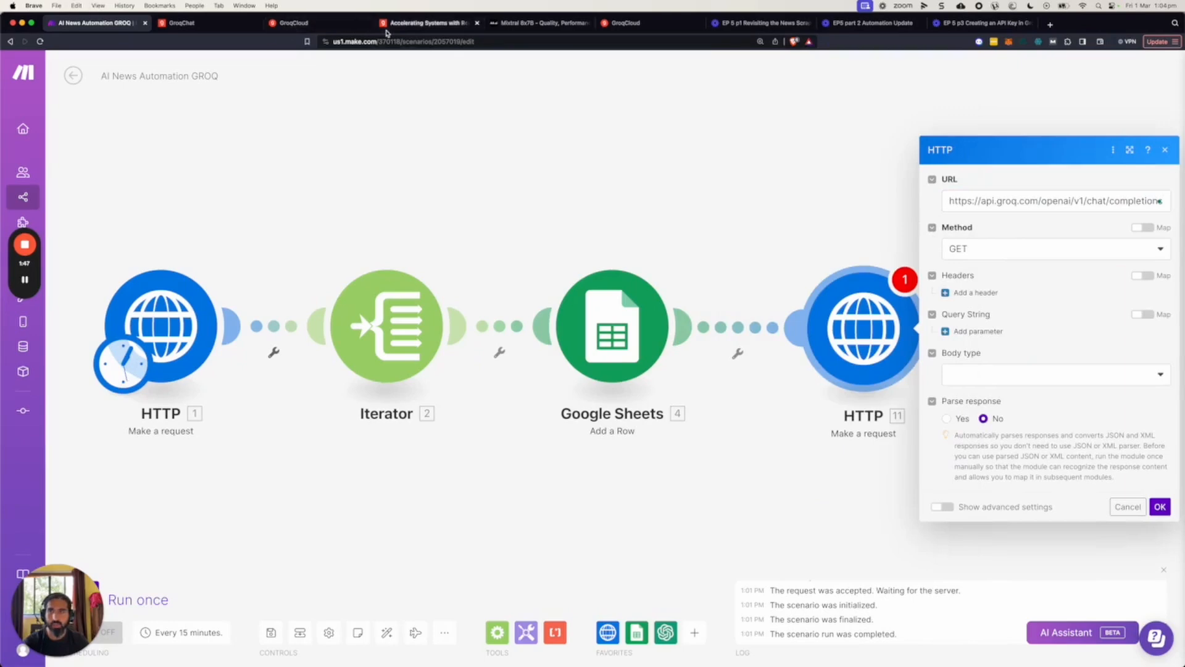
Check the request method in the GroqCloud curl example and set the HTTP module's method to POST in Make.
click(213, 25)
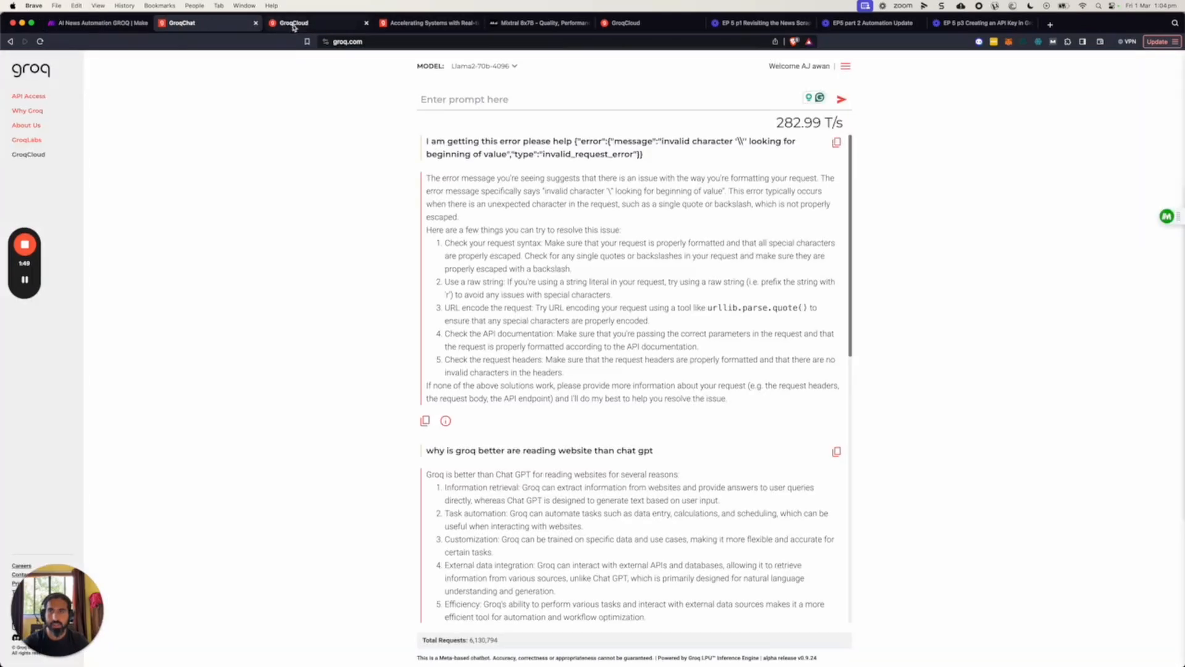
click(296, 24)
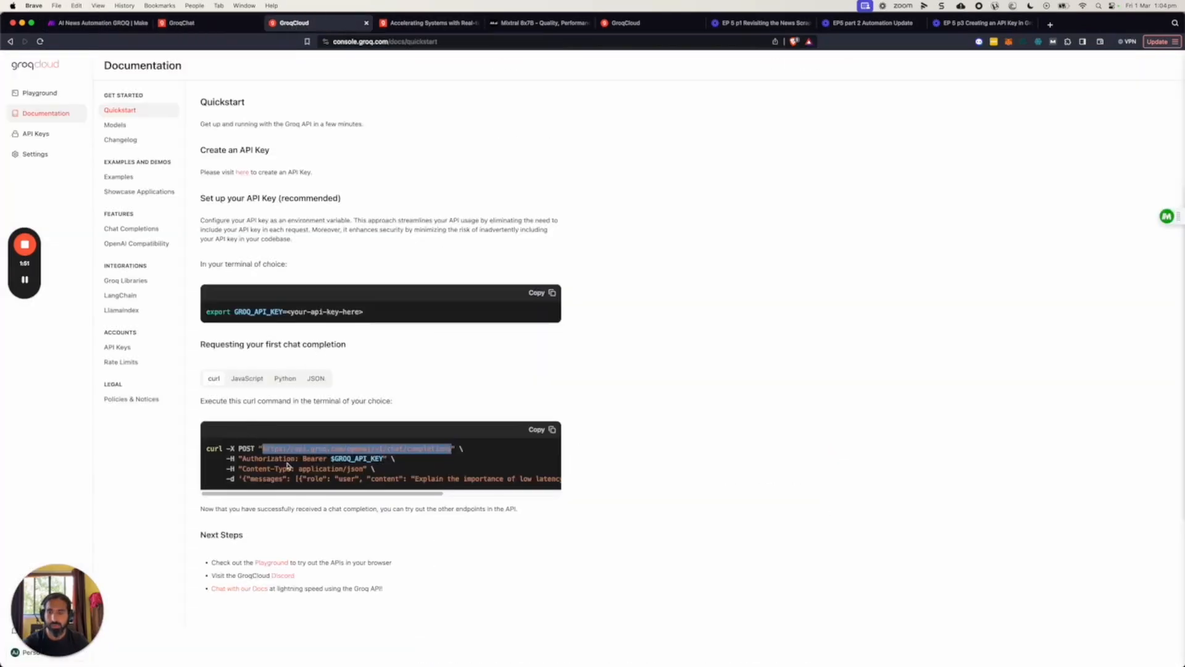
click(96, 23)
click(992, 249)
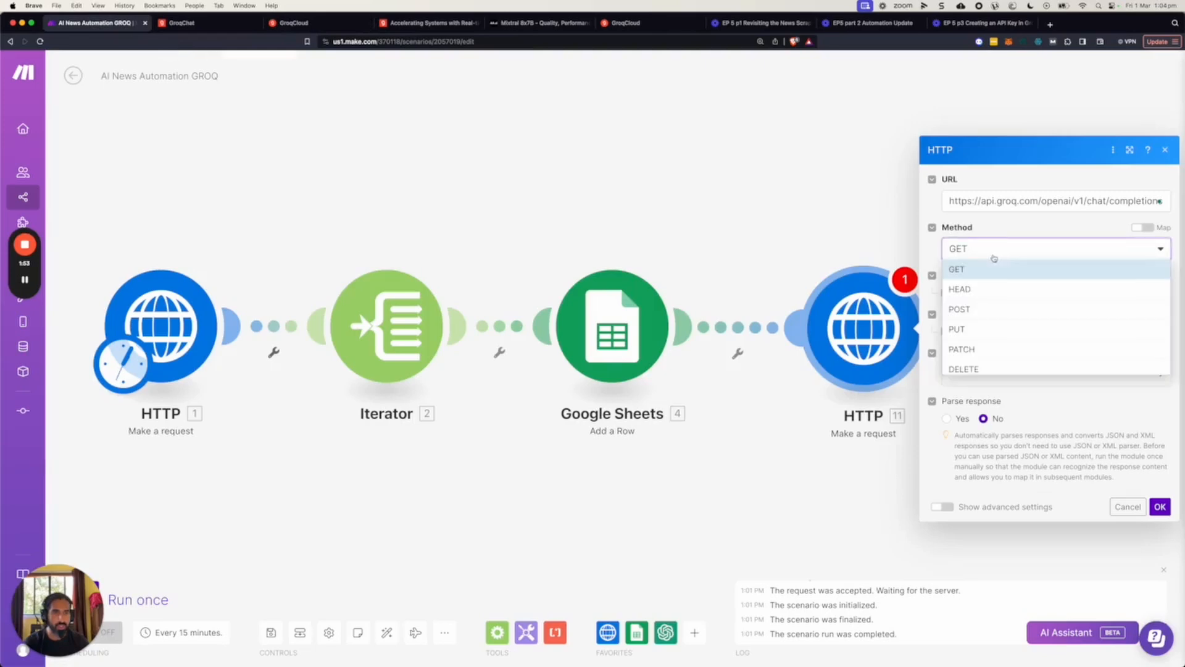
click(976, 309)
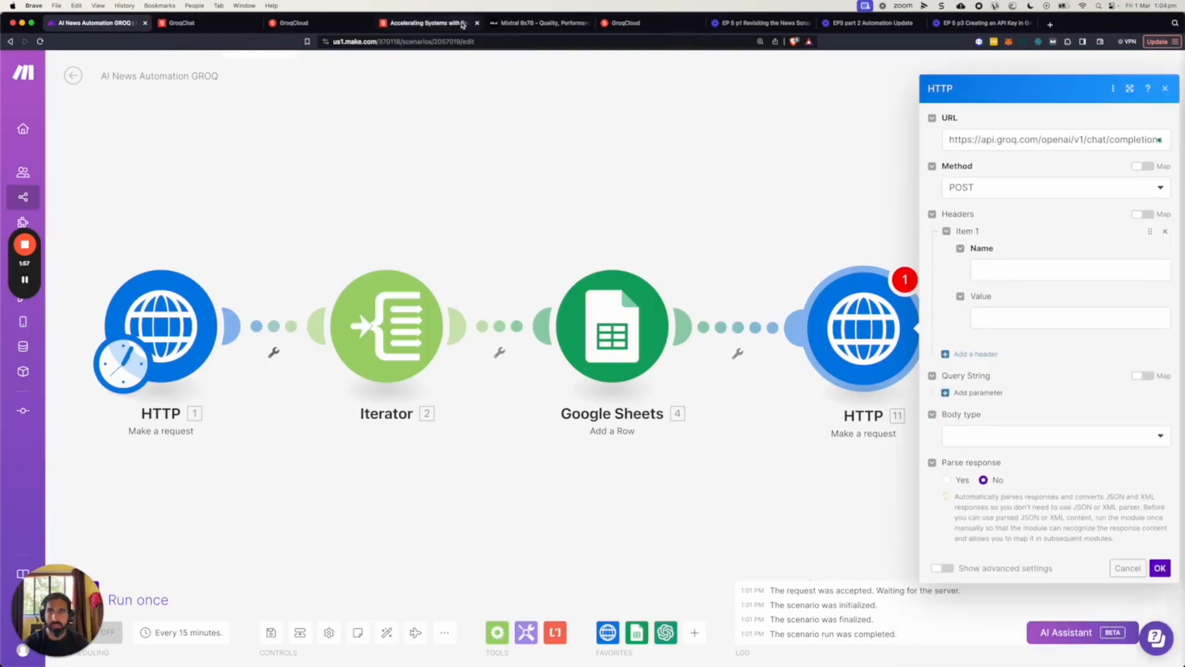
Copy "Authorization" from the GroqCloud curl example and use it as the name of the HTTP module's first header.
click(424, 23)
click(294, 23)
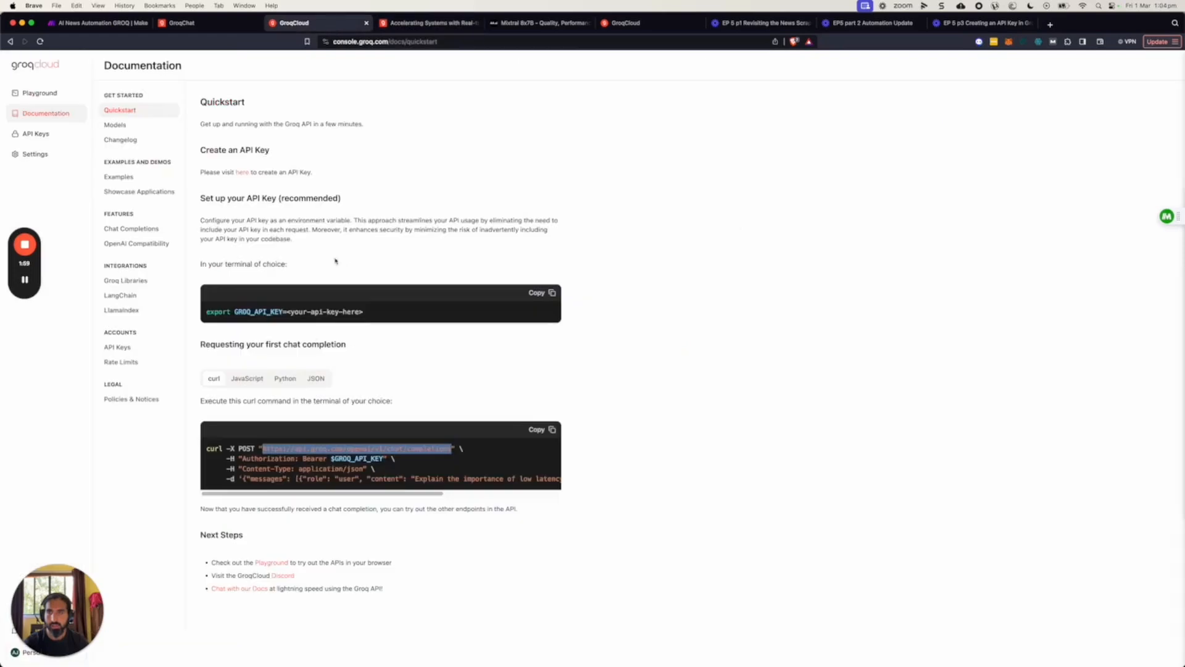
drag(243, 458, 292, 460)
key(super+c)
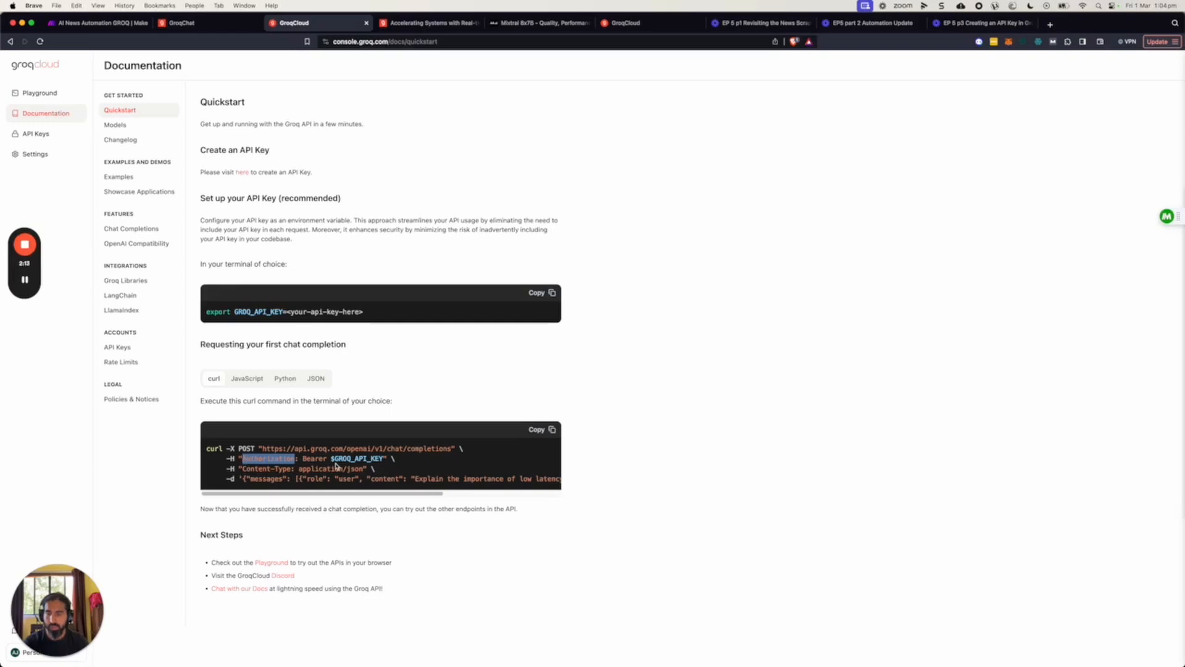
click(102, 22)
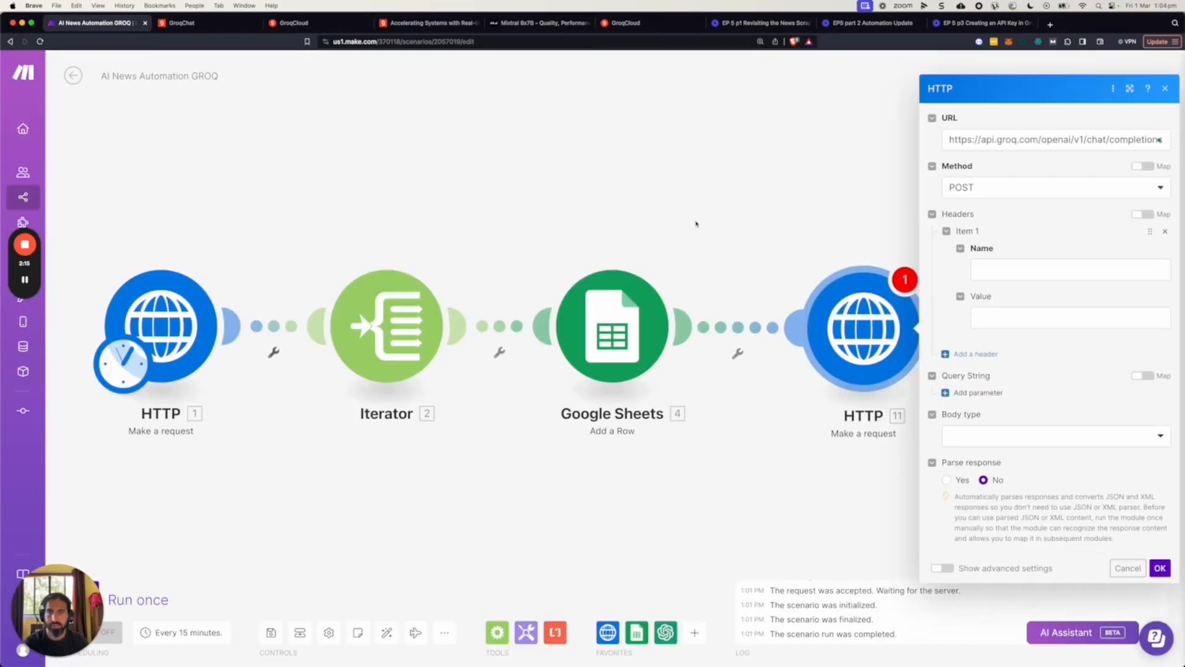
click(1002, 270)
key(super+v)
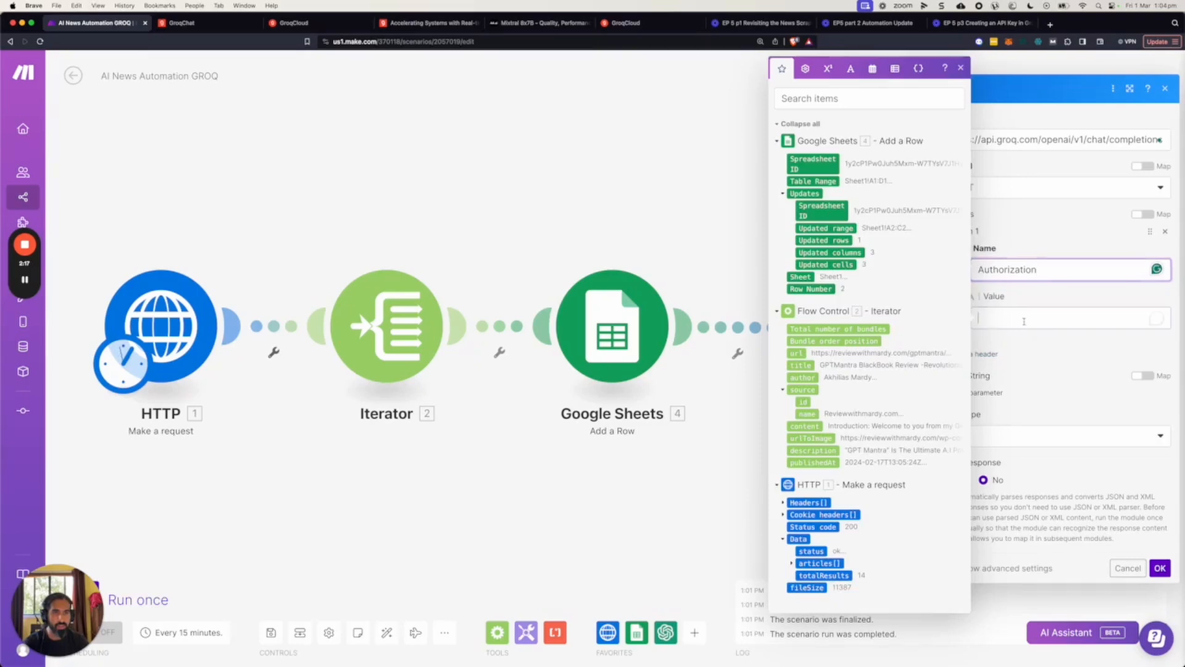
key(Tab)
Copy the word "Bearer" from the GroqCloud curl example into the value of the Authorization header.
click(295, 23)
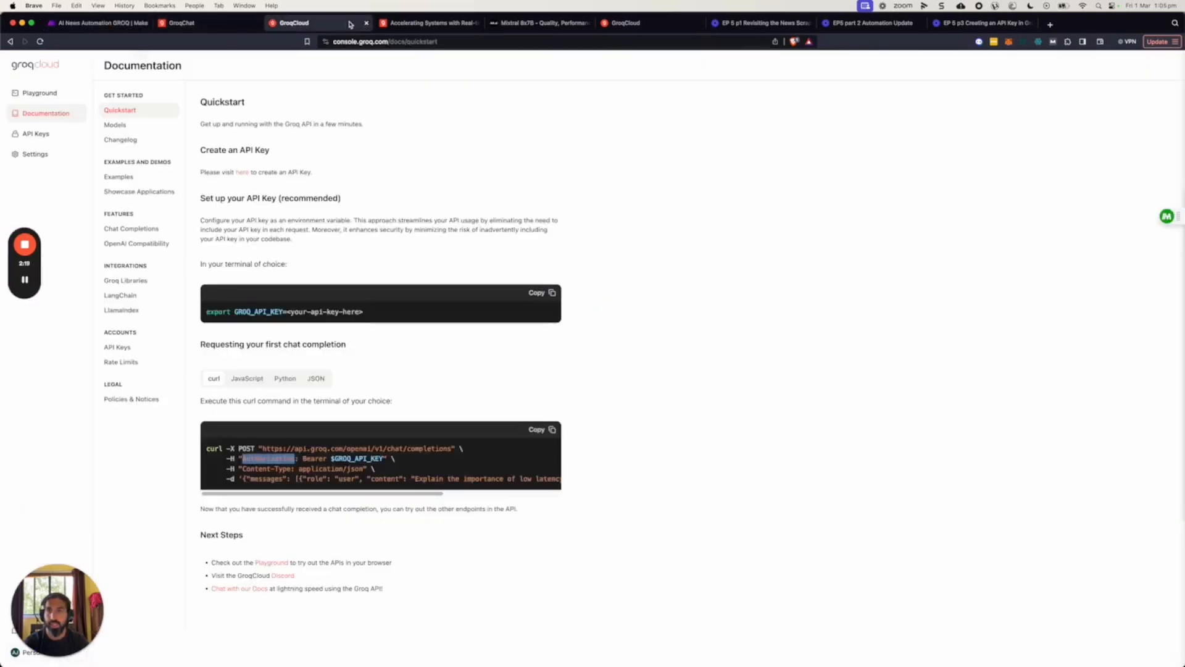
drag(303, 458, 383, 458)
key(super+c)
click(99, 23)
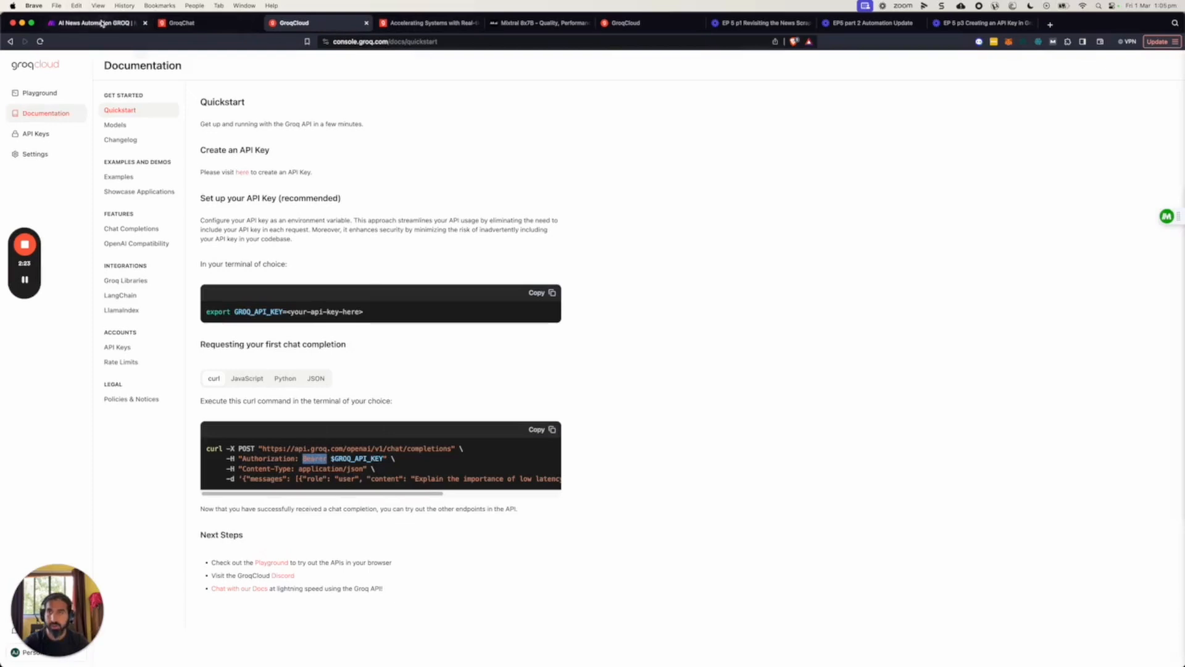
key(super+v)
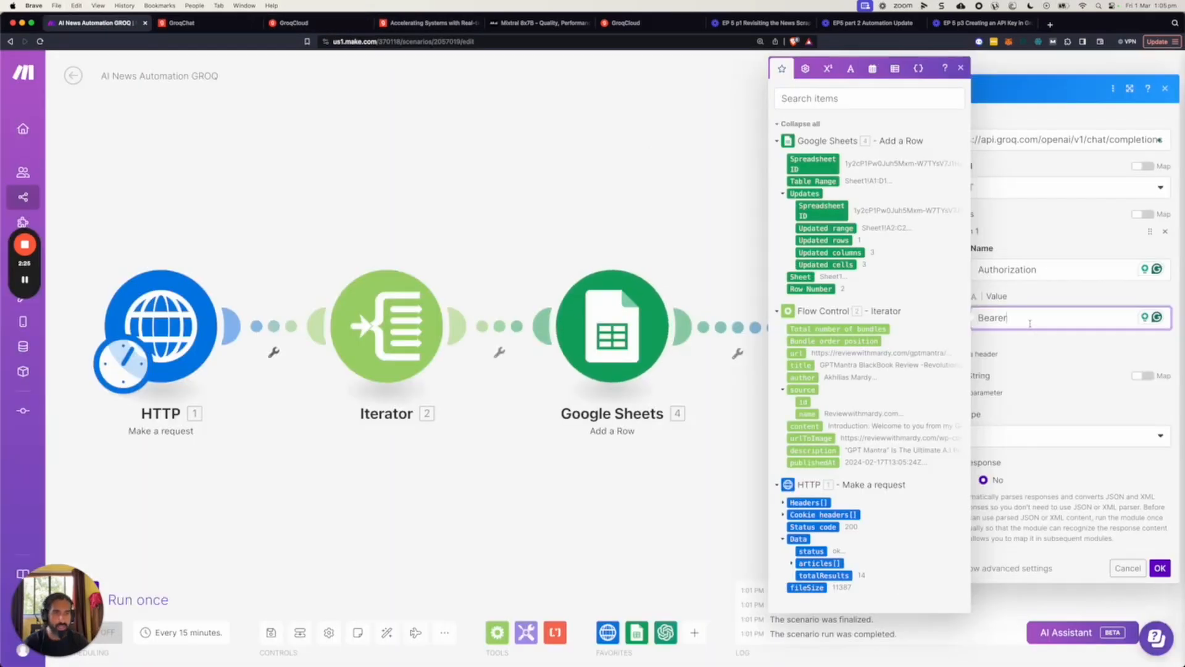
Paste the Groq API key after "Bearer" in the Authorization header's value.
key(super+Tab)
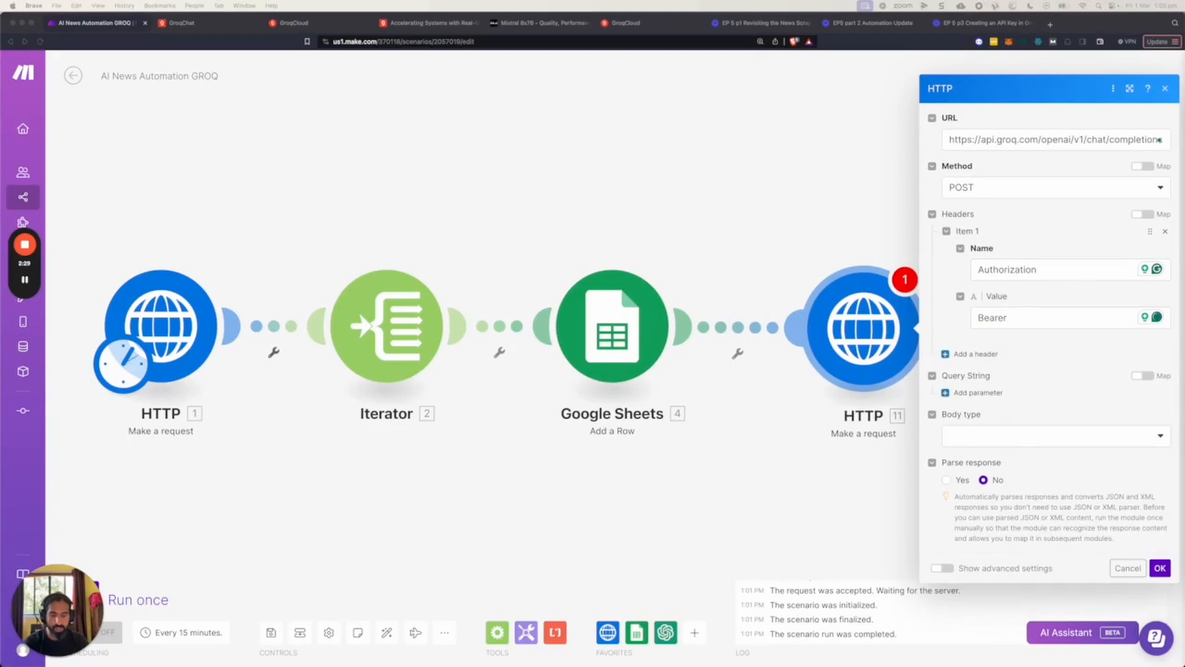
click(1020, 318)
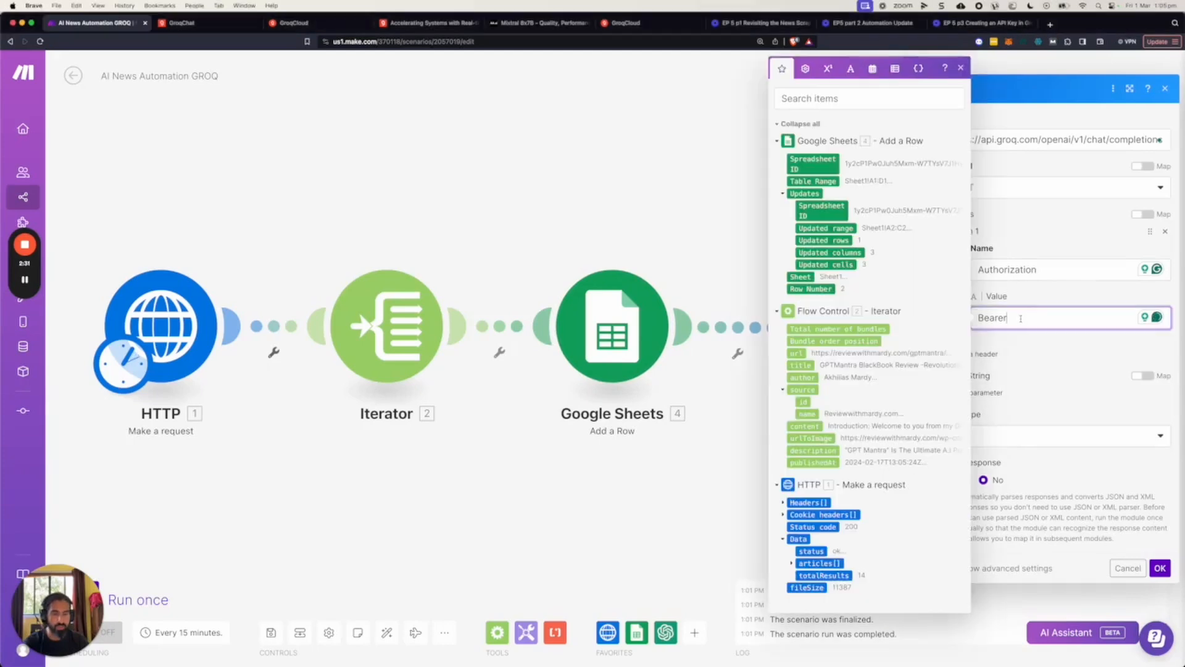
key(super+v)
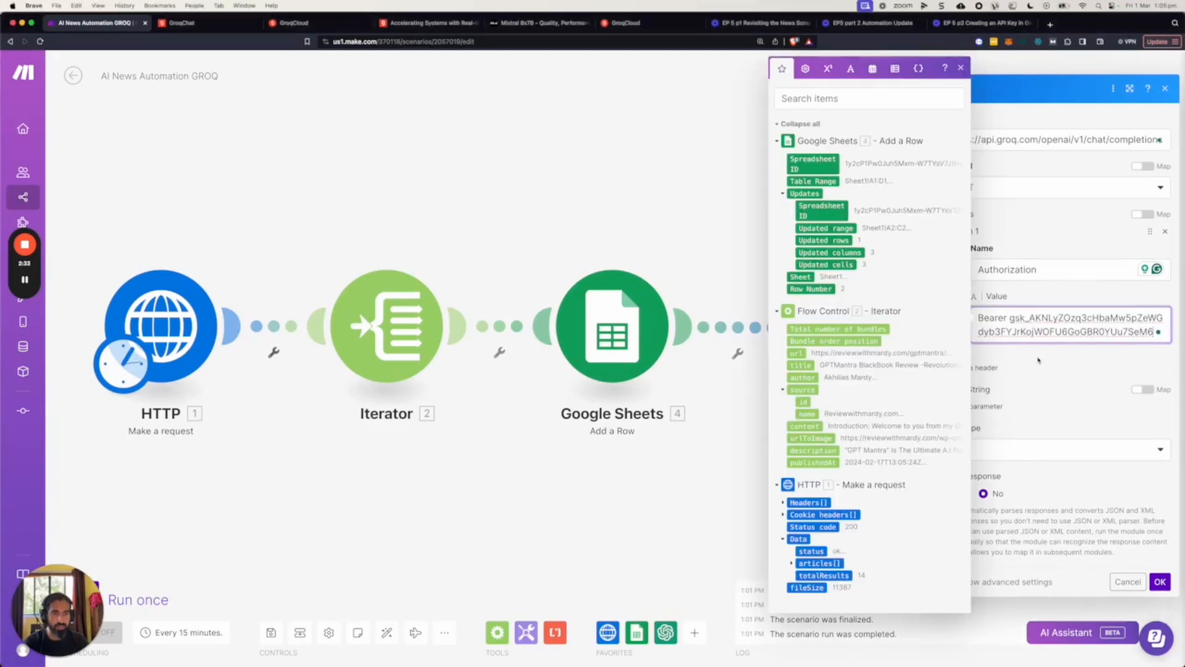
click(1039, 360)
Add a second header to the HTTP module and name it "Content-Type", copied from the GroqCloud curl example.
click(987, 361)
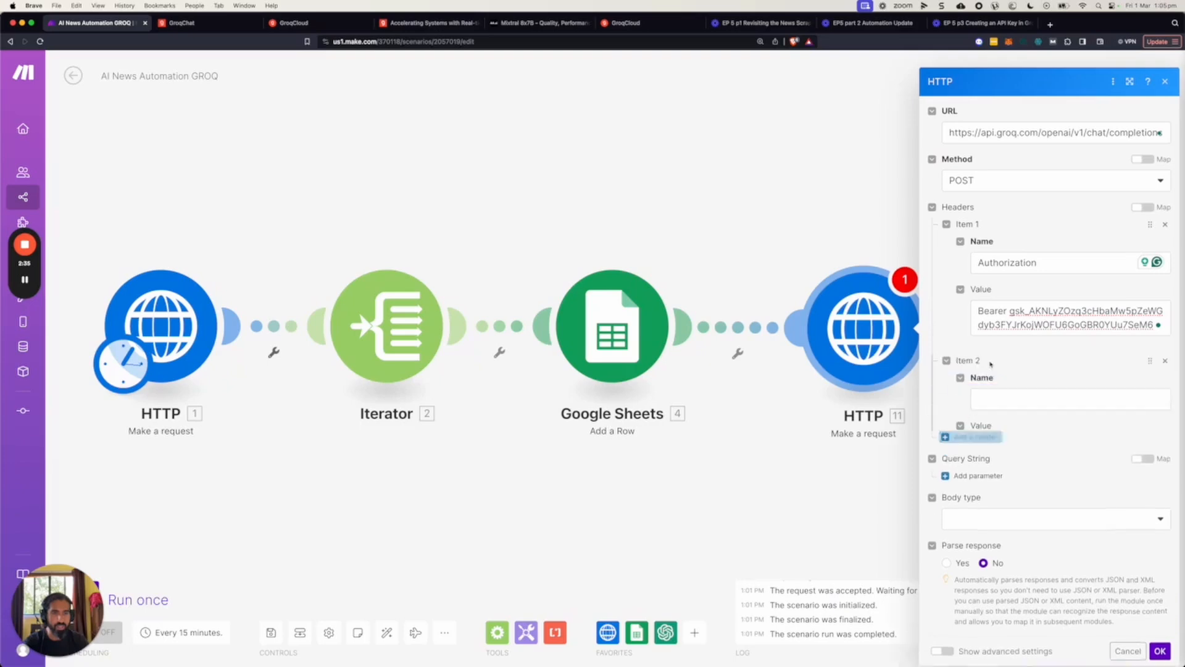
click(337, 23)
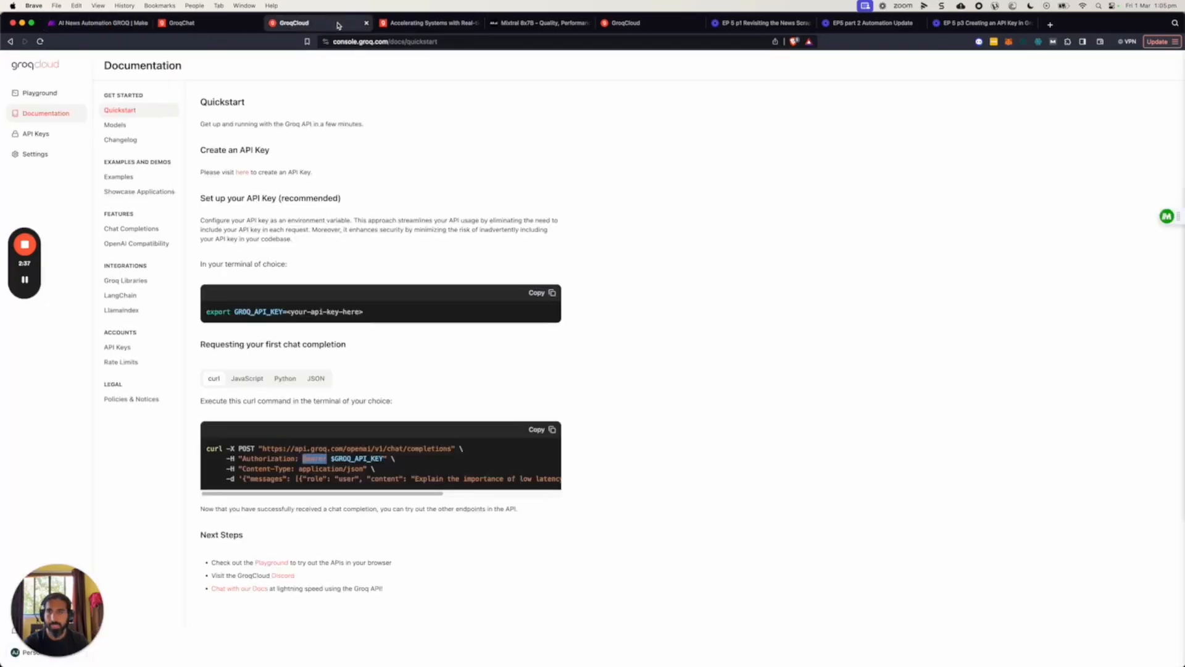
drag(242, 469, 291, 469)
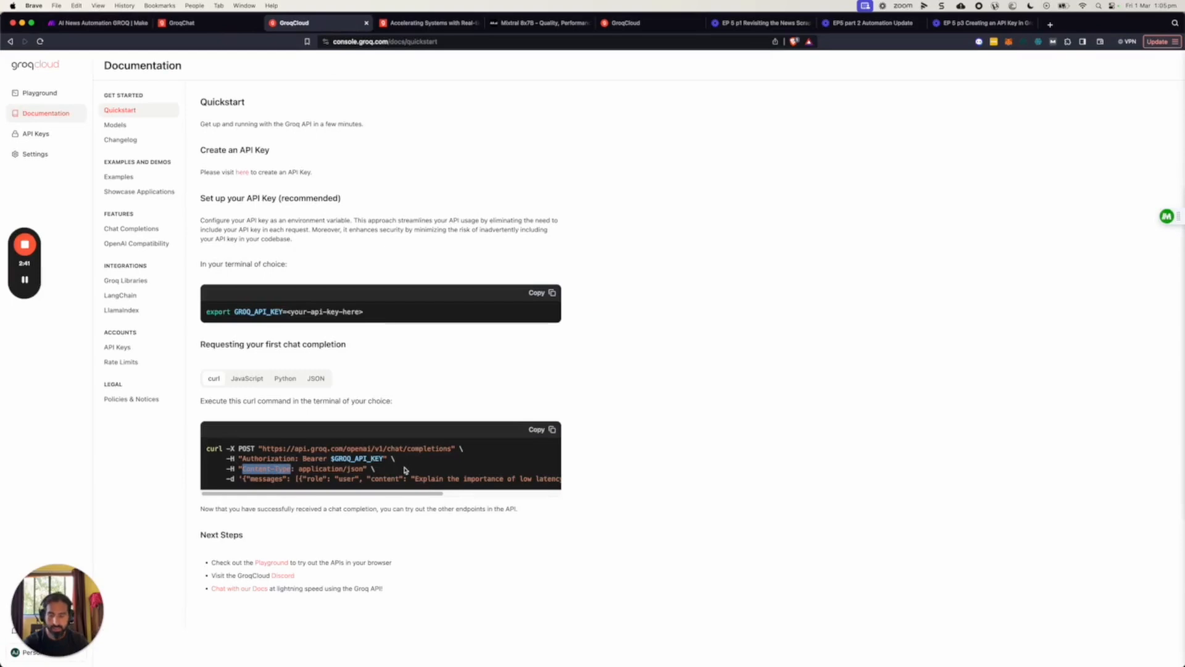
click(121, 26)
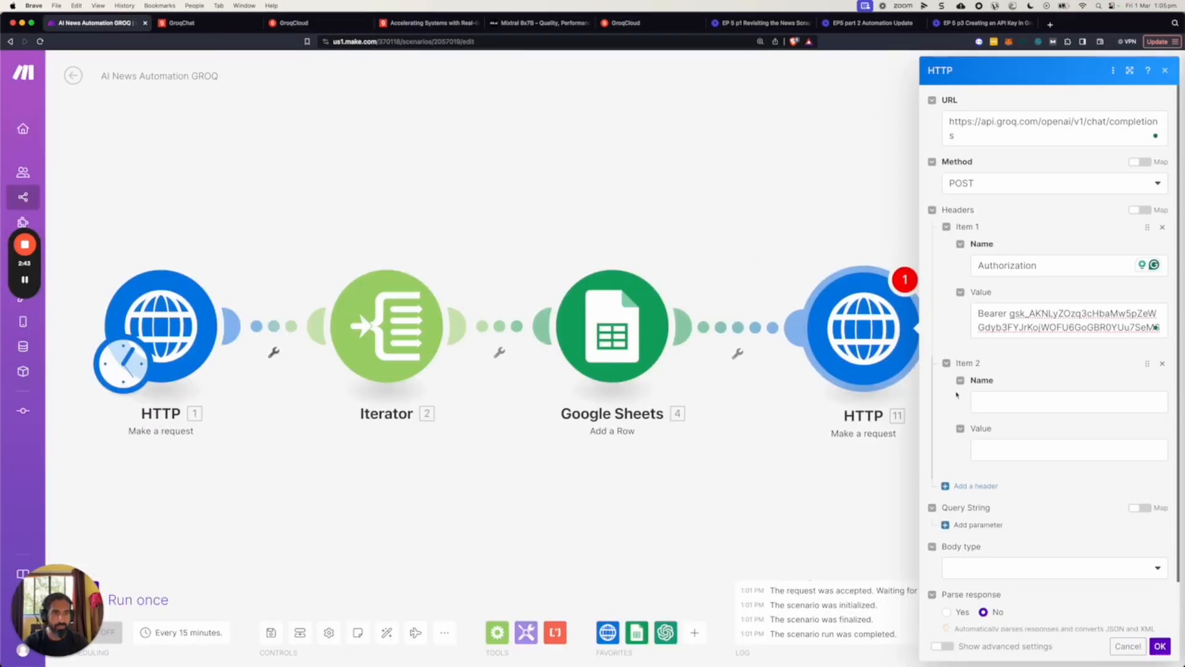
key(cmd+v)
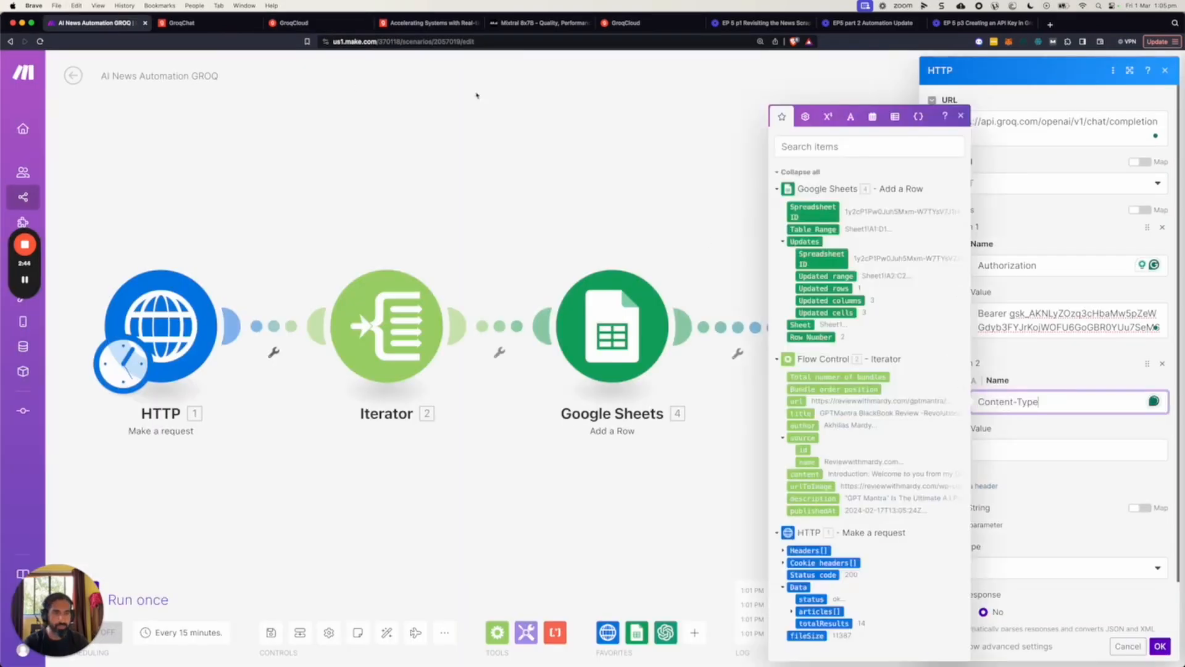
Copy "application/json" from the GroqCloud curl example into the value of the Content-Type header in Make.
click(338, 26)
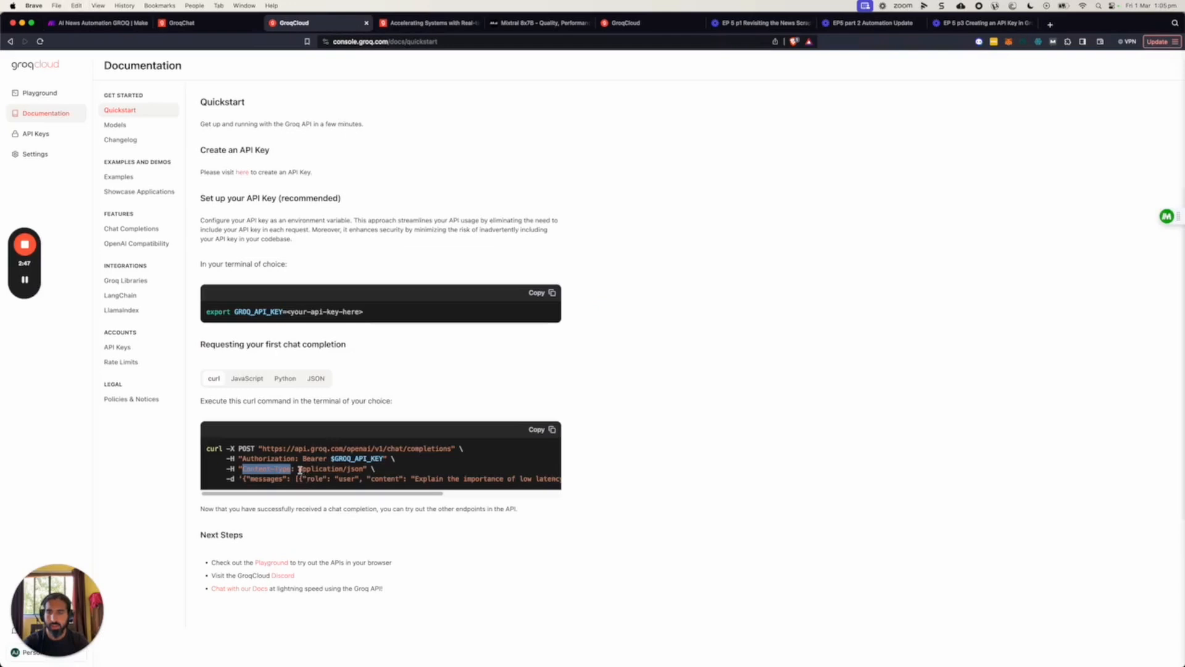
drag(299, 469, 362, 471)
key(cmd+c)
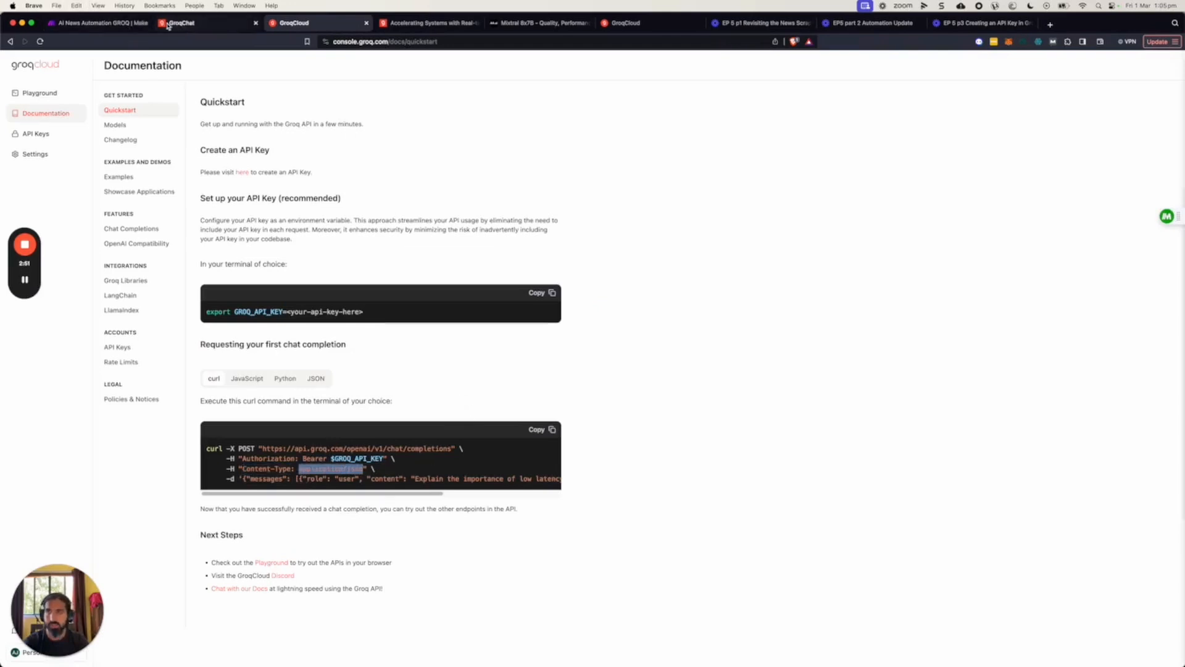
click(115, 25)
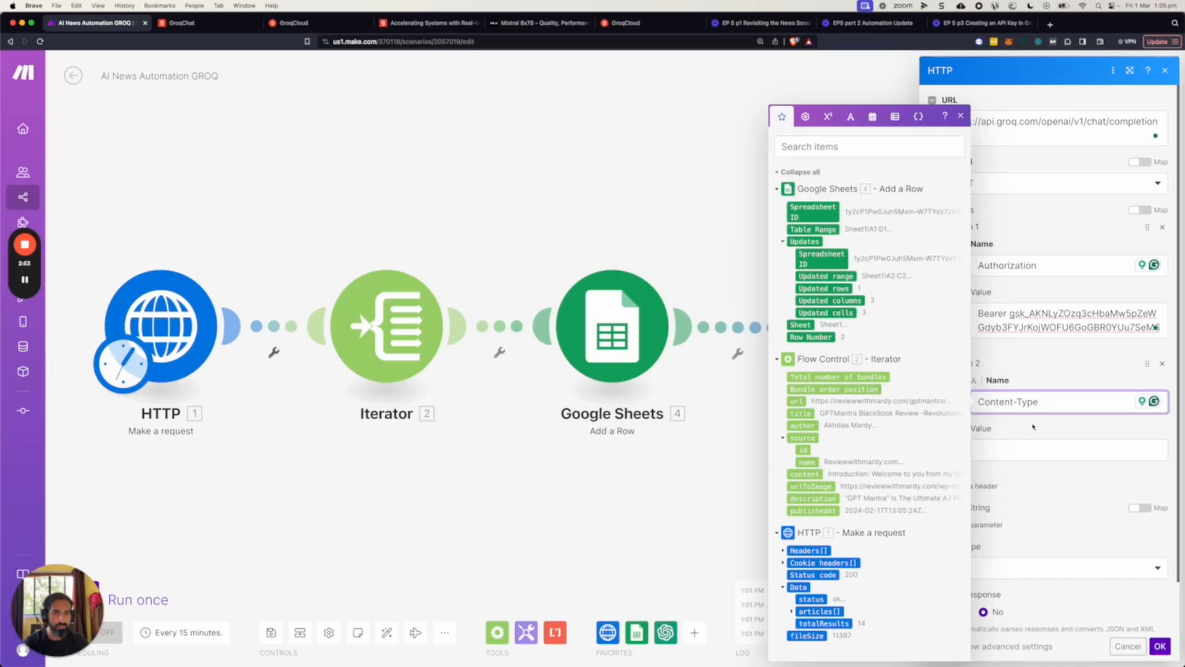
click(1032, 448)
key(cmd+v)
click(1067, 430)
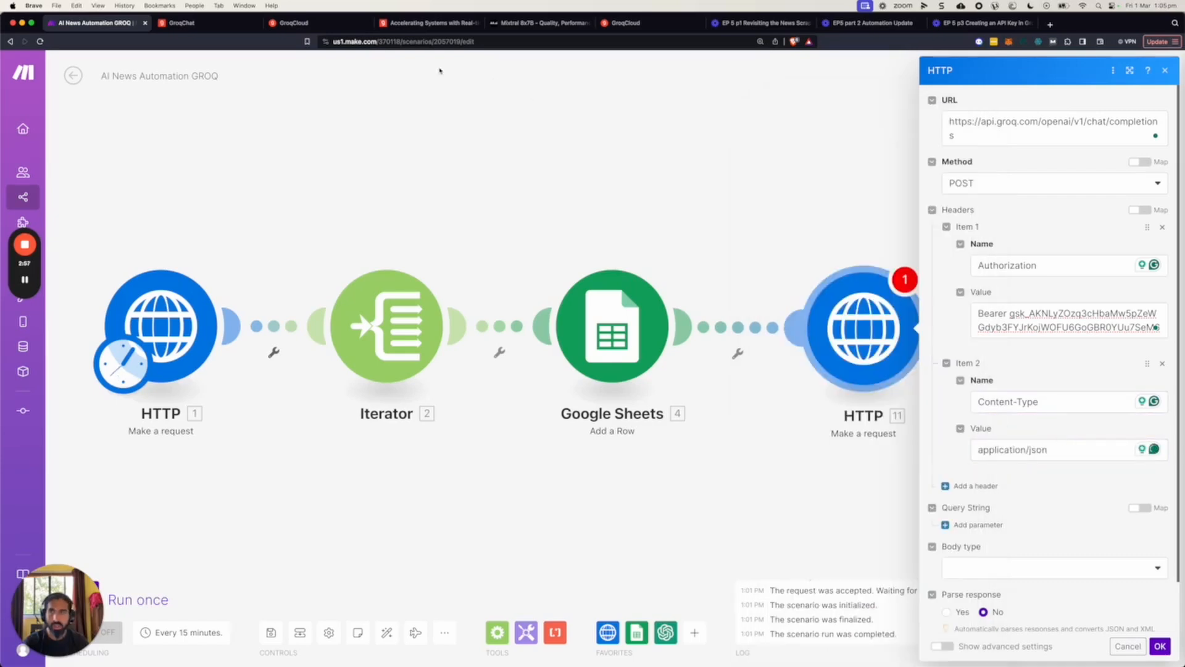
Copy the JSON data with the messages and the mixtral-8x7b-32768 model from the GroqCloud curl example, without its enclosing quotes.
click(332, 26)
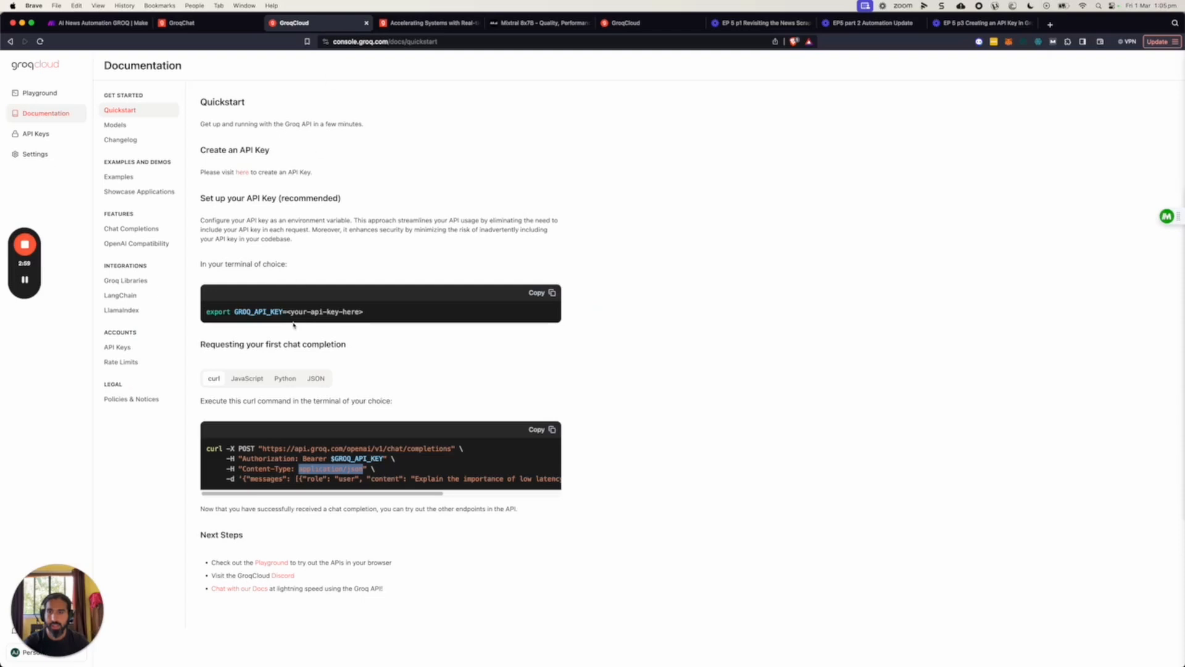
scroll(263, 497, right, 1)
scroll(263, 497, right, 2)
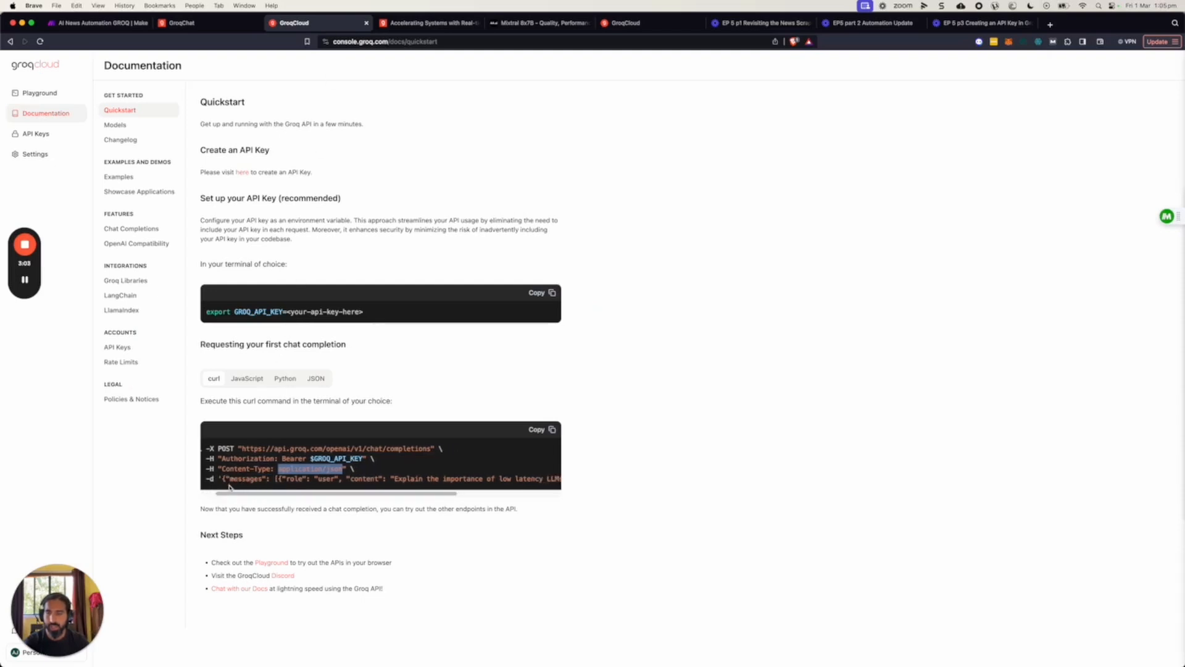
mouse_move(270, 494)
mouse_down()
mouse_move(386, 498)
mouse_move(252, 495)
mouse_up()
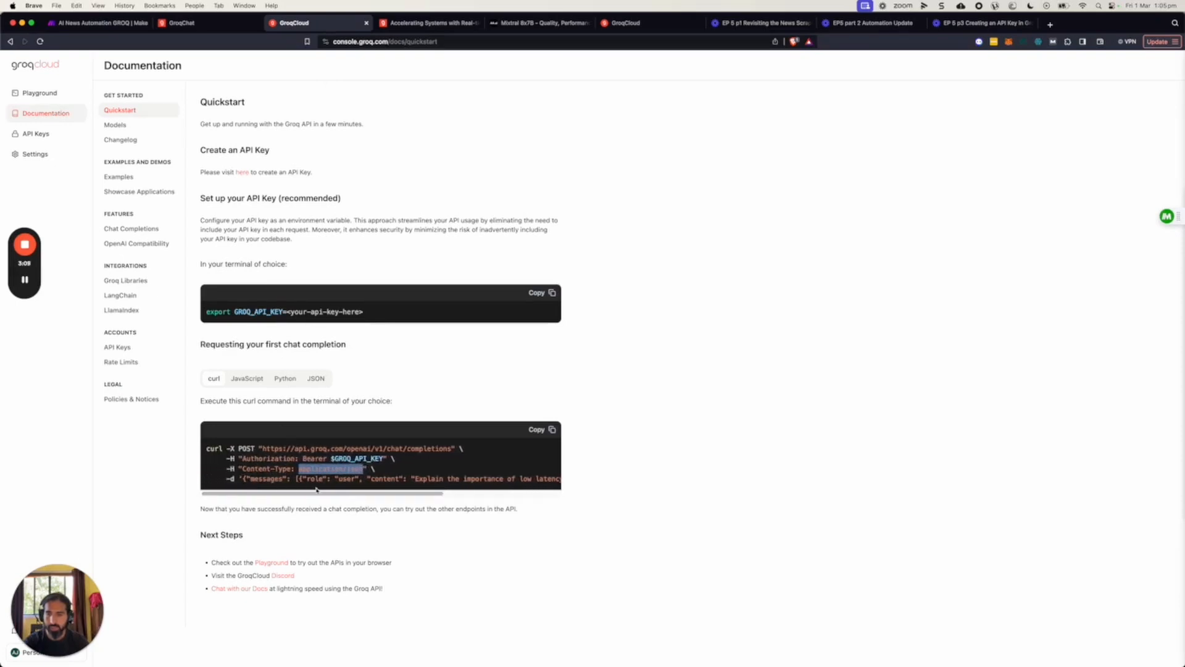
drag(242, 479, 461, 493)
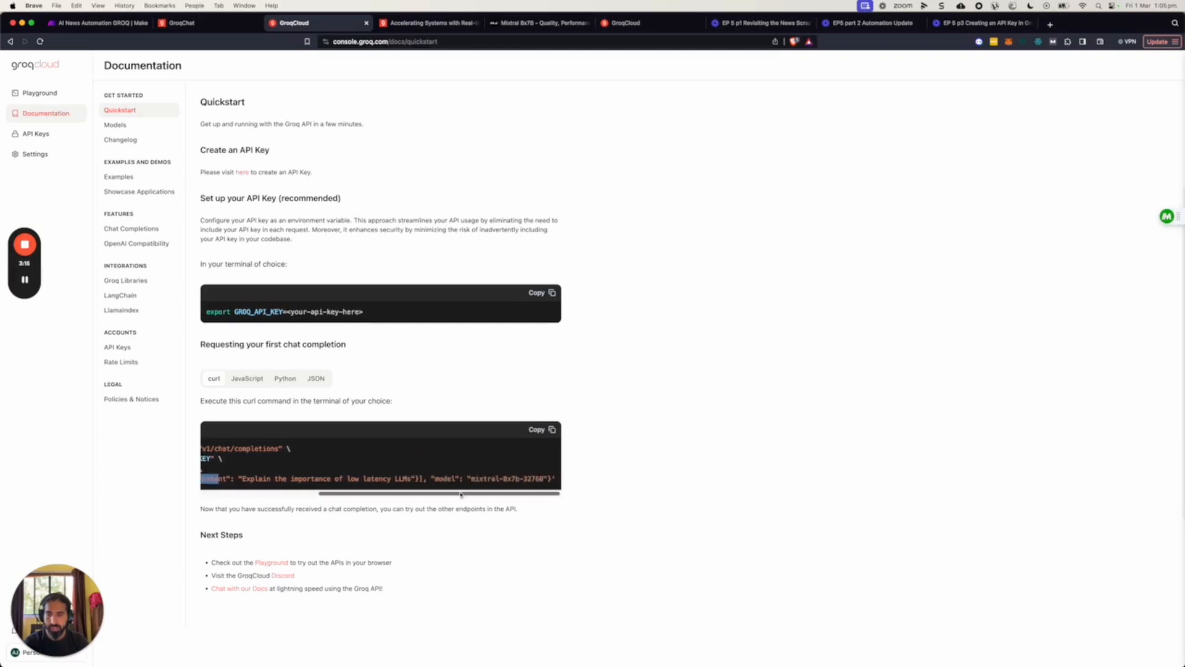
shift+click(551, 479)
key(super+c)
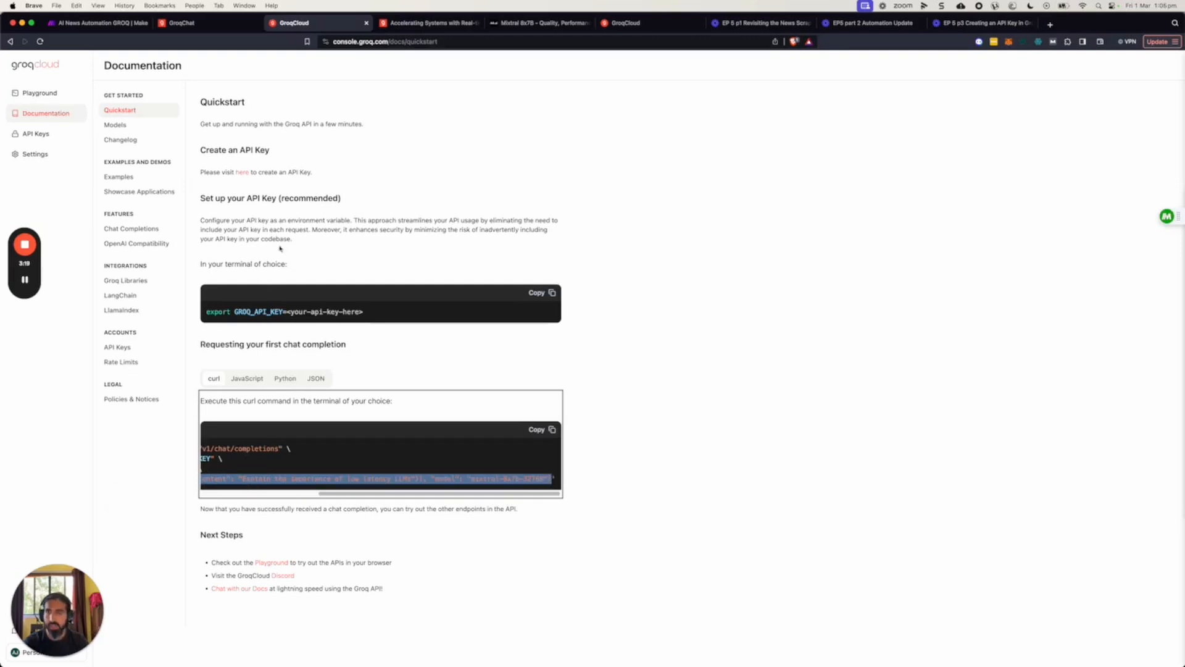
Back in Make, set the HTTP module's body type to Raw and its content type to JSON (application/json).
click(102, 23)
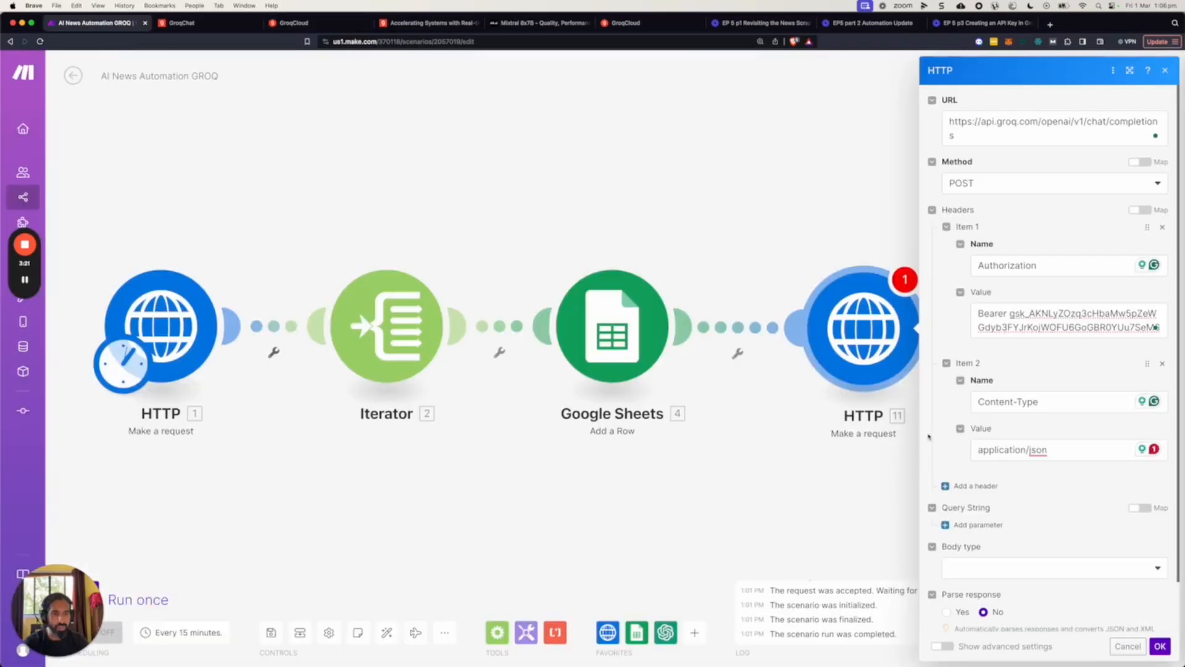
scroll(944, 469, down, 2)
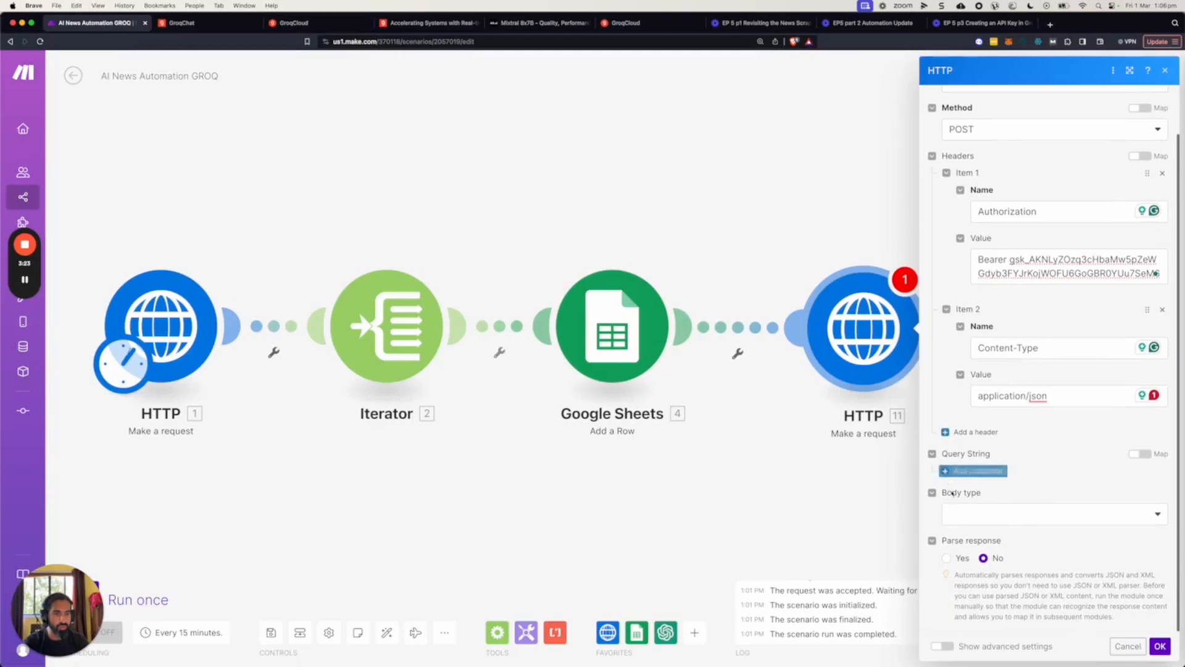
click(991, 517)
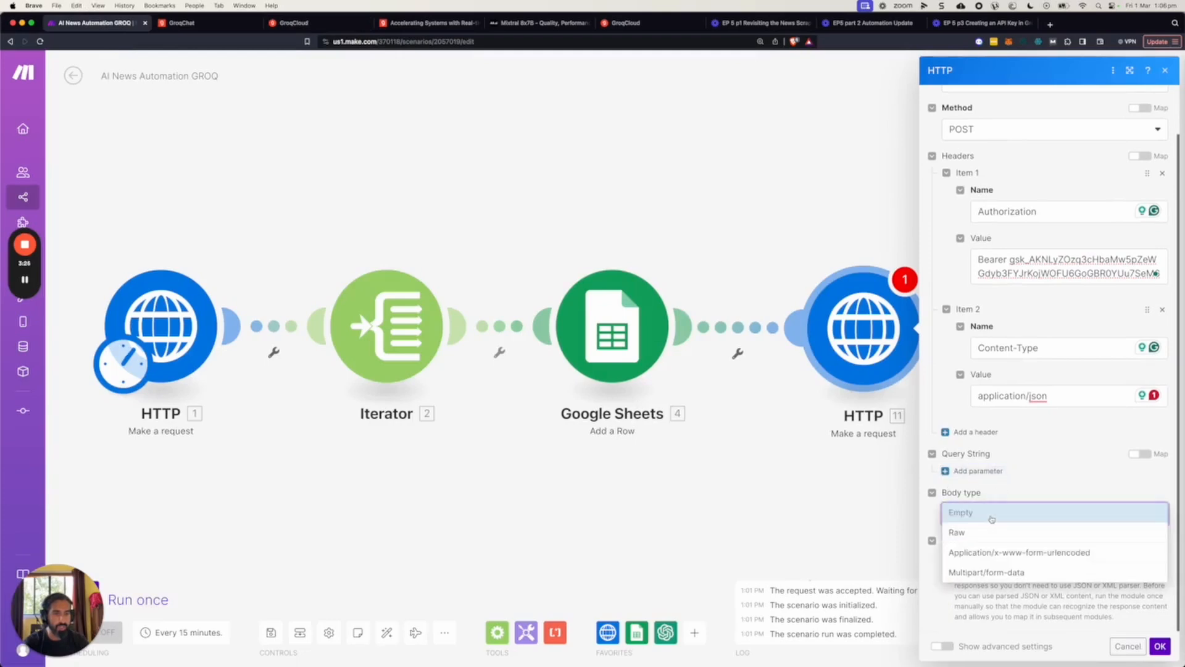
click(980, 533)
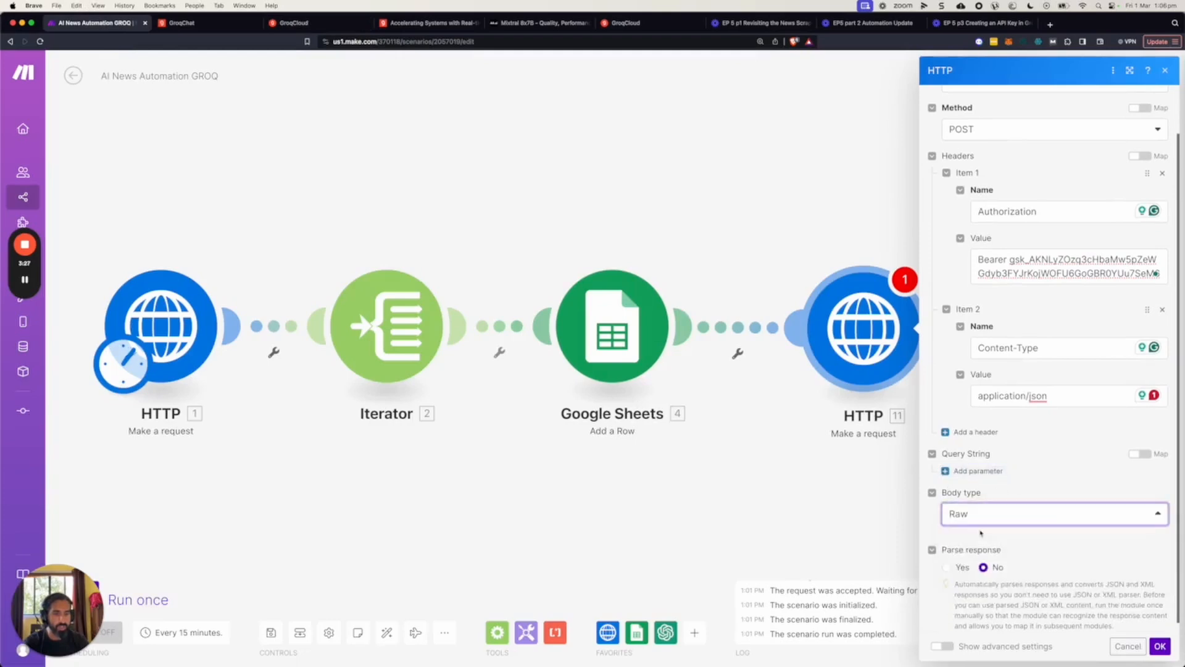
scroll(1031, 516, down, 3)
click(986, 446)
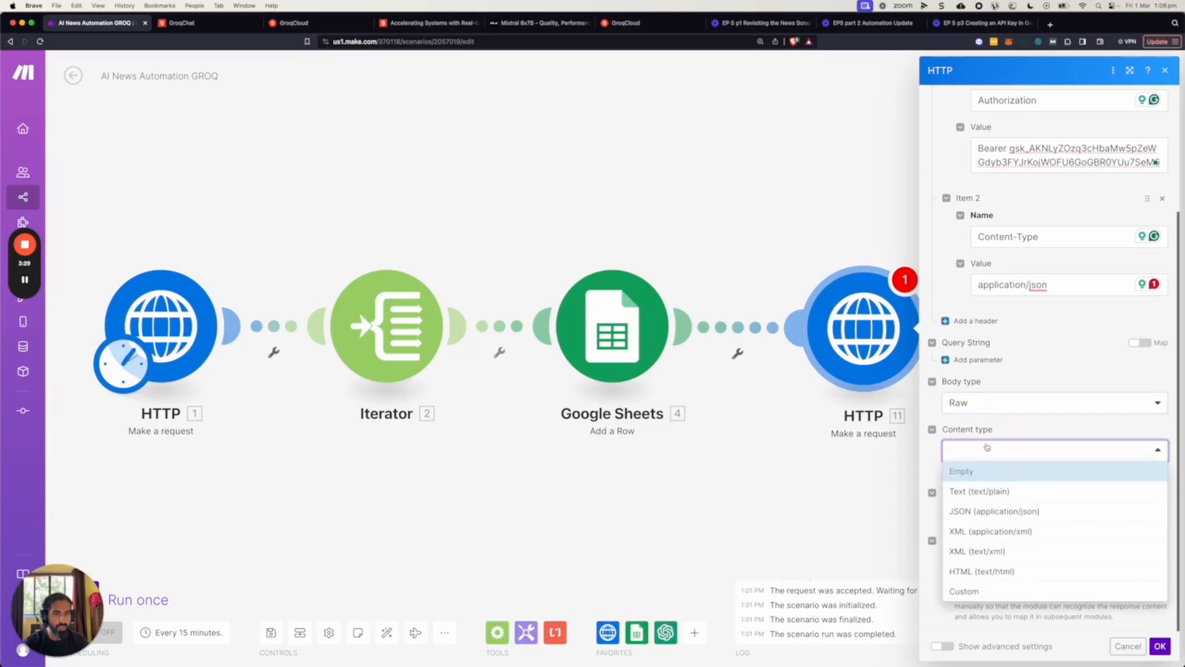
click(1002, 510)
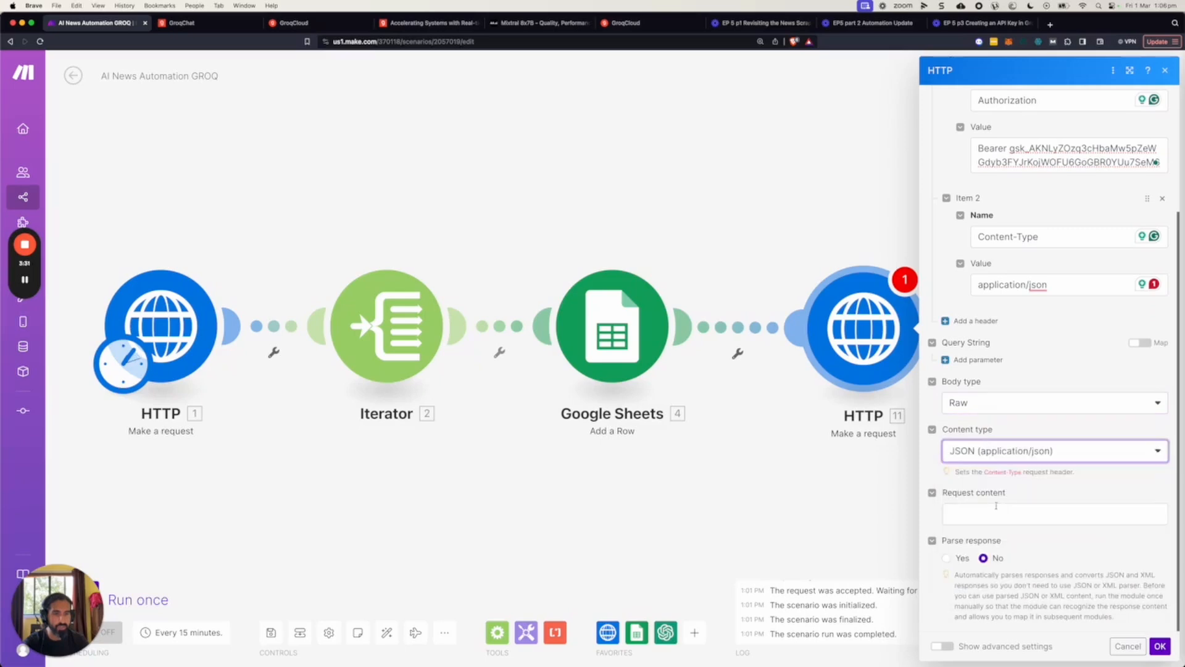
Paste the copied messages and model JSON as the HTTP module's request content and save the module's settings.
click(958, 514)
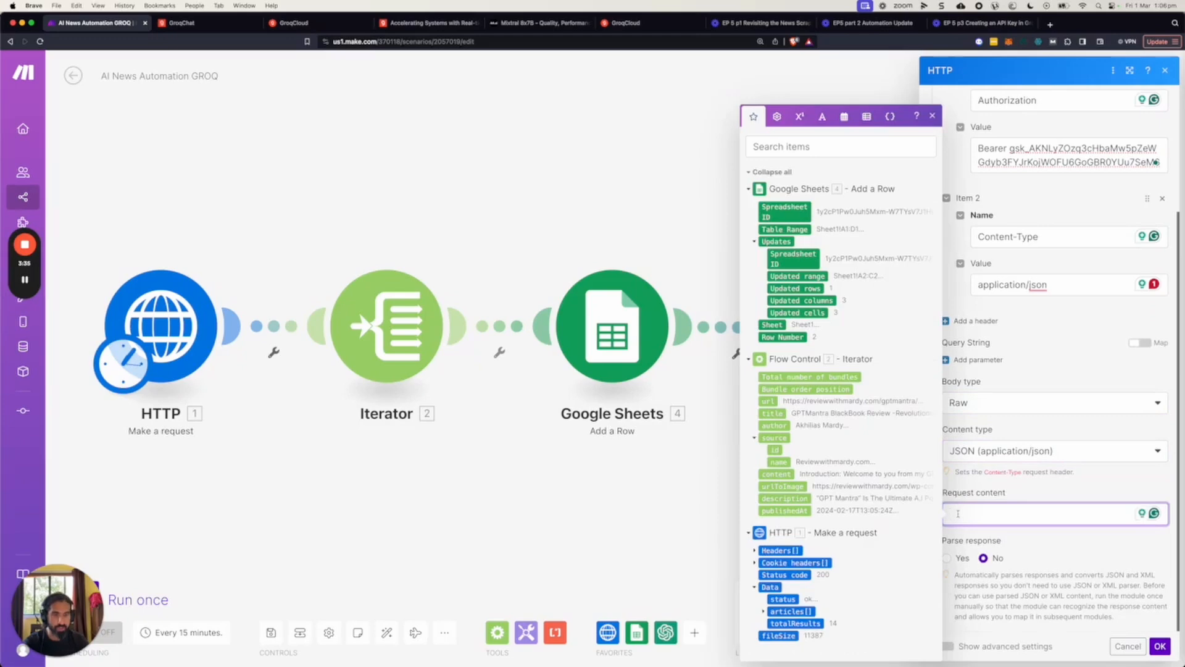
key(super+v)
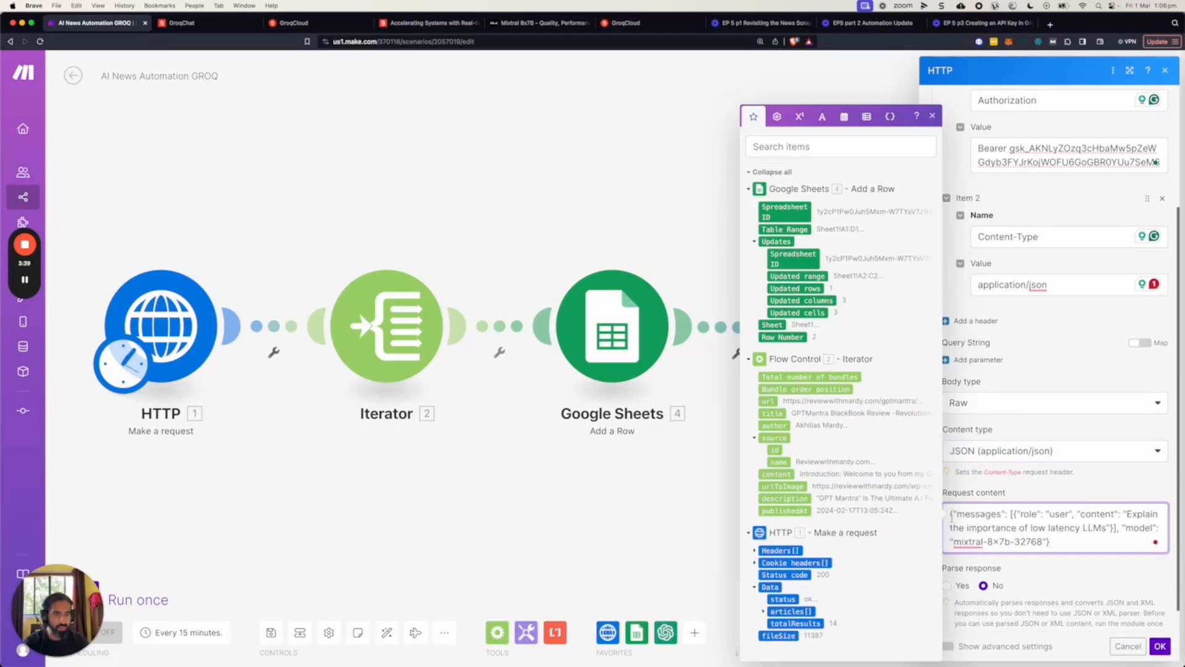
click(1014, 572)
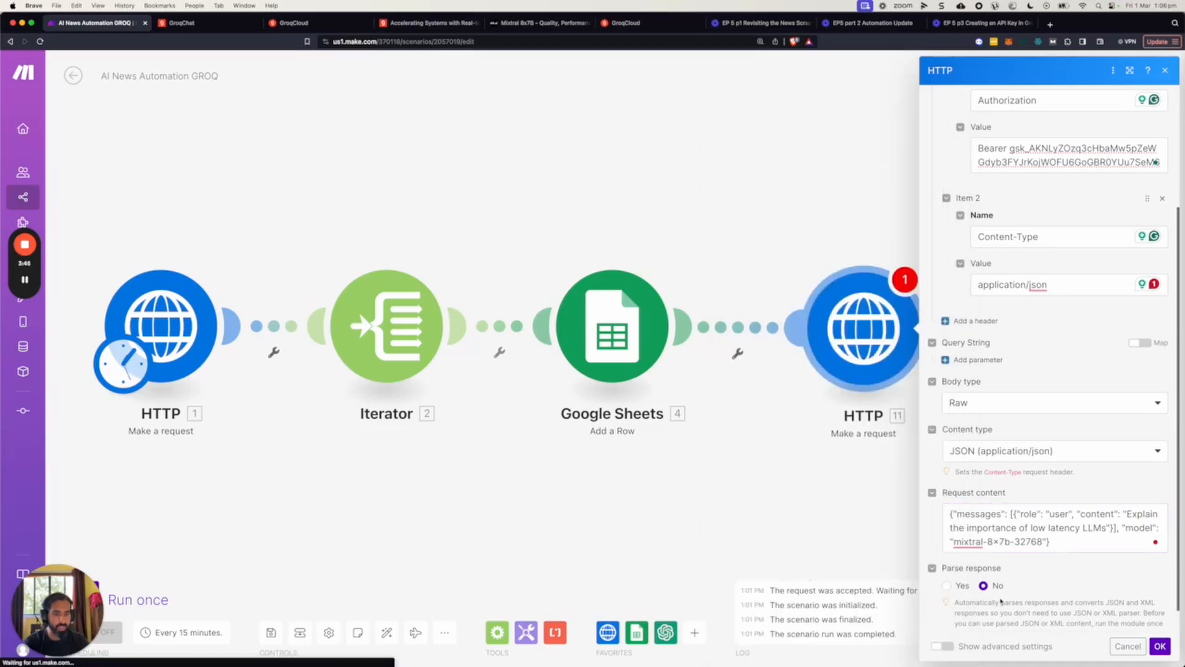
click(1160, 646)
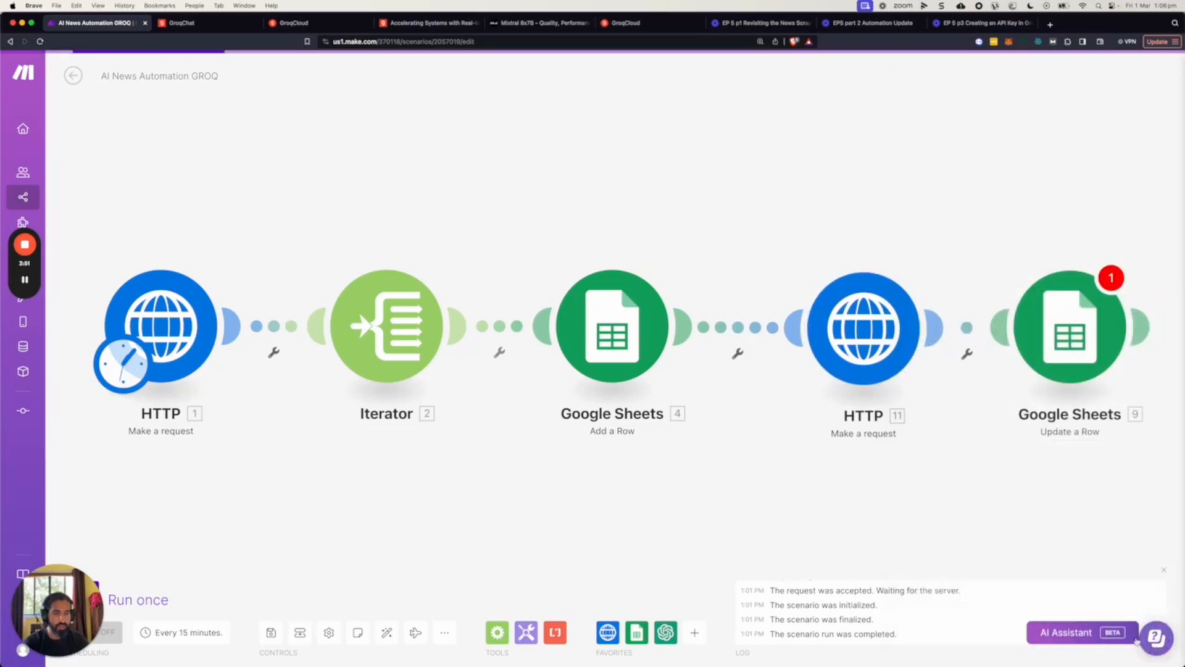
Run only the new Groq HTTP module and open the details of its run.
right_click(870, 339)
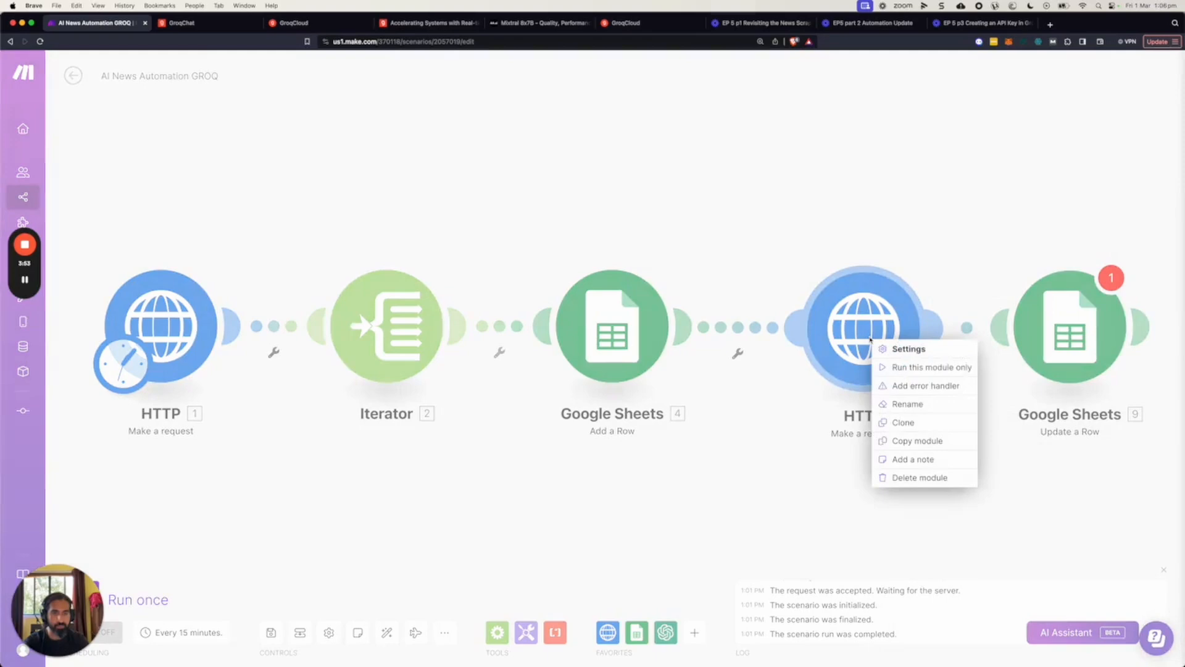
click(913, 367)
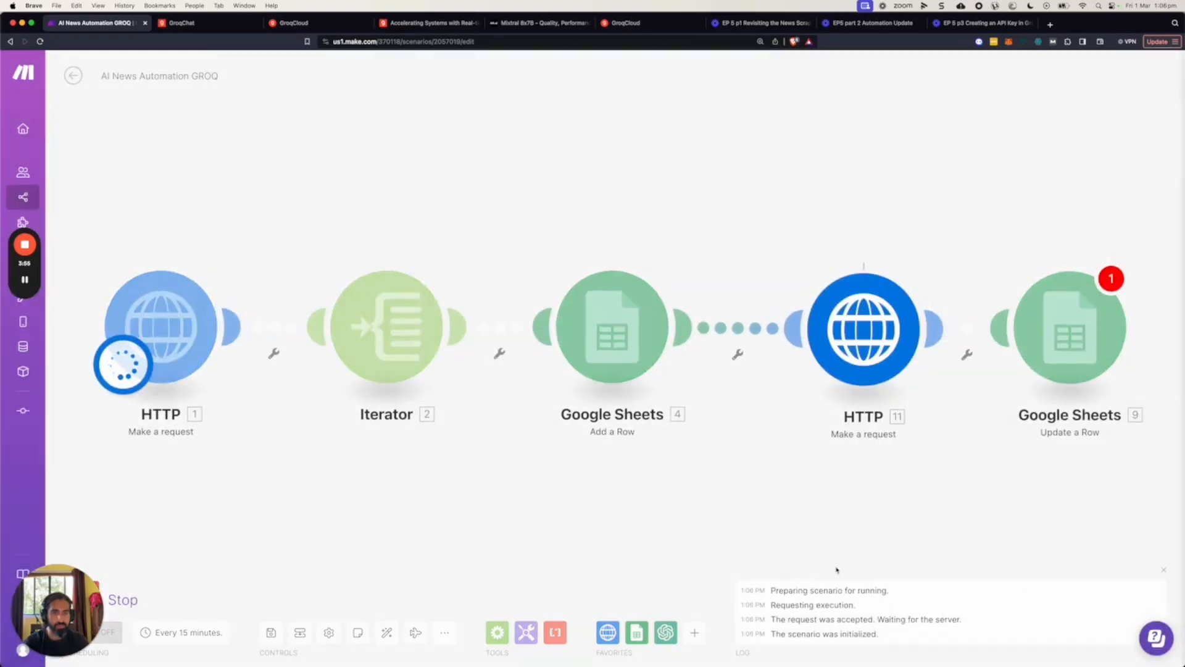
click(932, 269)
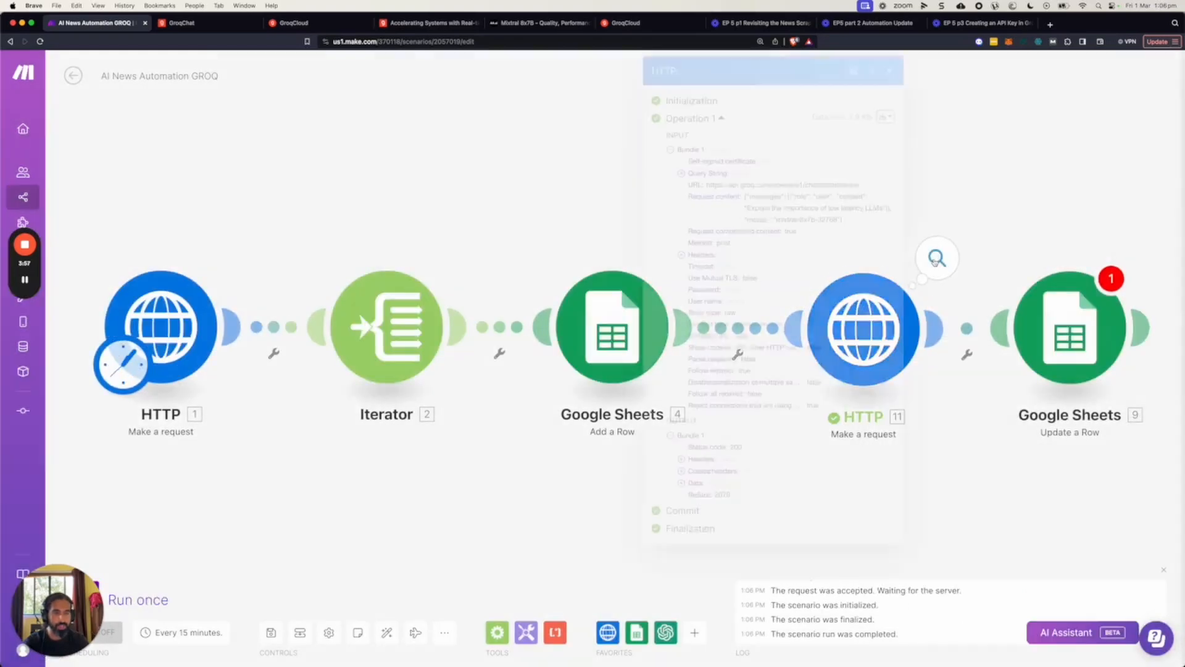
Expand Headers and Data in the run's output bundle and examine the response returned by Groq.
click(681, 459)
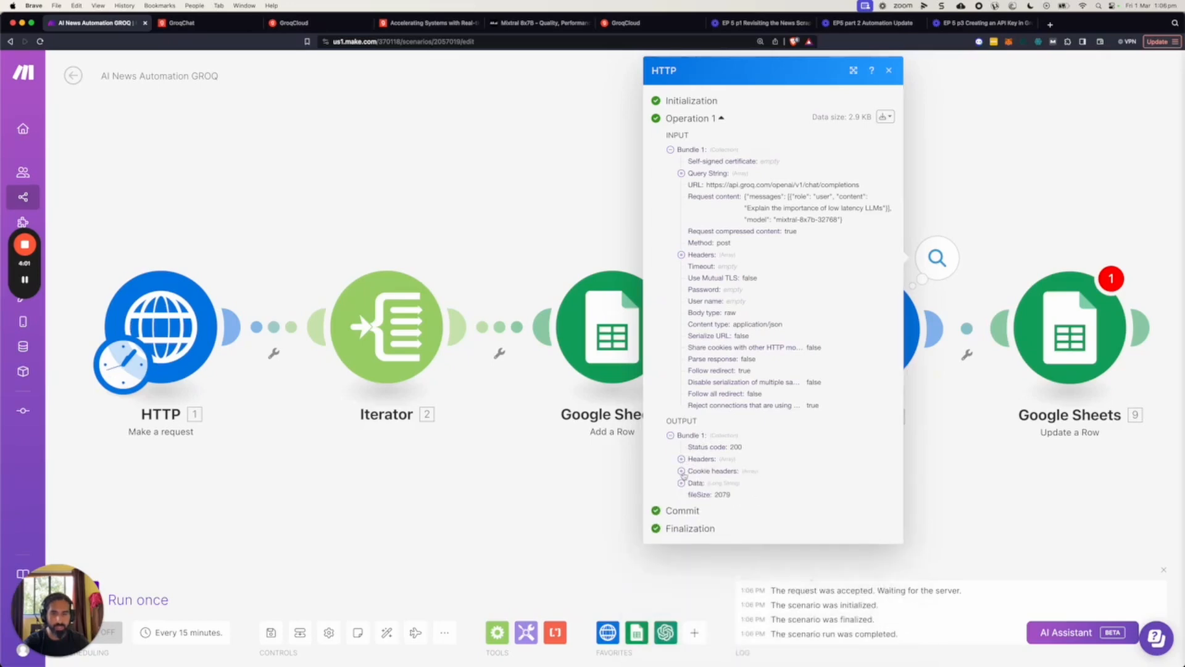
scroll(688, 524, down, 2)
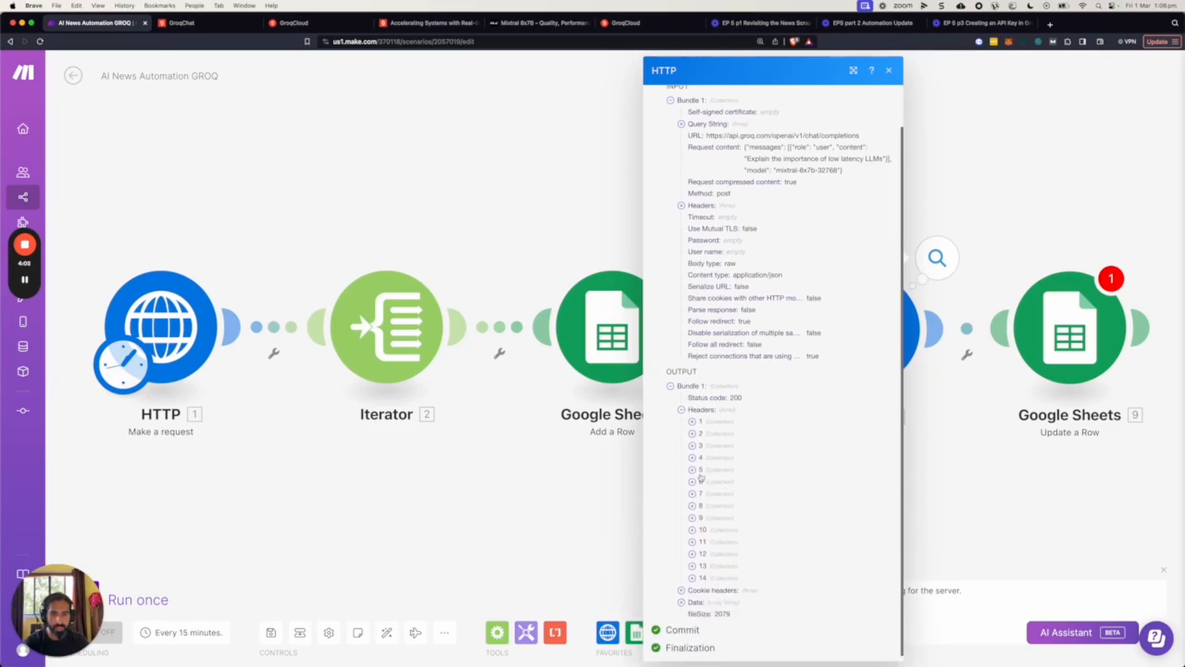
click(695, 600)
scroll(733, 573, down, 5)
scroll(733, 573, down, 3)
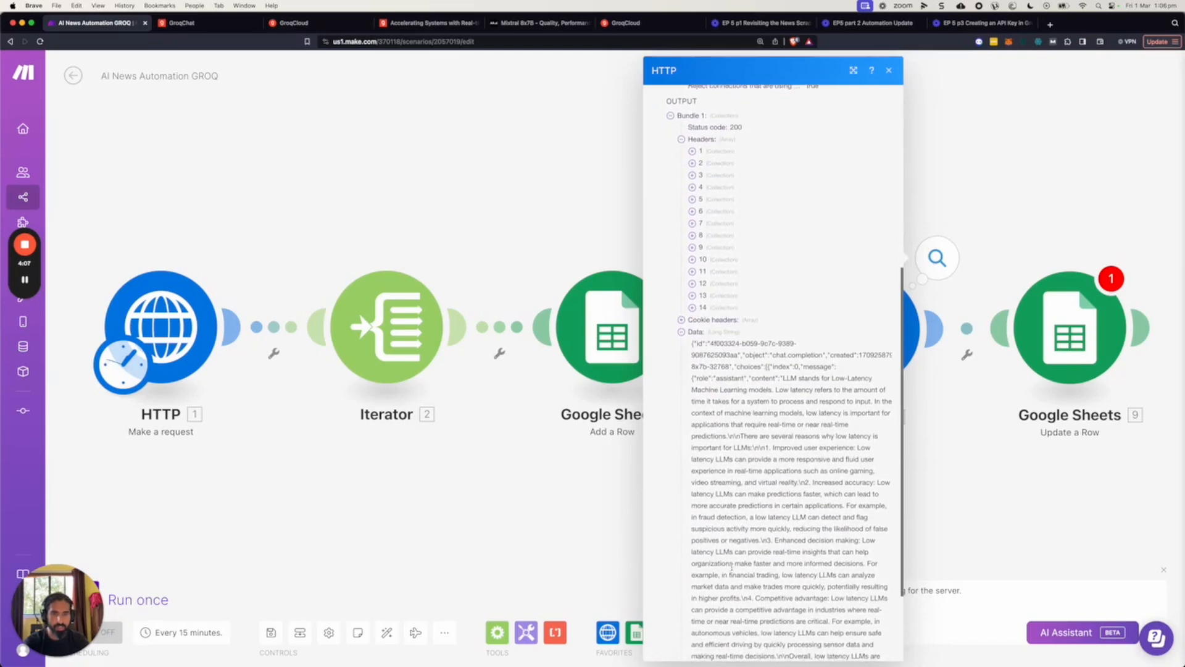
scroll(732, 567, down, 1)
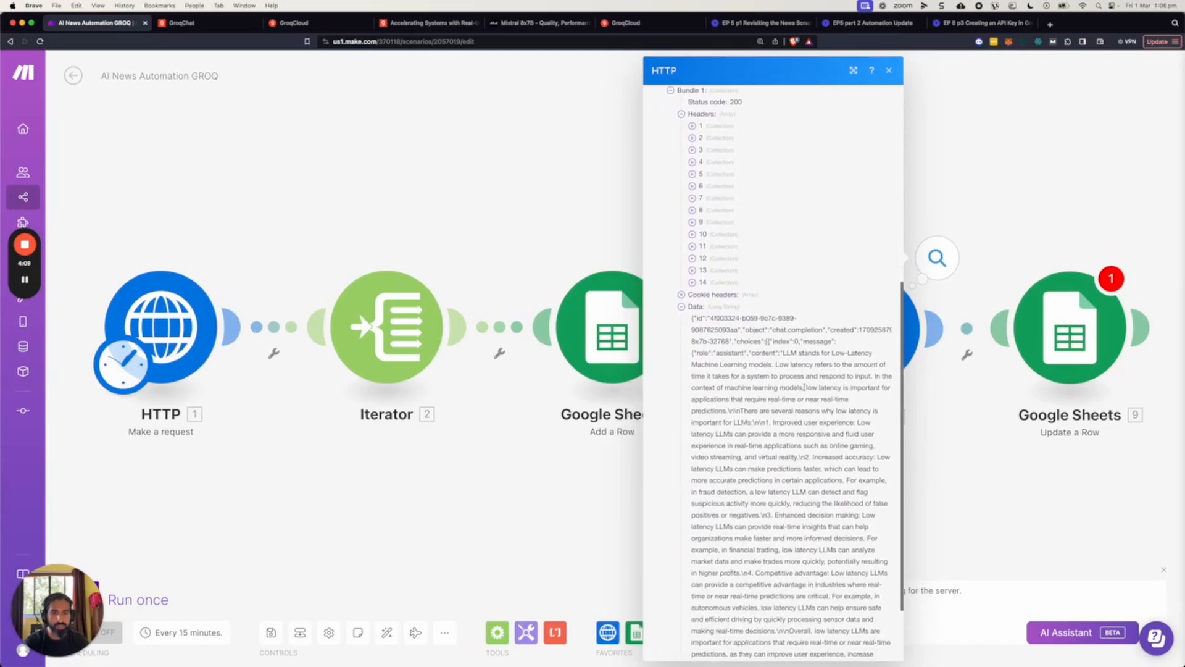
scroll(796, 372, down, 1)
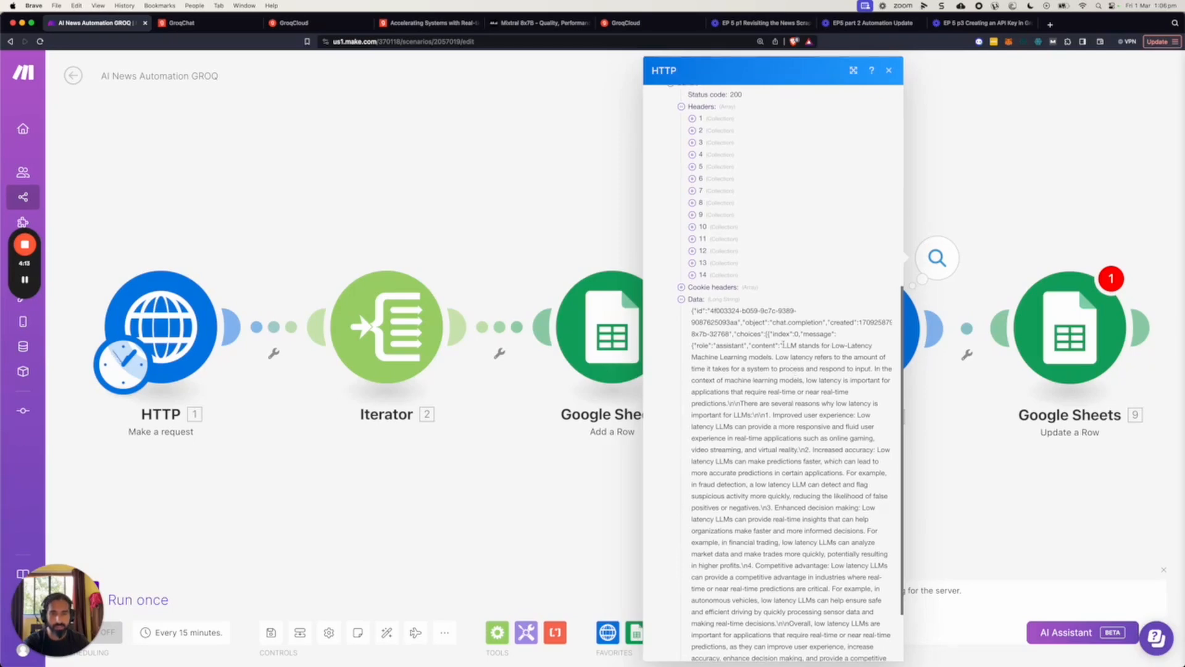
Highlight the assistant's message content and the surrounding JSON string in the output's Data to examine the response structure.
drag(781, 345, 829, 591)
scroll(792, 543, down, 3)
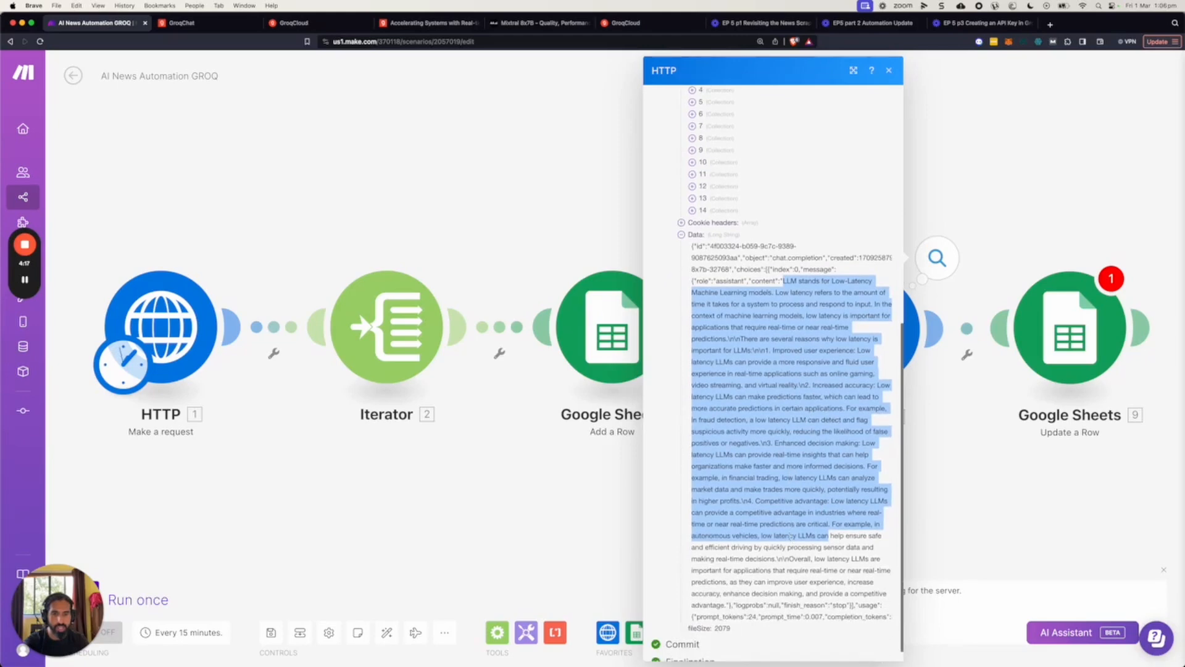
scroll(787, 535, down, 1)
scroll(777, 536, down, 1)
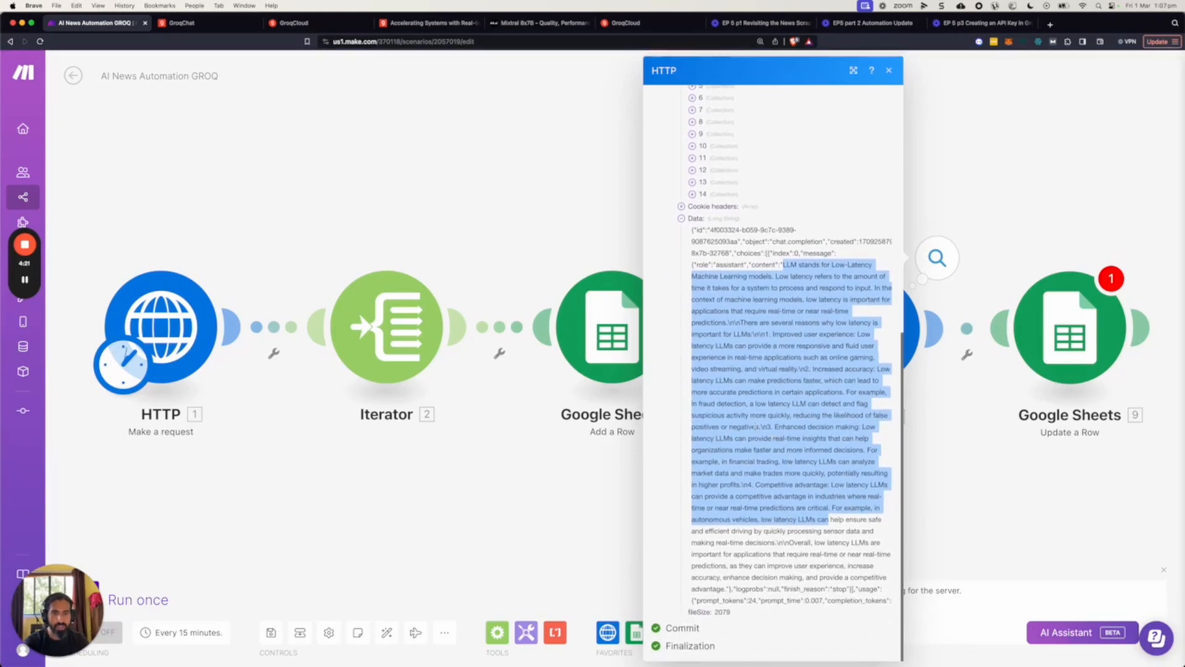
click(705, 254)
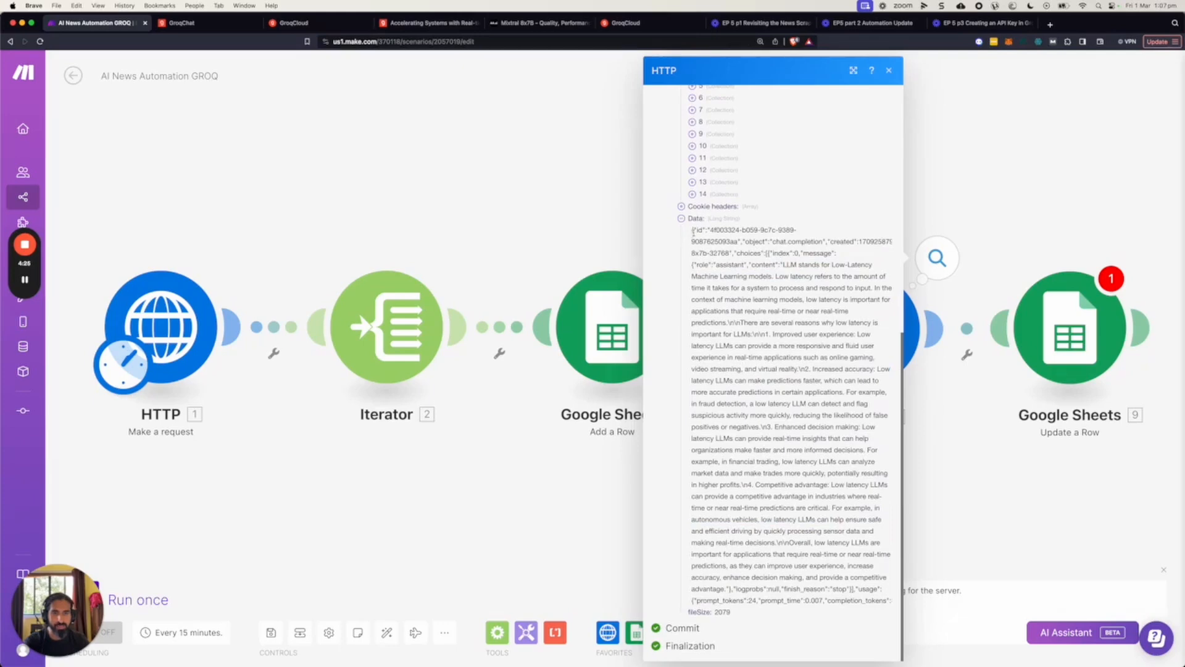
drag(692, 231, 772, 600)
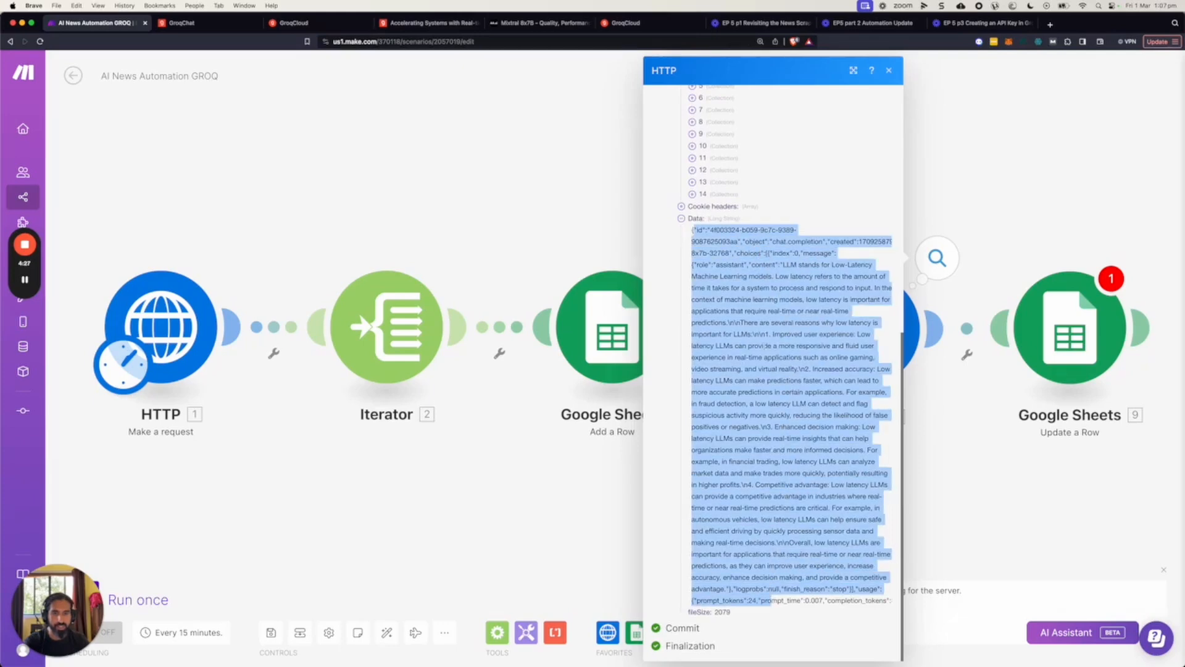
Set Parse response to Yes in the Groq HTTP module and save the module's settings.
click(944, 386)
click(862, 331)
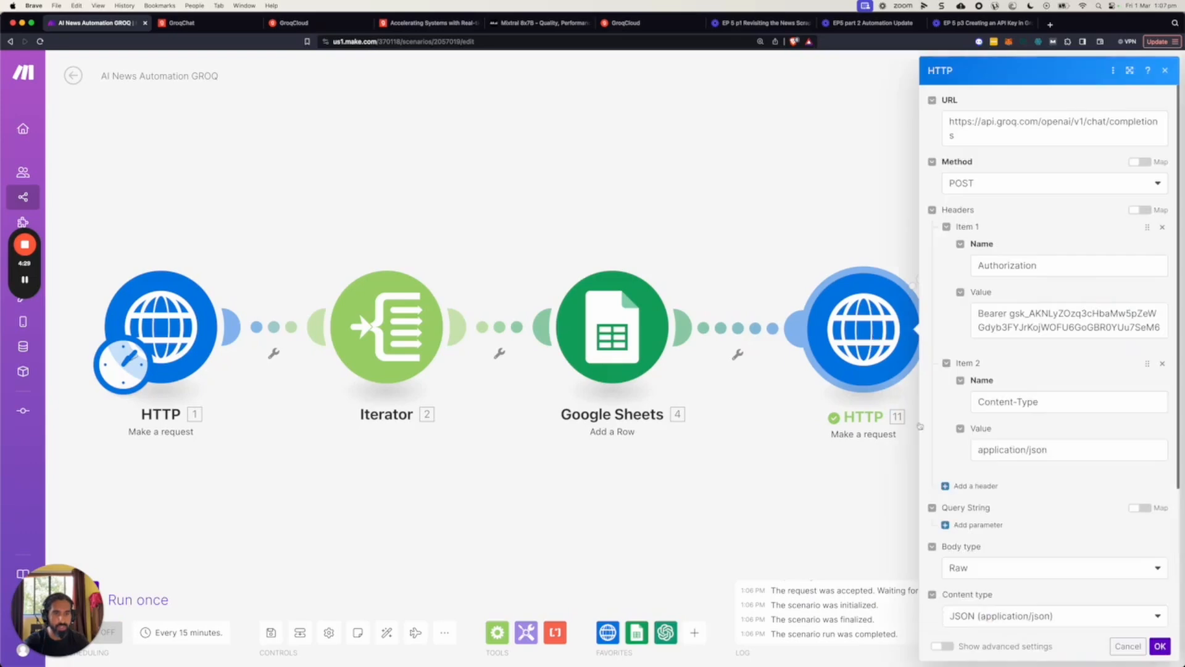
scroll(990, 551, down, 1)
click(947, 564)
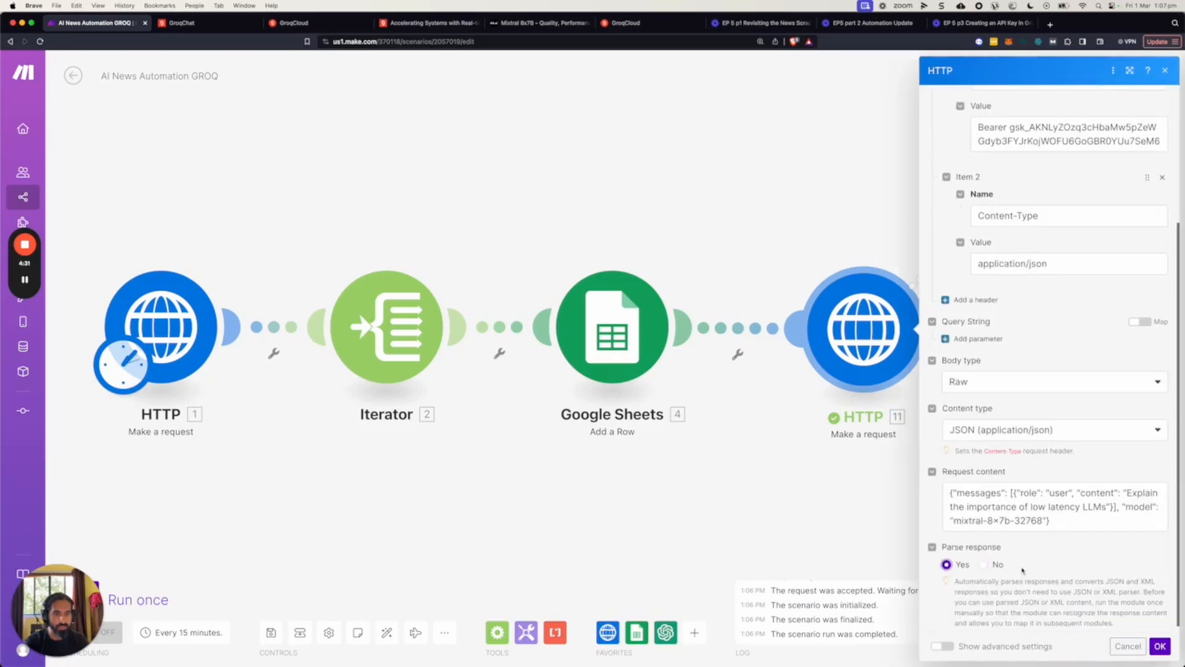
click(1160, 646)
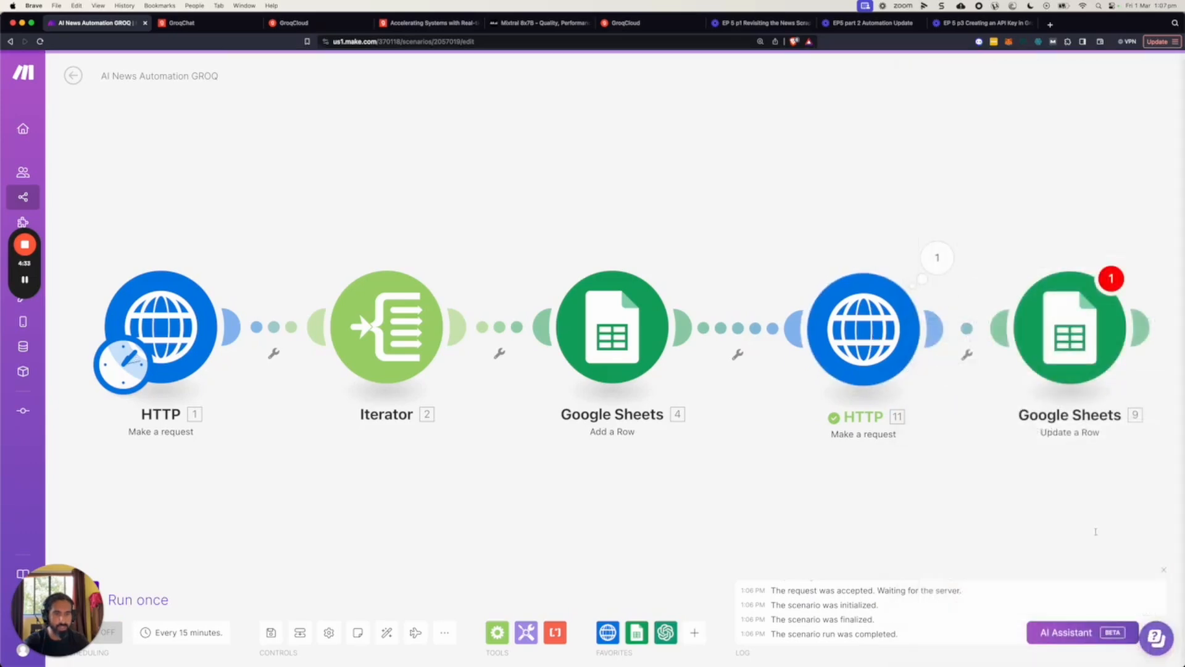
Run only the Groq HTTP module again and open the details of the new run.
right_click(882, 319)
click(910, 347)
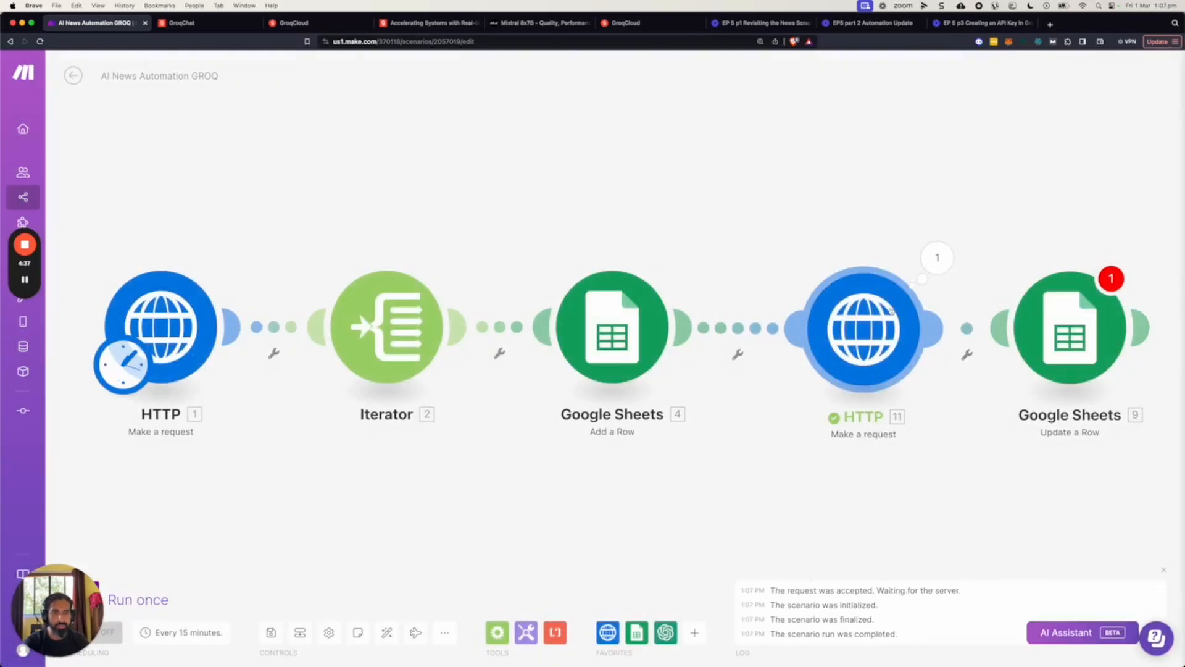
click(937, 257)
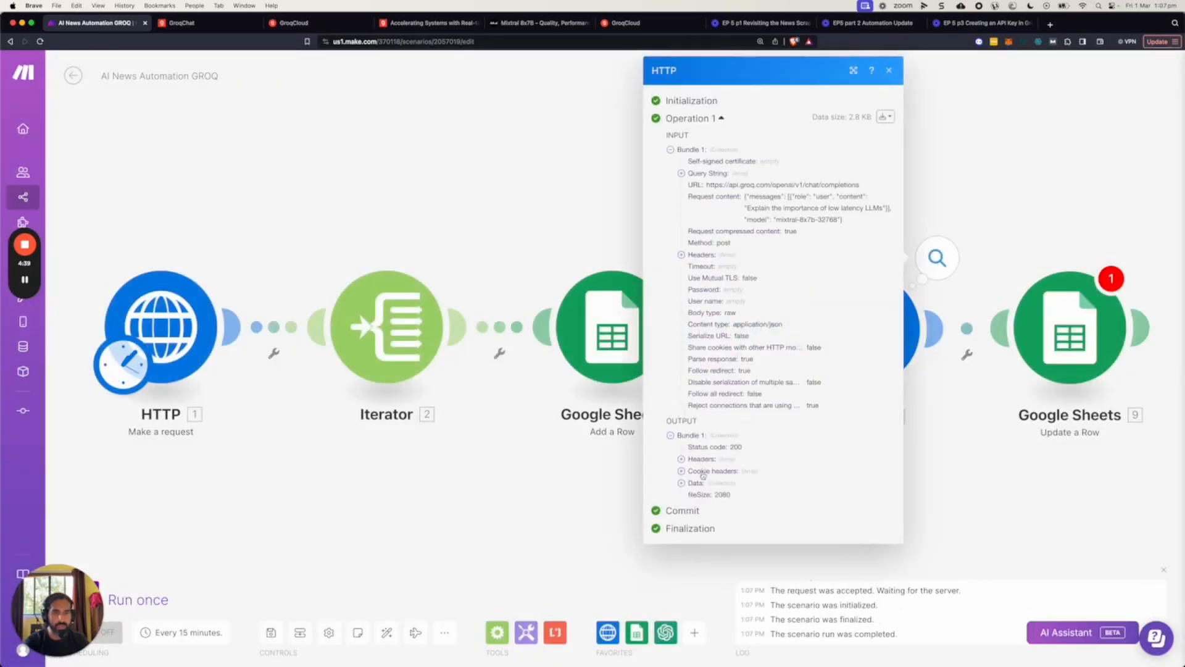
Expand the output's Data, including usage, choices and the first choice's message, to examine the parsed Groq response.
click(682, 483)
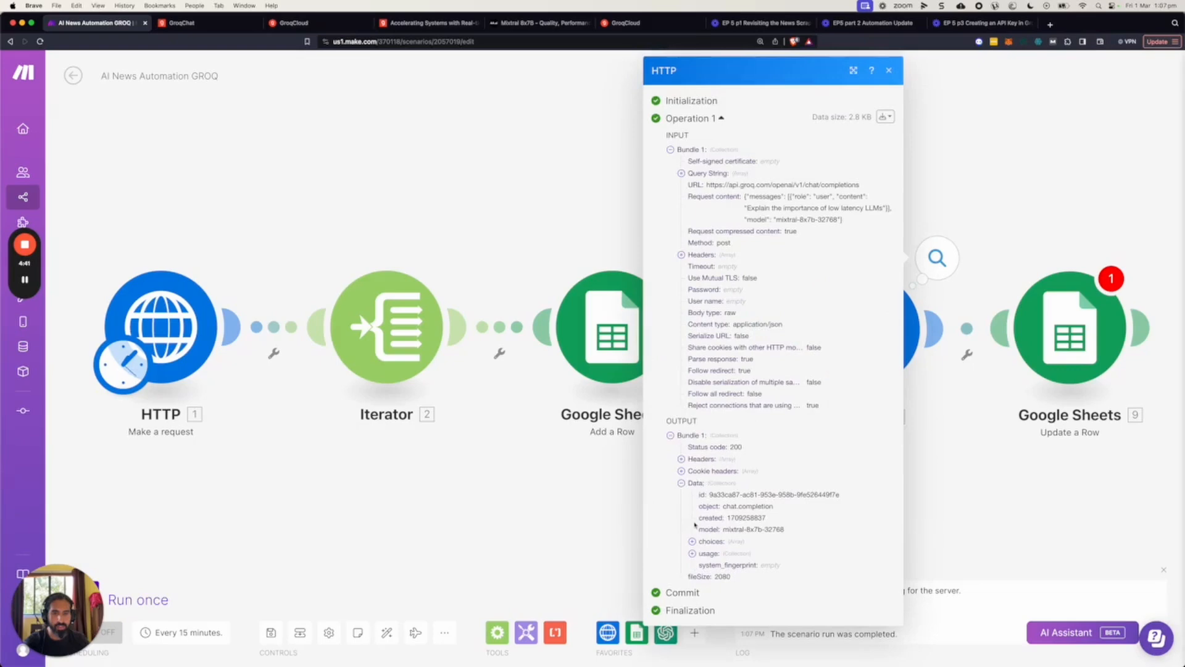
click(692, 555)
scroll(695, 544, down, 1)
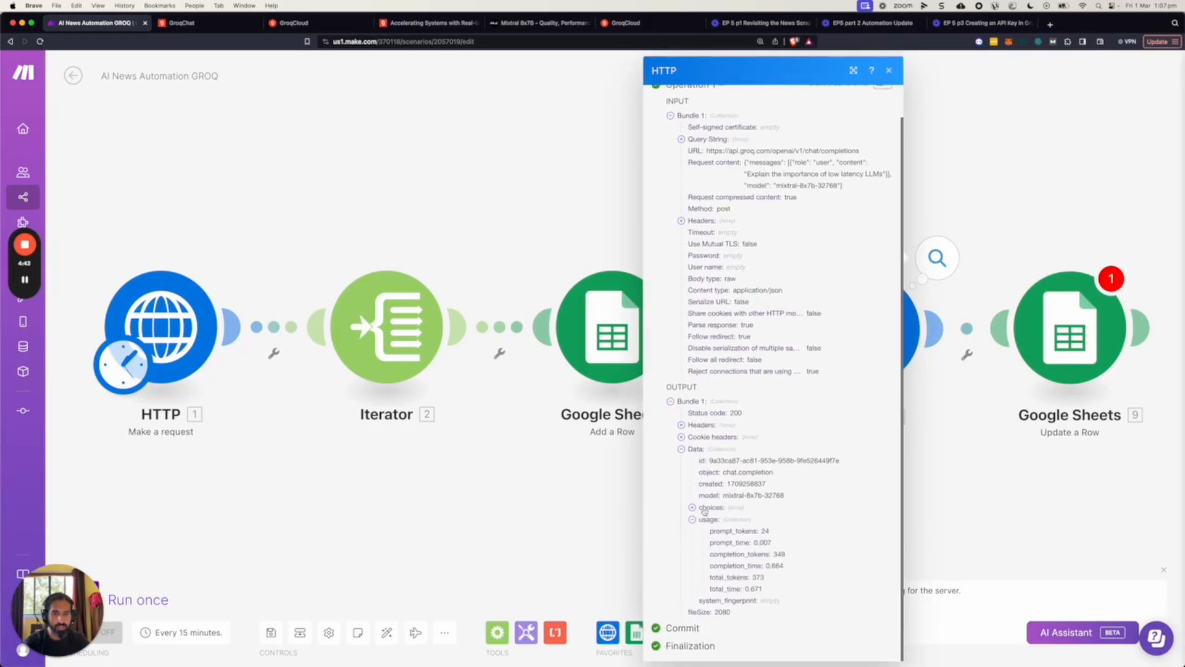
click(702, 511)
click(703, 518)
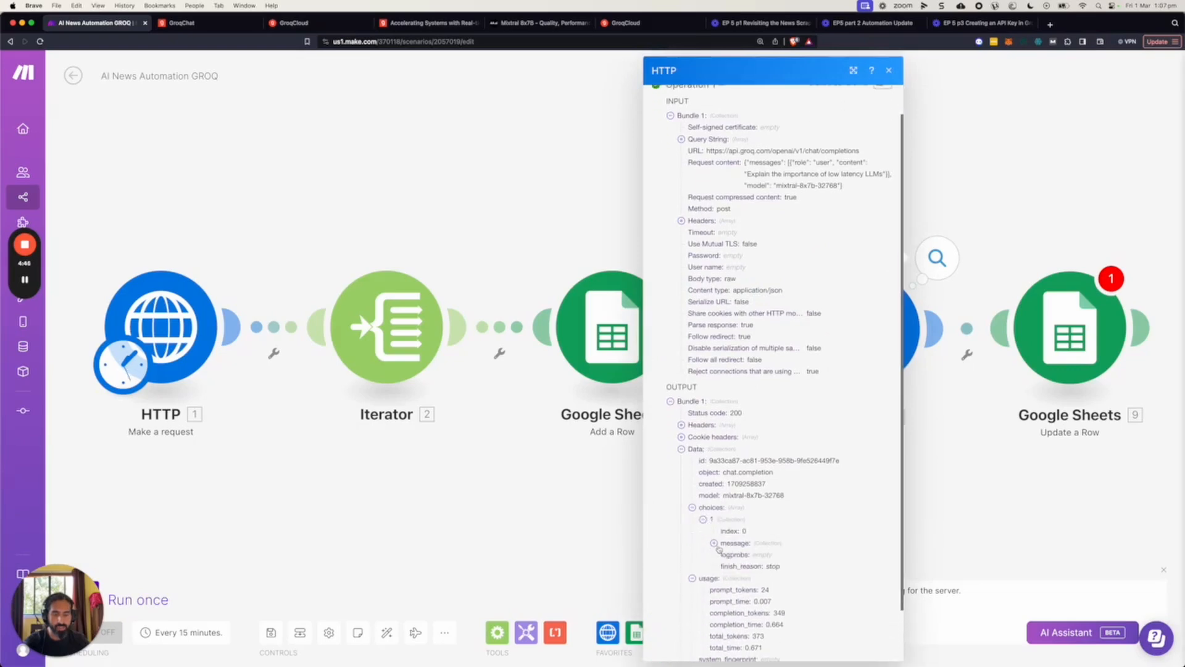
click(715, 542)
scroll(755, 542, down, 1)
click(741, 555)
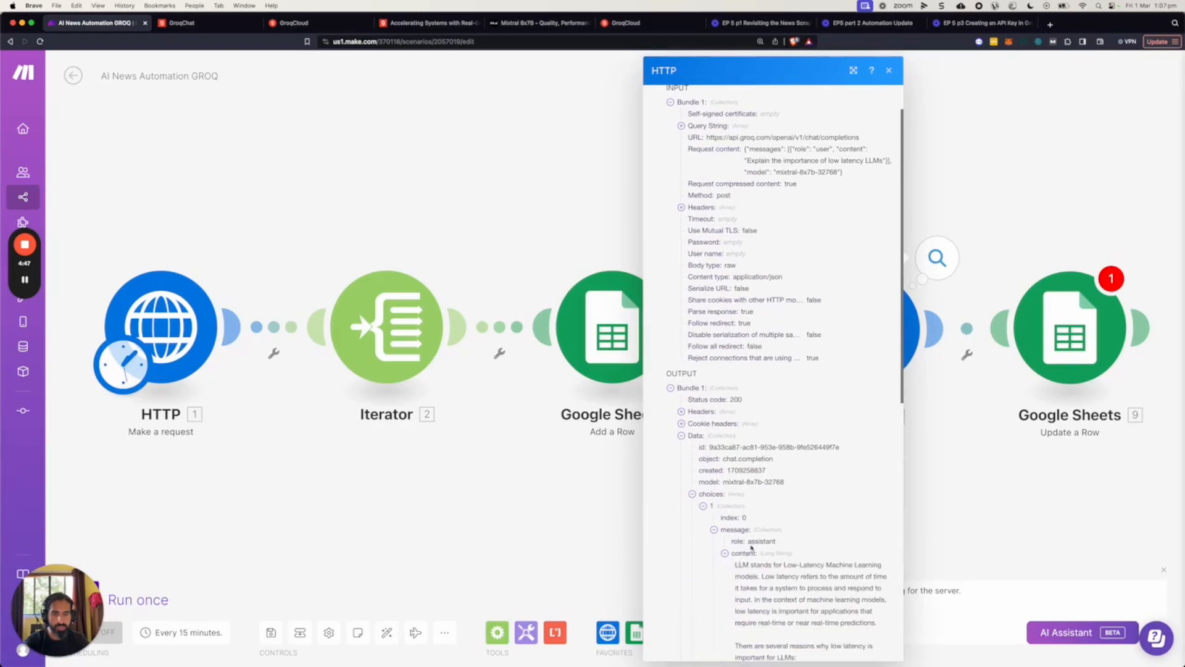
Read through the assistant's message content in the parsed output, highlight its opening paragraphs, and close the run details.
scroll(753, 541, down, 2)
scroll(753, 540, down, 3)
drag(736, 422, 812, 526)
scroll(812, 526, down, 2)
scroll(813, 527, down, 7)
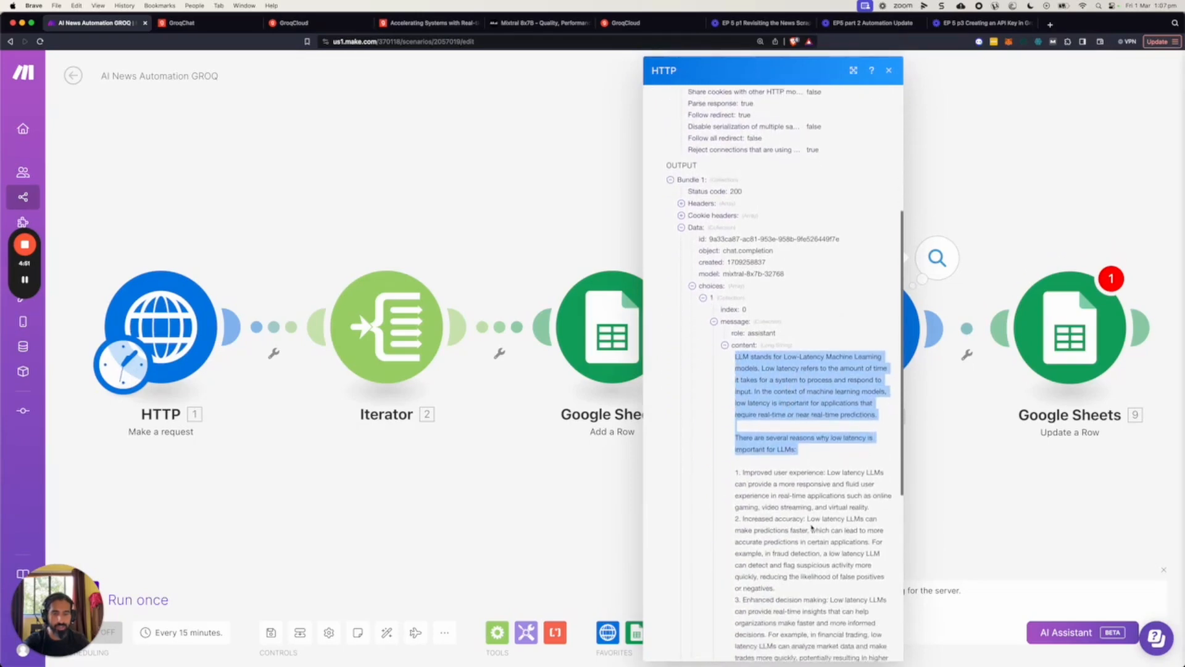
scroll(806, 518, down, 2)
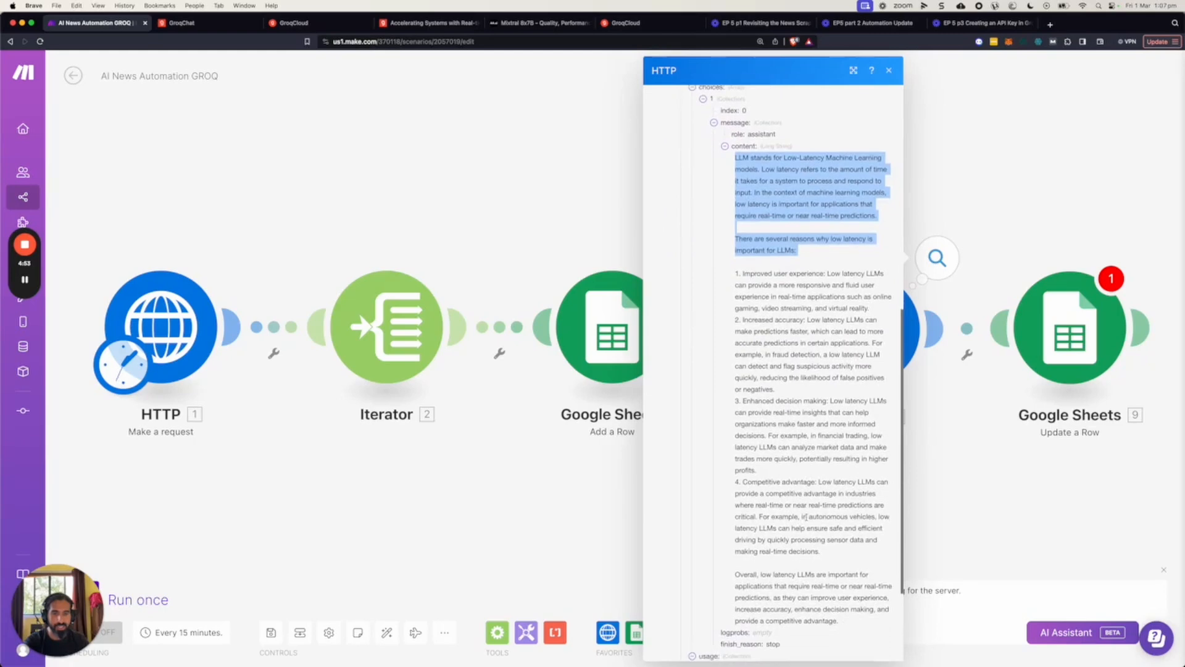
scroll(781, 401, up, 10)
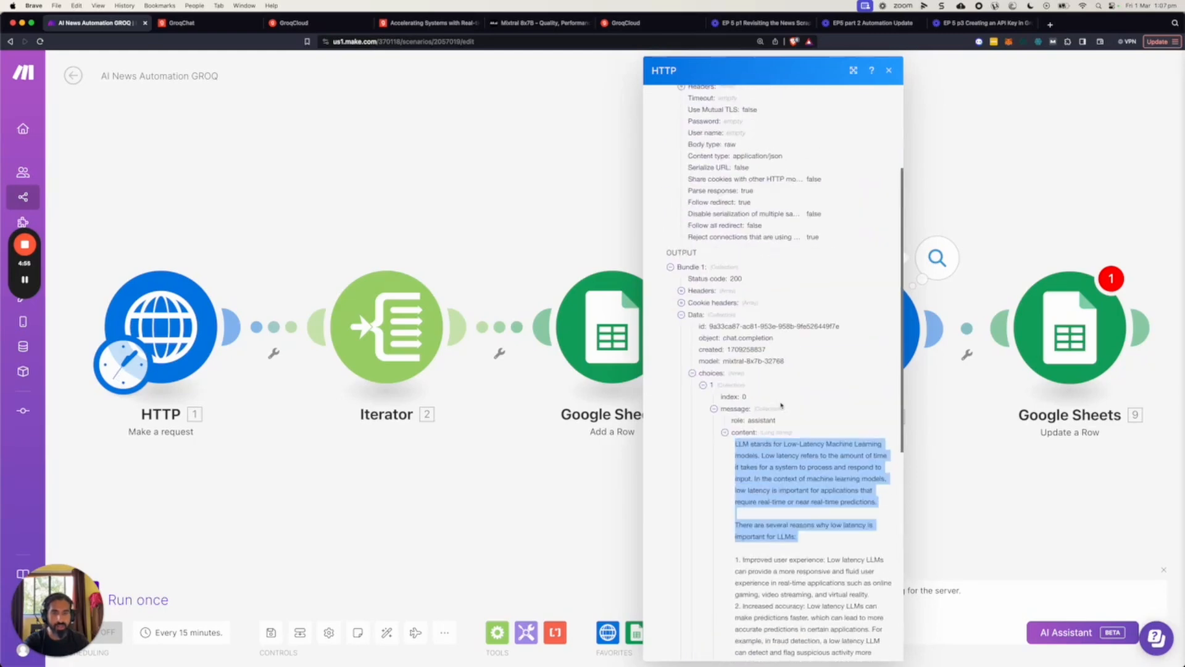
click(932, 418)
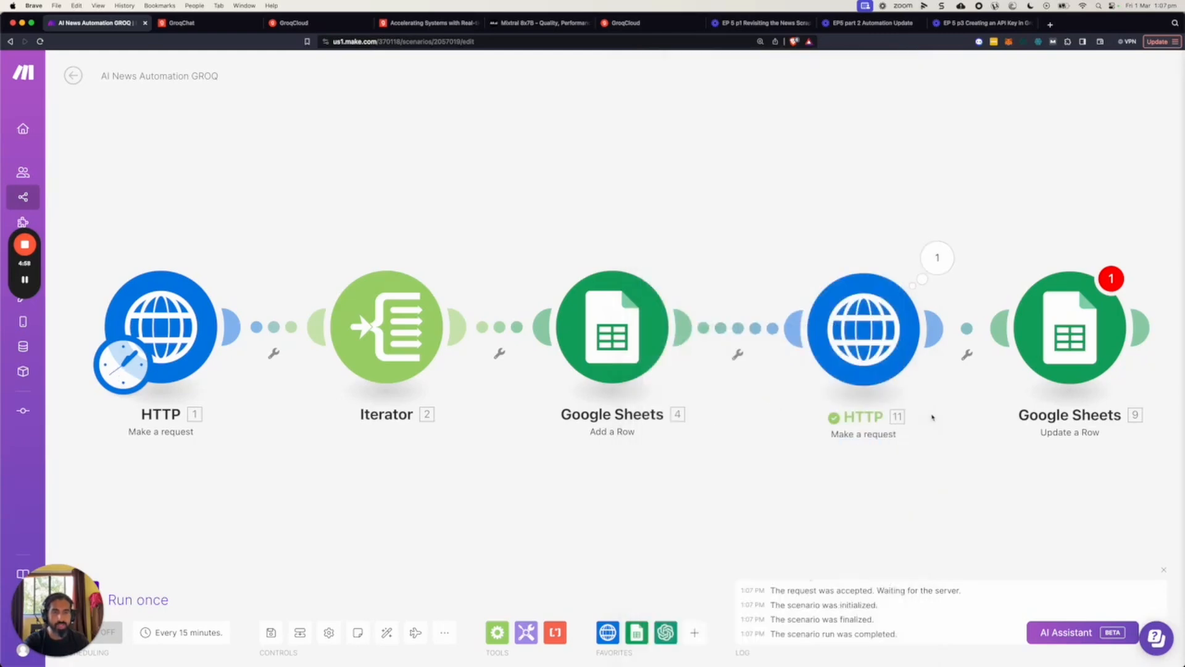
Reopen the Groq HTTP module and review its URL, headers, body type and request content.
click(887, 343)
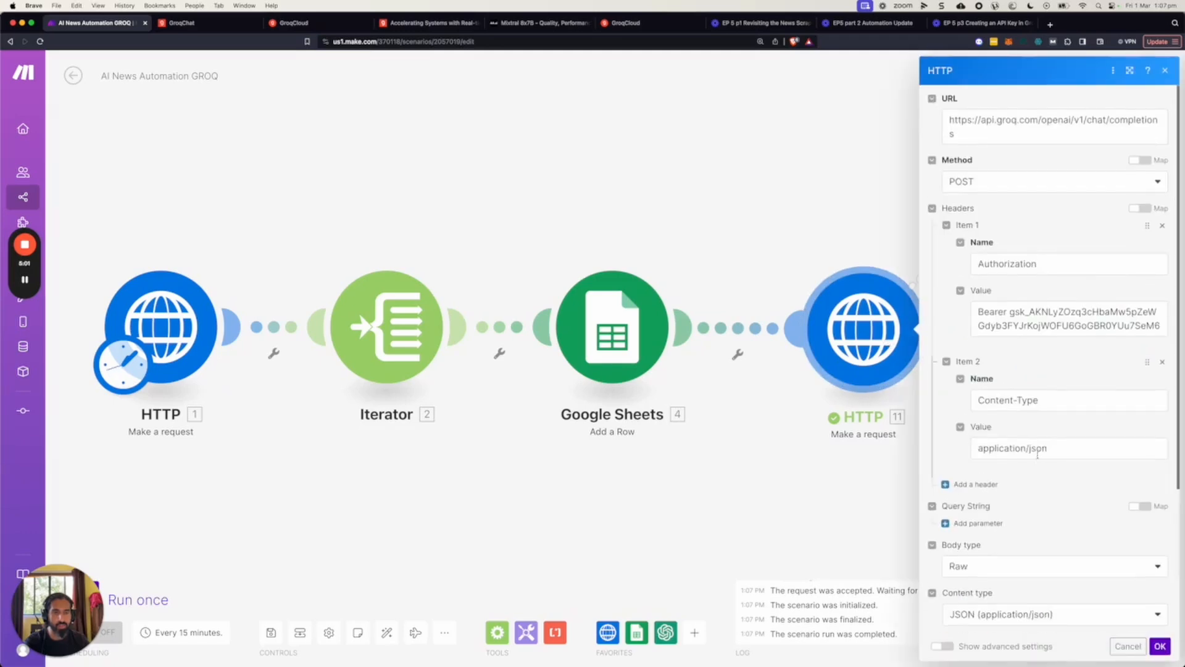
scroll(1036, 458, down, 1)
scroll(1037, 458, down, 2)
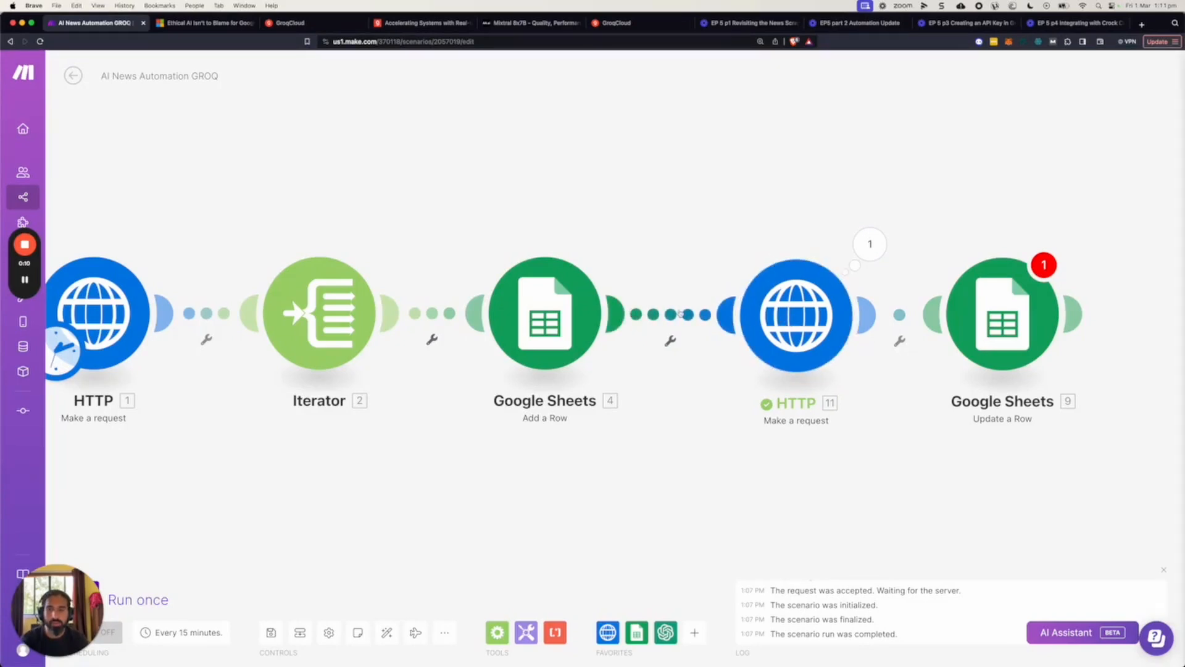
click(795, 319)
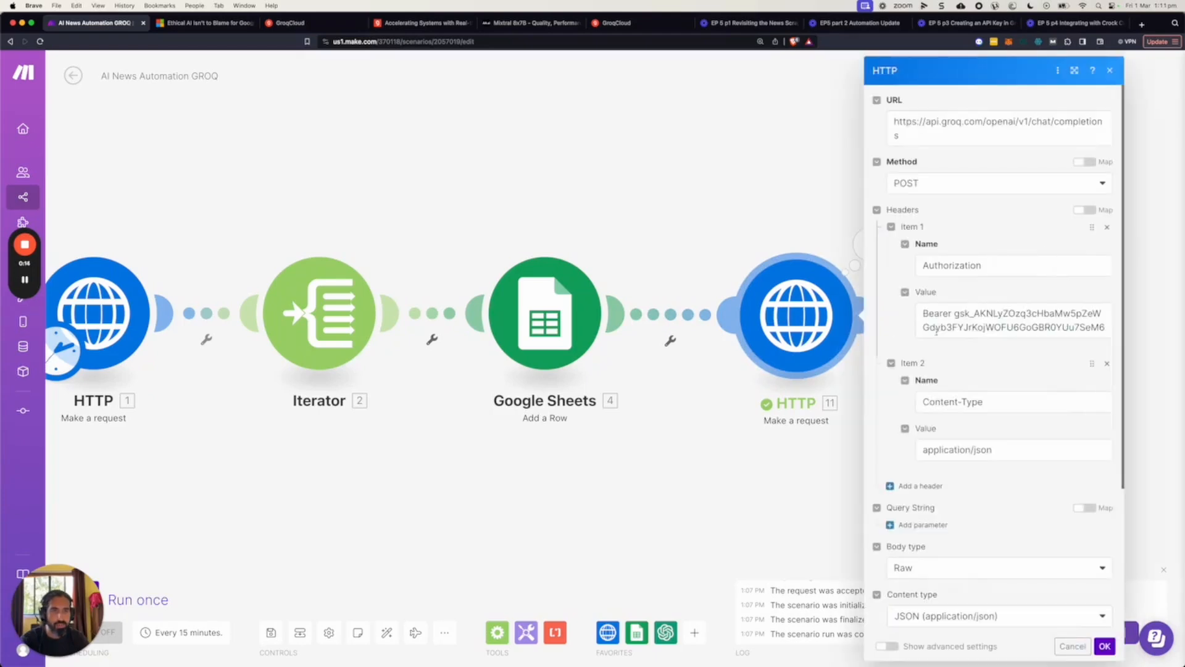
scroll(1016, 401, down, 5)
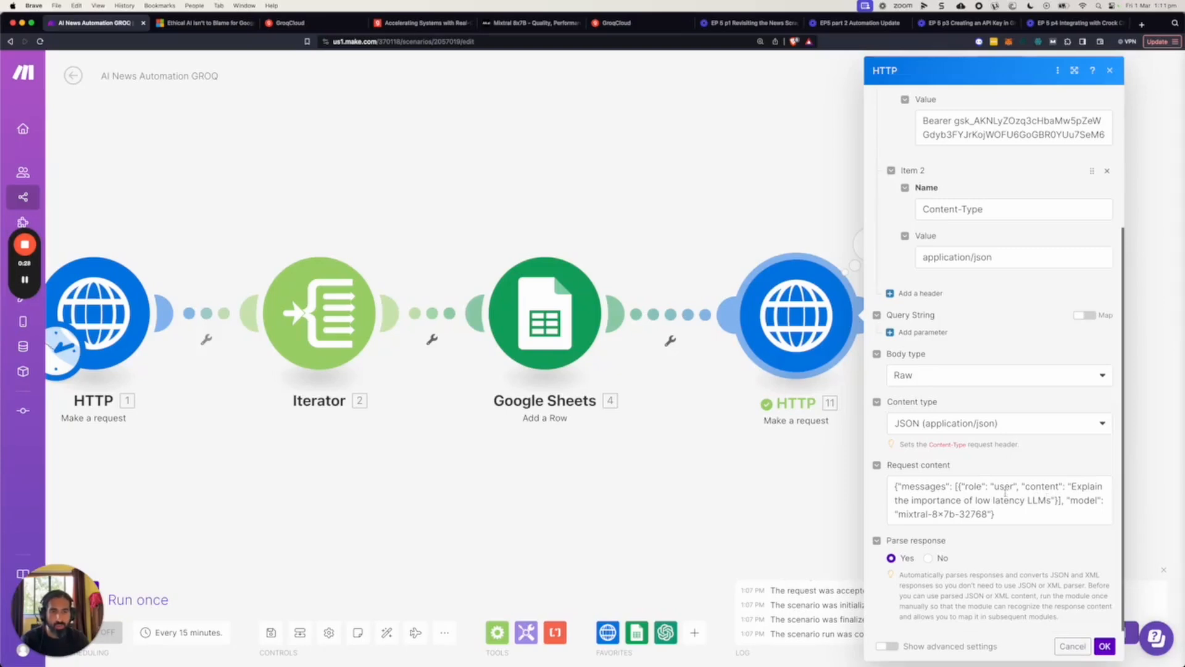
Replace the request content with the prepared mixtral-8x7b-32768 JSON prompting a snarky LinkedIn post of maximum 500 characters from the Iterator's url.
click(891, 647)
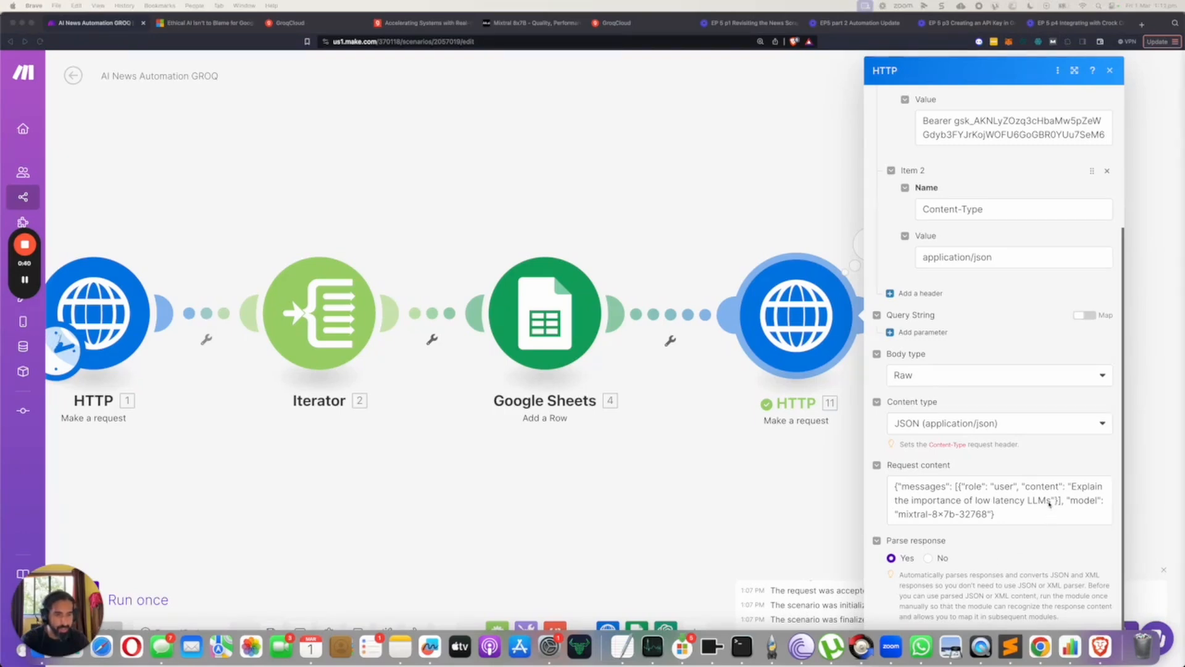
click(1071, 487)
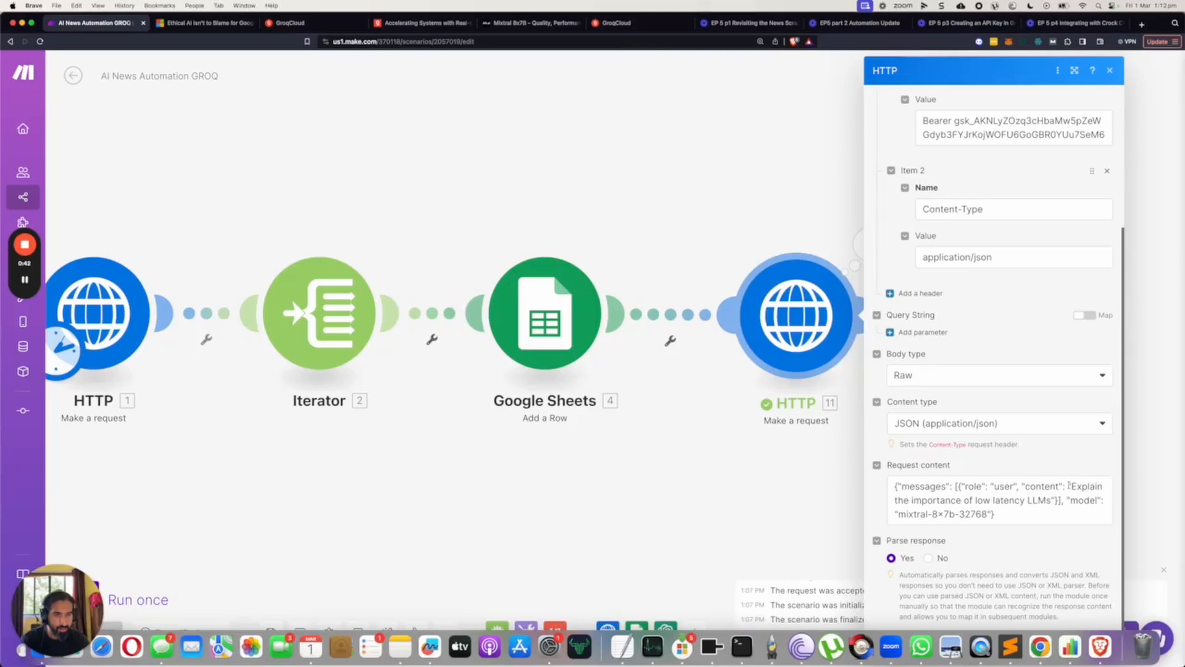
click(1068, 486)
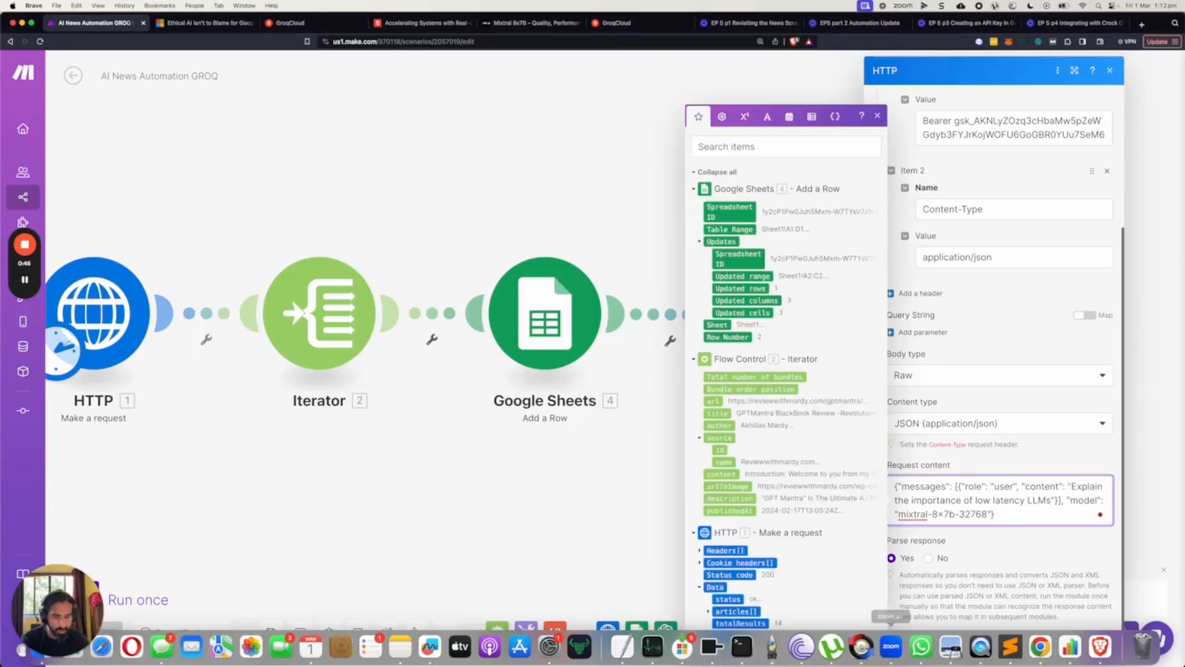
key(super+Tab)
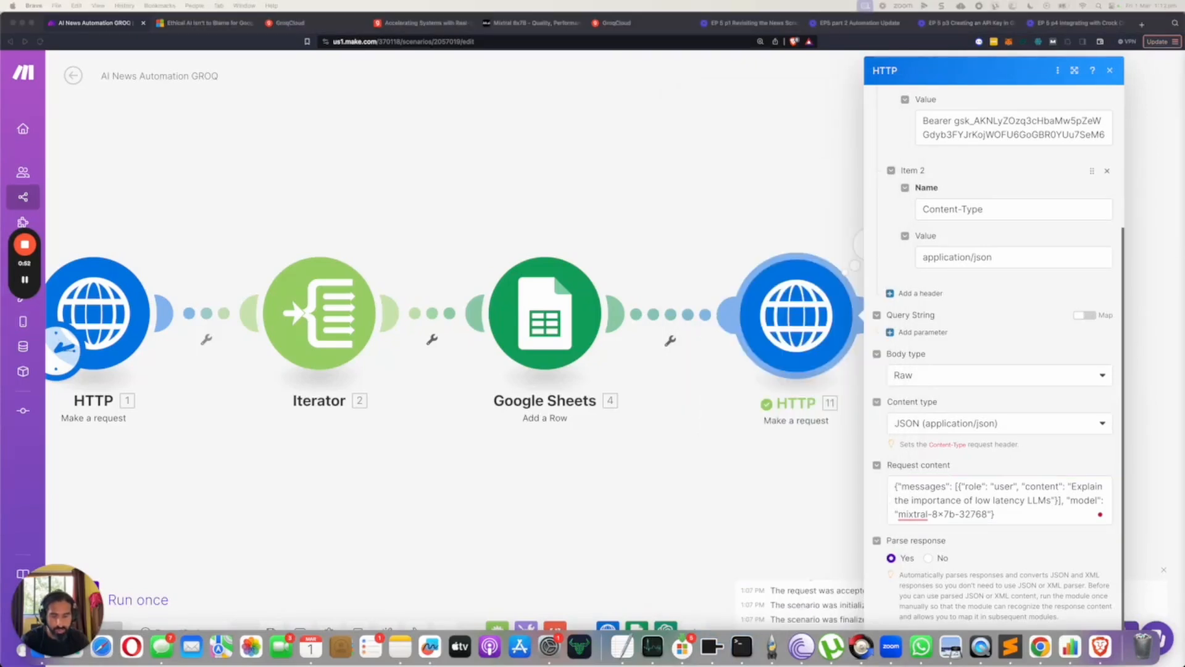
click(1074, 502)
click(1014, 516)
key(ctrl+a)
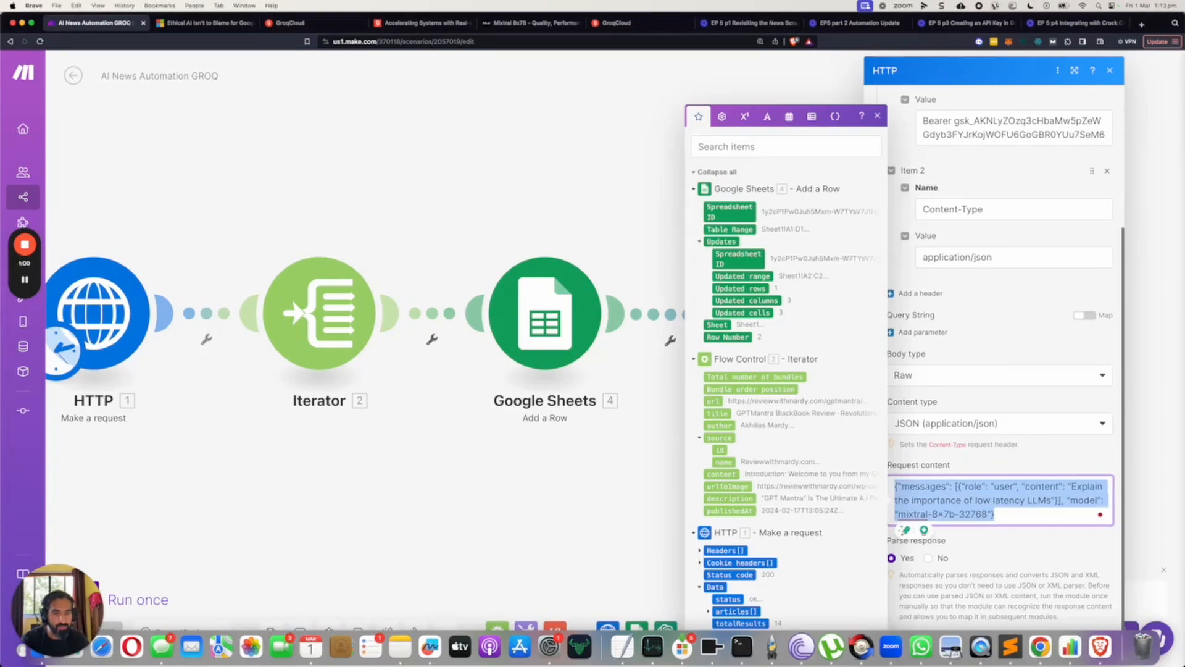
text({"messages": [{"role": "user", "content": "You are an AI Automation educator. Using the following news URL below, create a linkedin post giving a prediction or general commentary on the news. Use a snarky, casual tone. Make it a detailed well-thought-out post. News summary - {{2.url}} Constraints: Maximum 500 characters. "}], "model": "mixtral-8x7b-32768"})
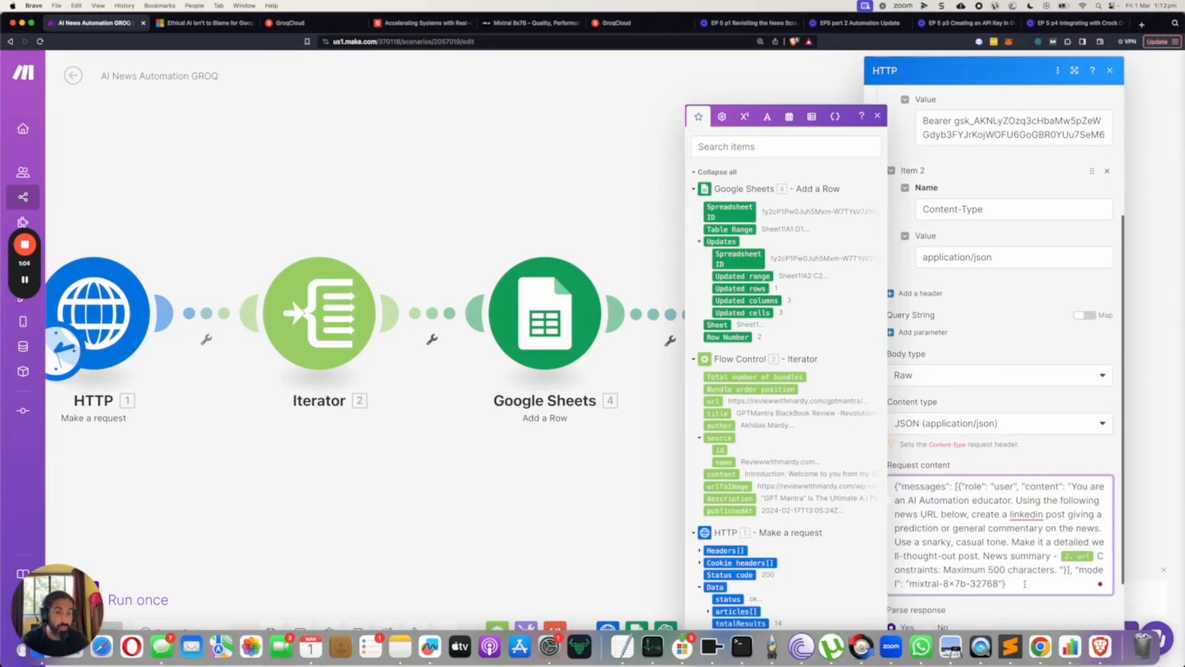
Try inserting a blank line before "Use a snarky, casual tone" in the prompt and highlight the request text.
scroll(1025, 583, down, 2)
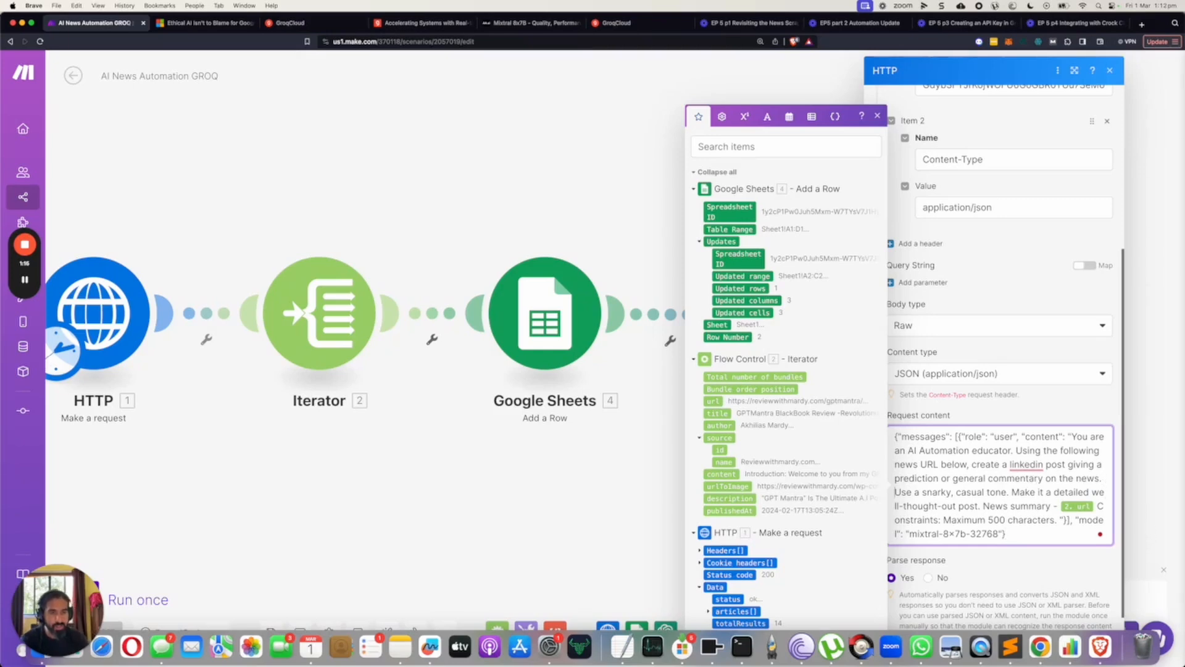
click(894, 492)
key(Return)
key(Return)
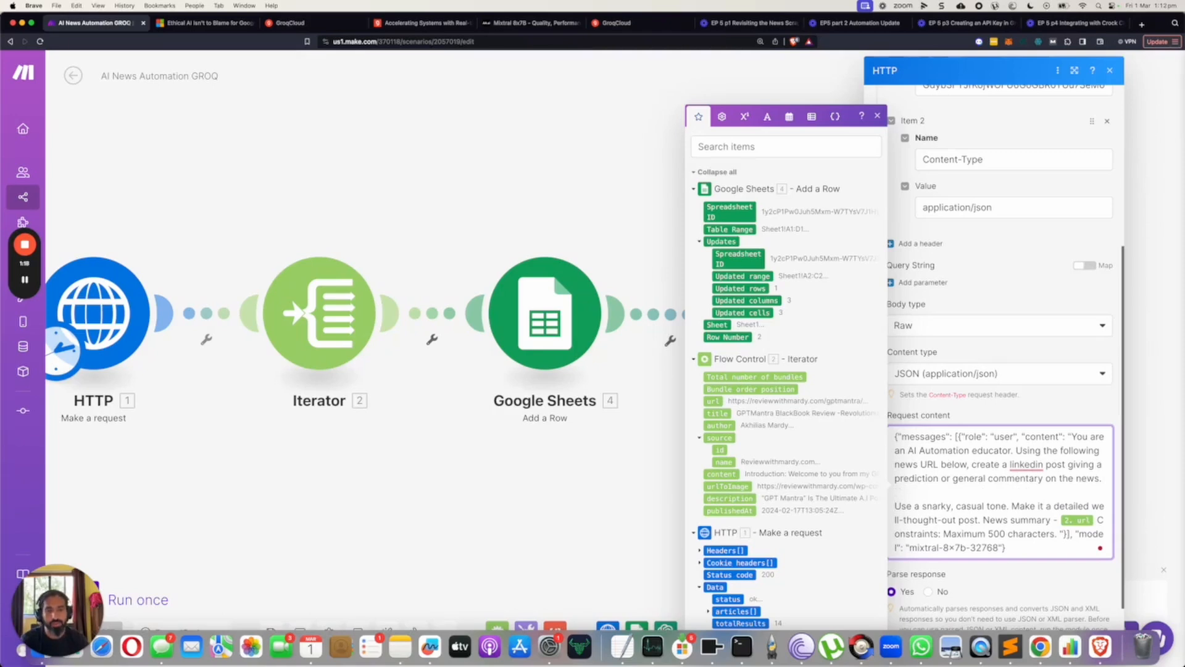
key(BackSpace)
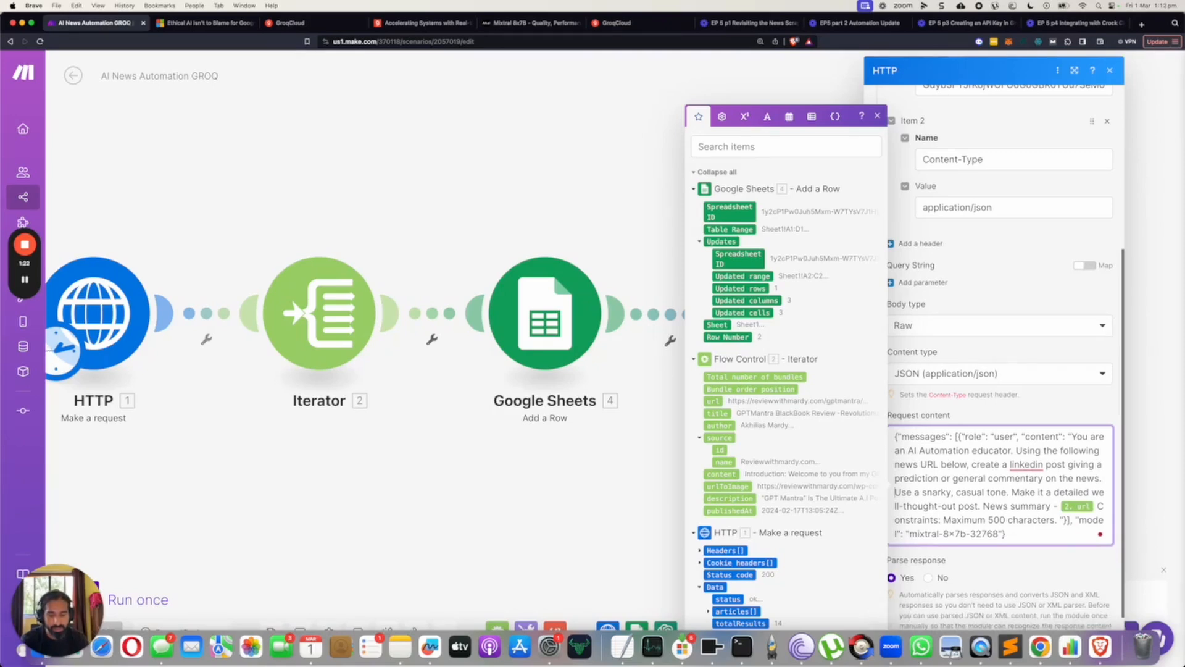
drag(1019, 529, 889, 437)
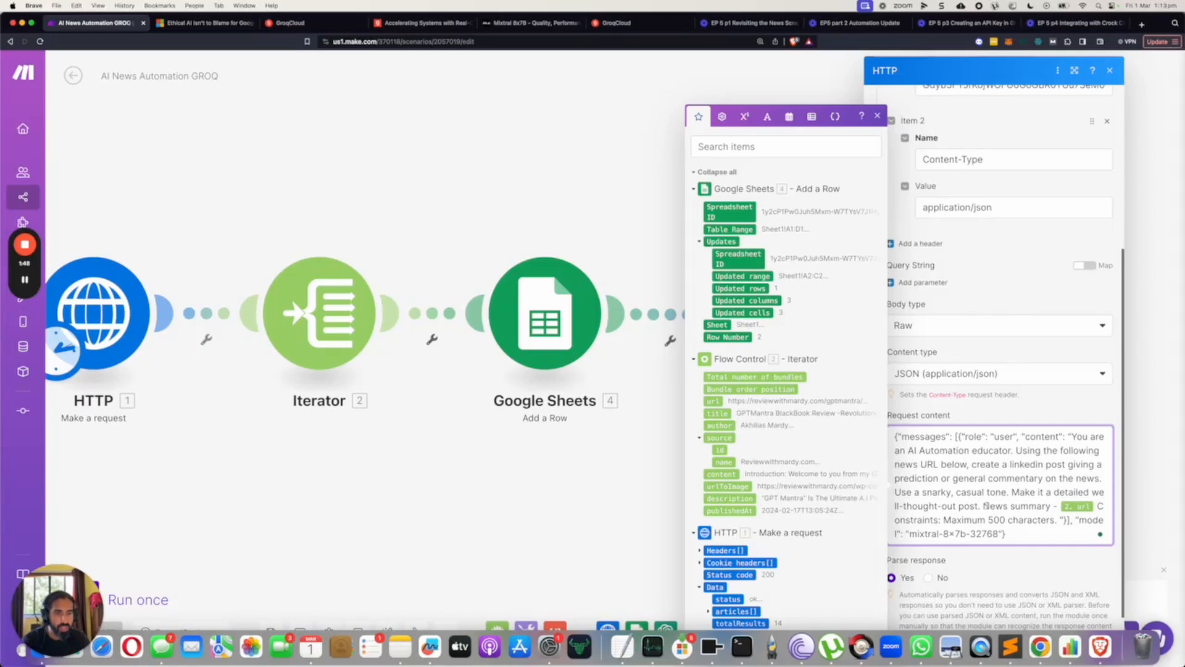
Remove the url variable after "News summary -" in the prompt and map the Iterator's url there again.
click(1096, 506)
key(BackSpace)
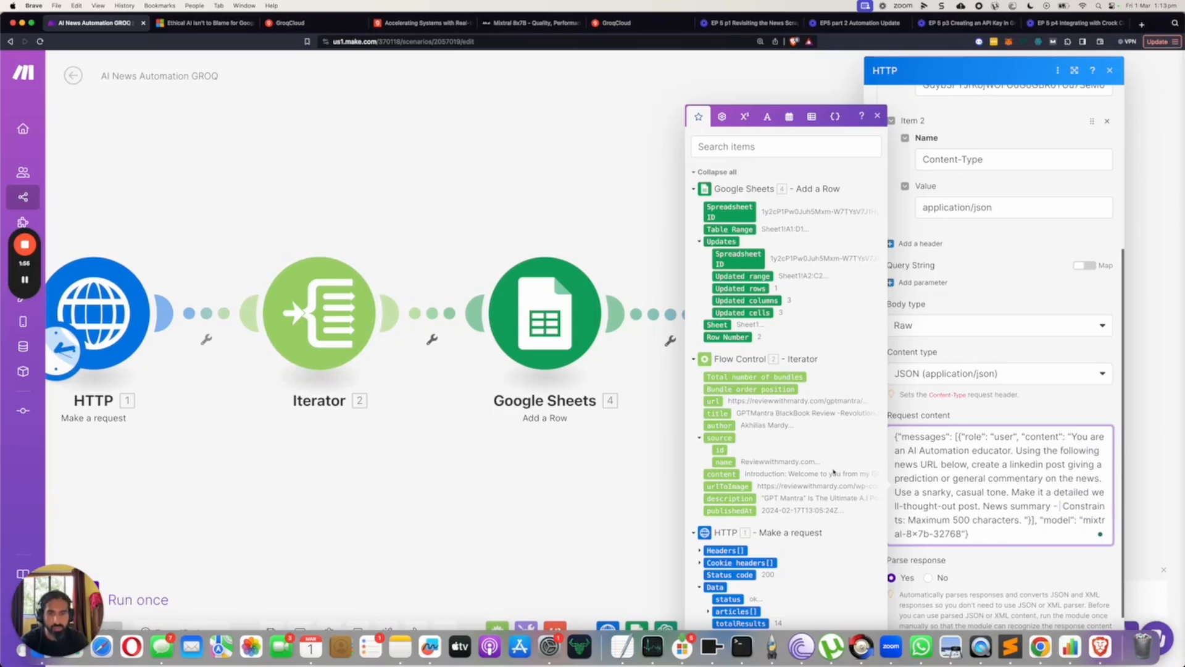
click(717, 401)
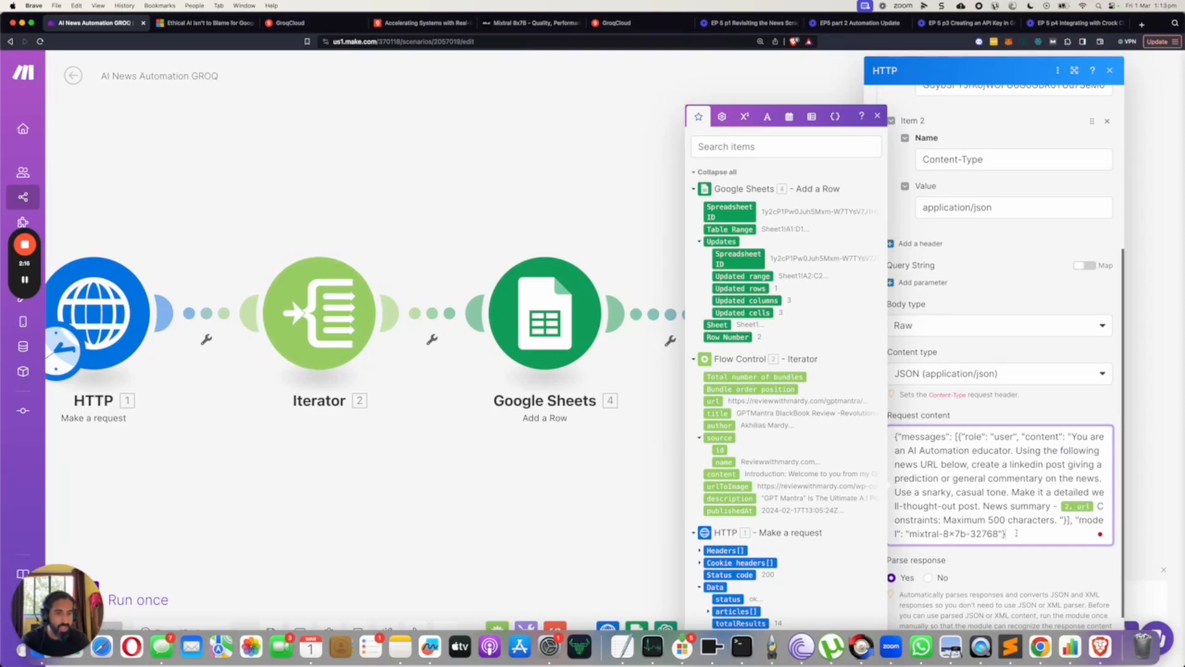
Check the Groq HTTP module's request content and parse response setting, and confirm the module's configuration.
scroll(996, 569, down, 1)
click(1023, 557)
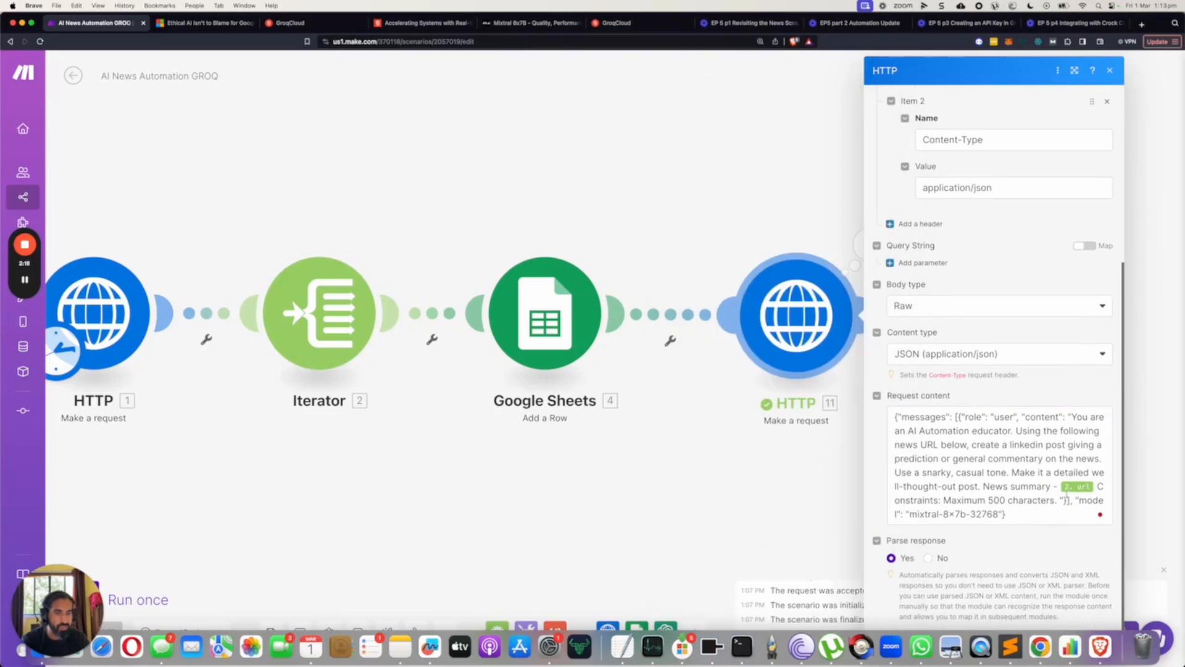
click(1144, 390)
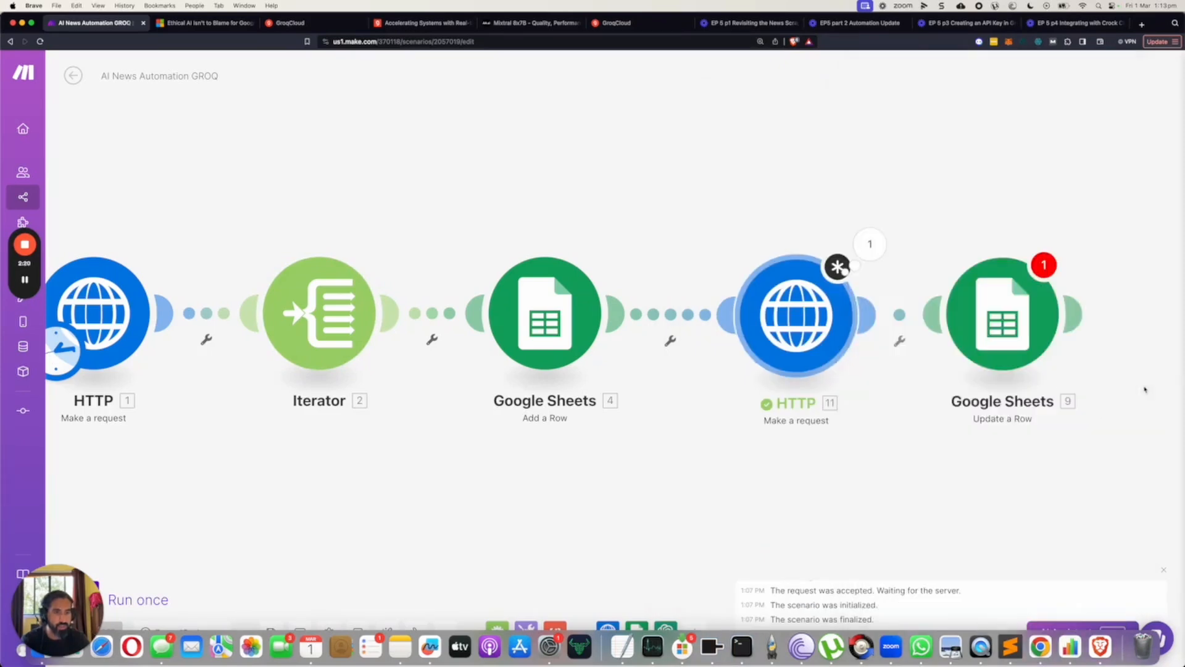
click(806, 320)
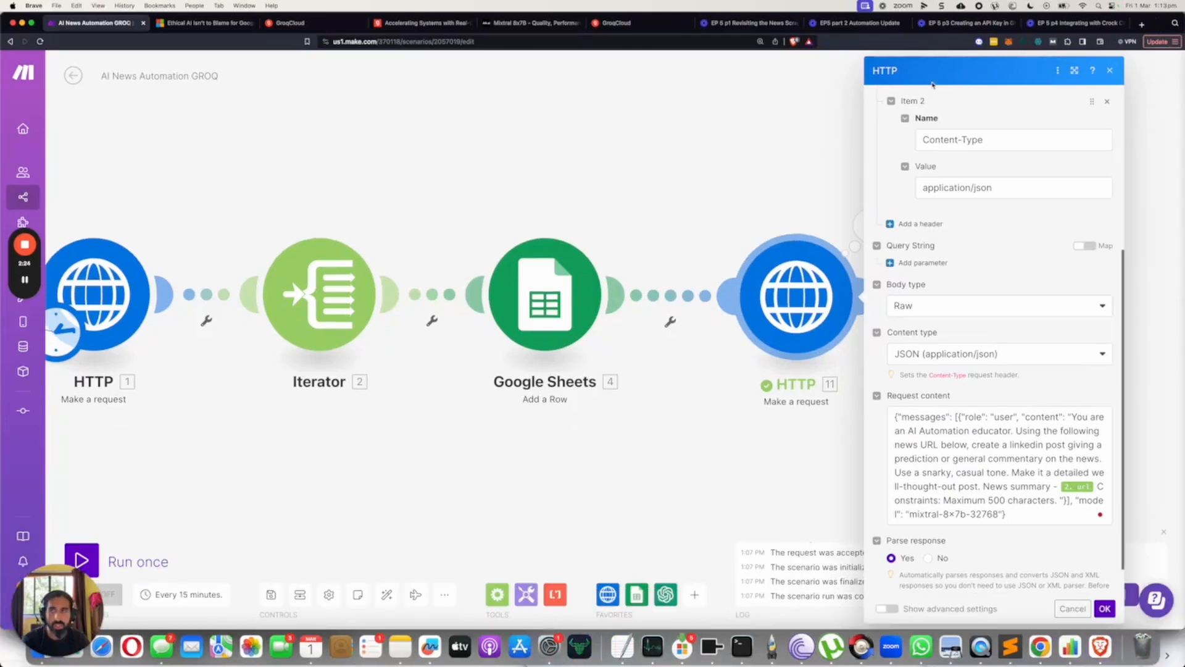
click(1105, 609)
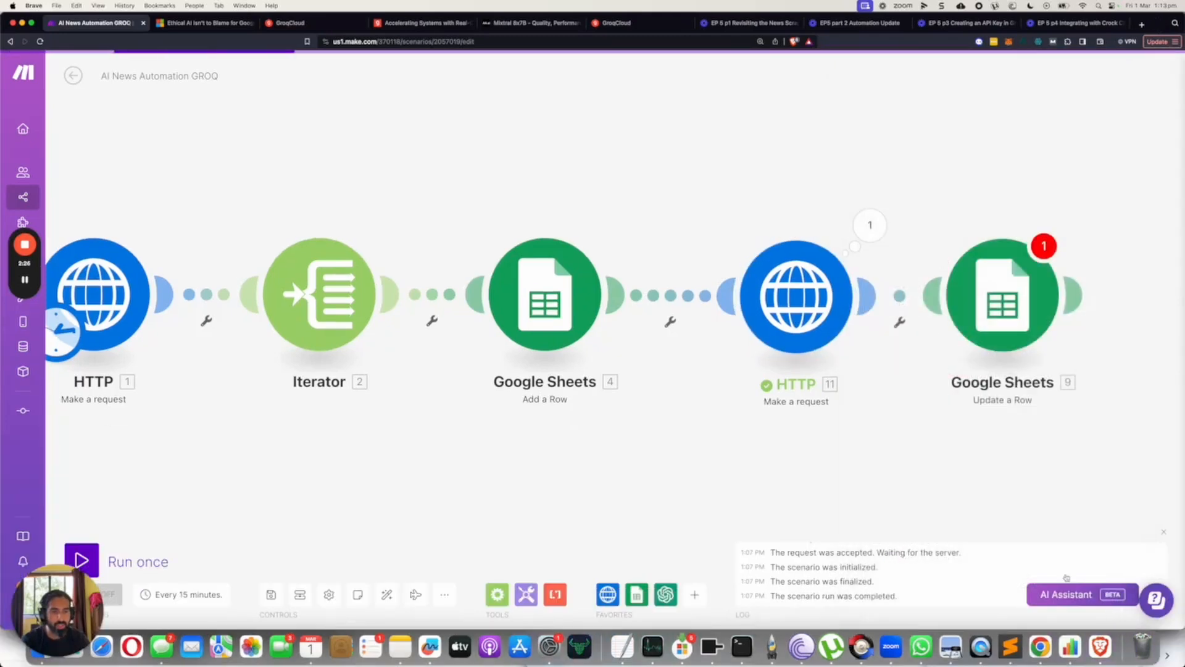
Save the AI News Automation GROQ scenario anyway, despite the Google Sheets module's broken reference.
click(272, 595)
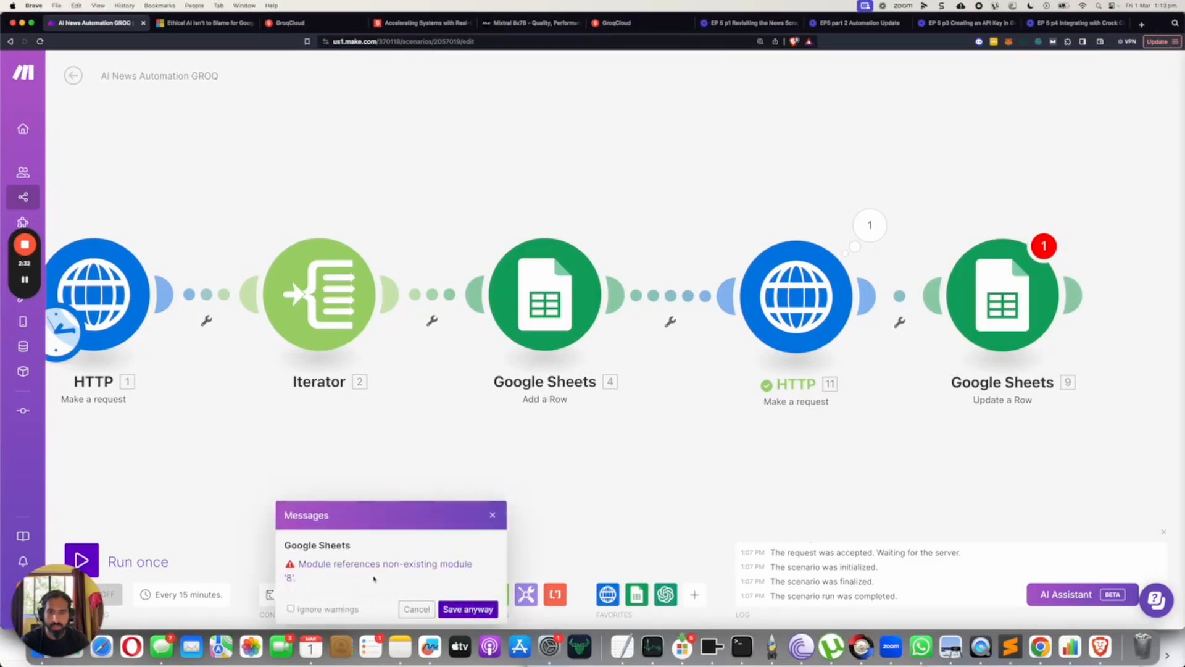
click(475, 609)
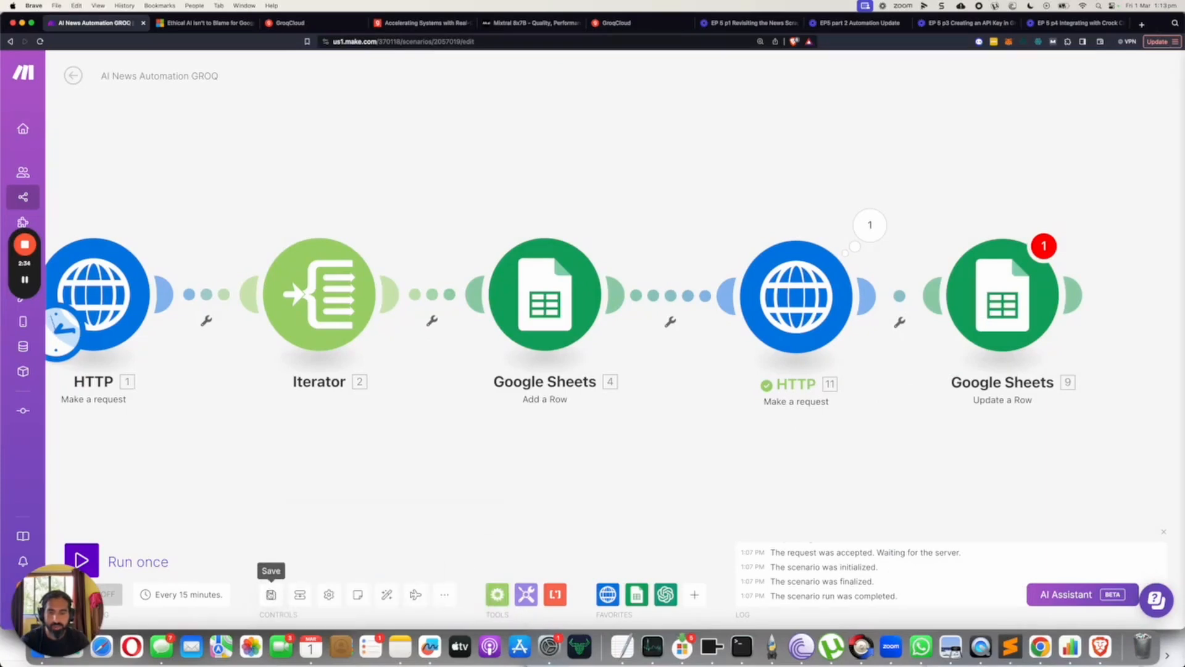
click(271, 595)
click(475, 610)
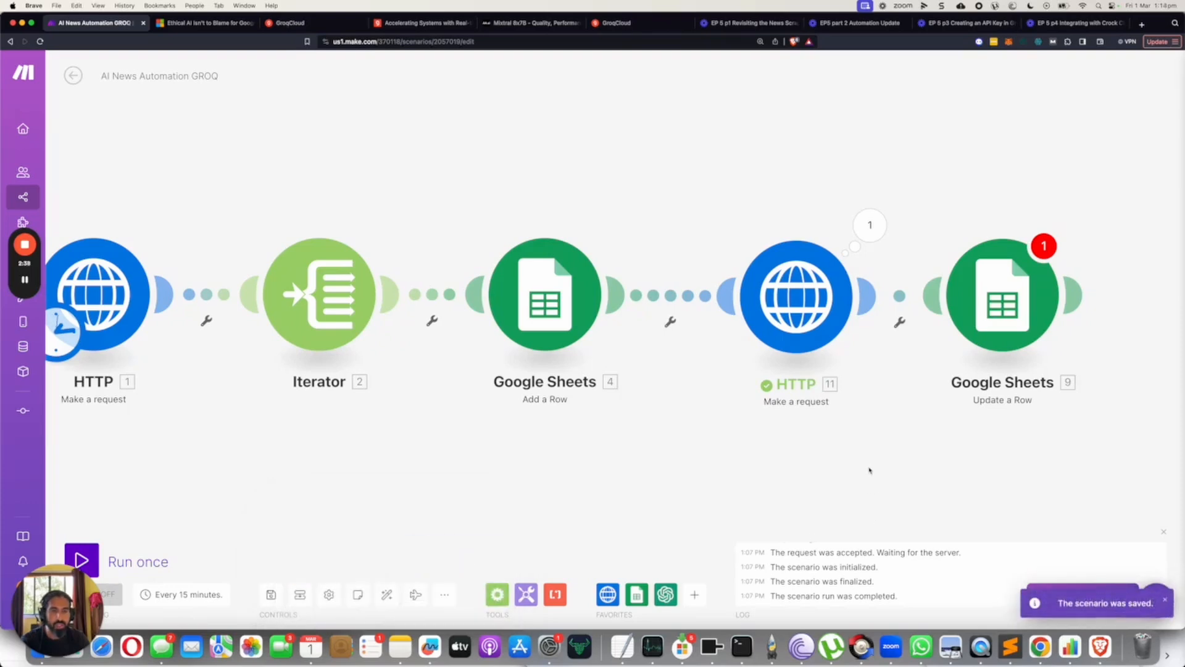
Run only the Groq HTTP module, using the copied address of the MSN article on ethical AI and Google's Gemini as the Iterator's url.
right_click(804, 302)
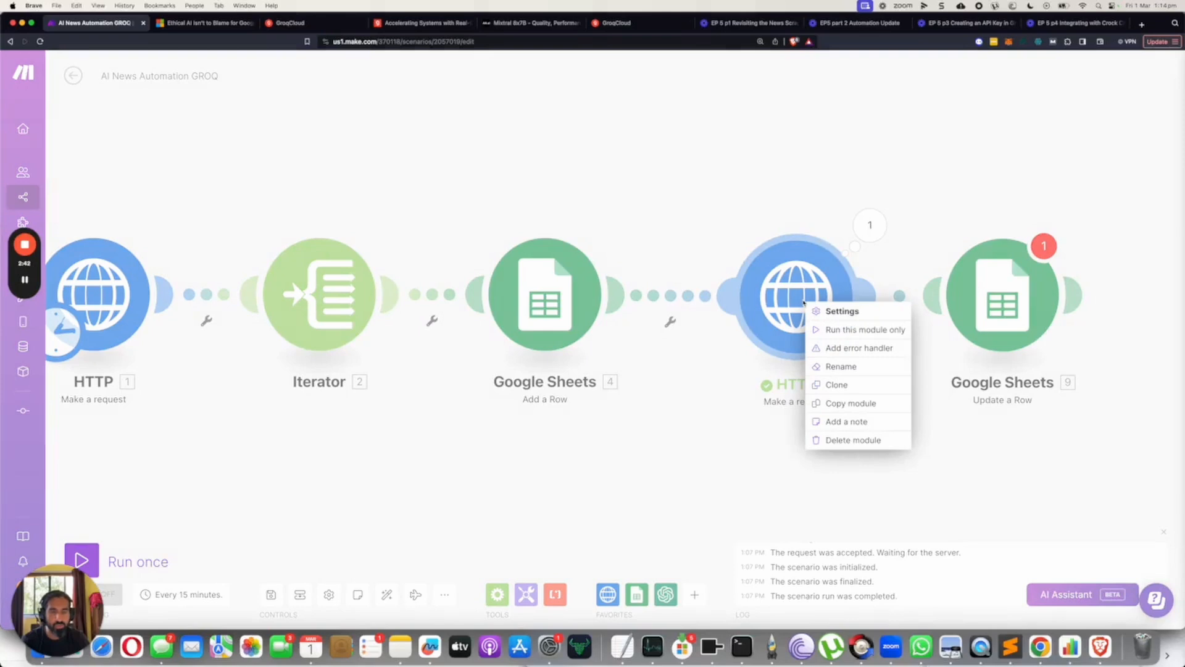
click(841, 334)
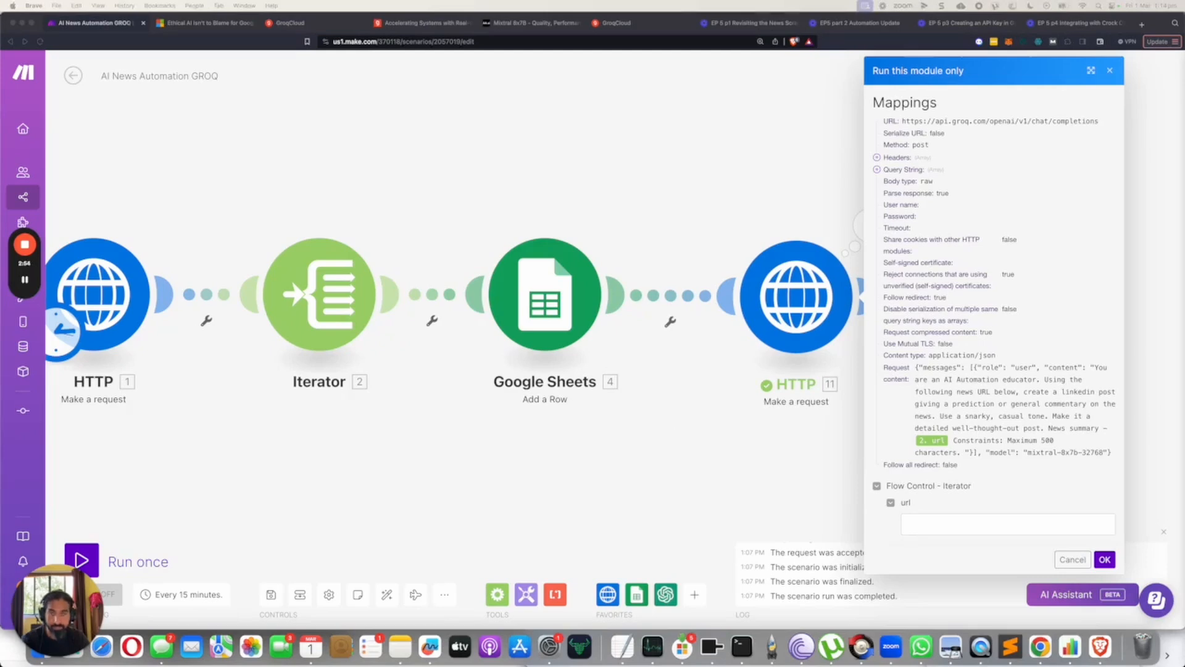
click(206, 26)
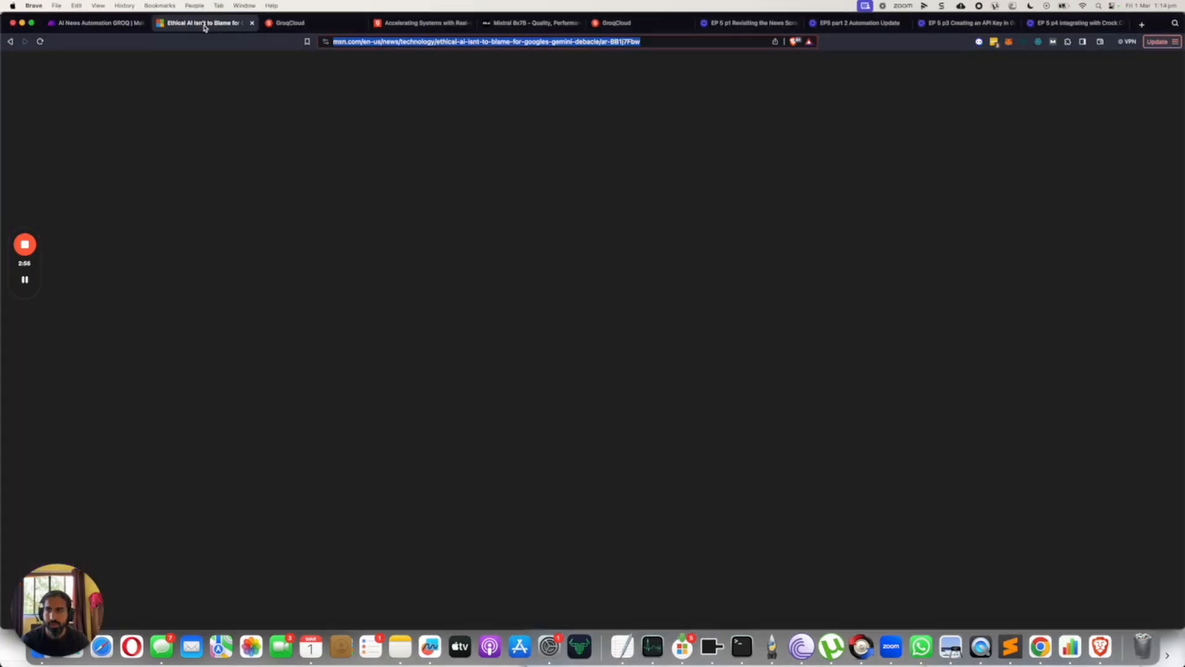
right_click(409, 43)
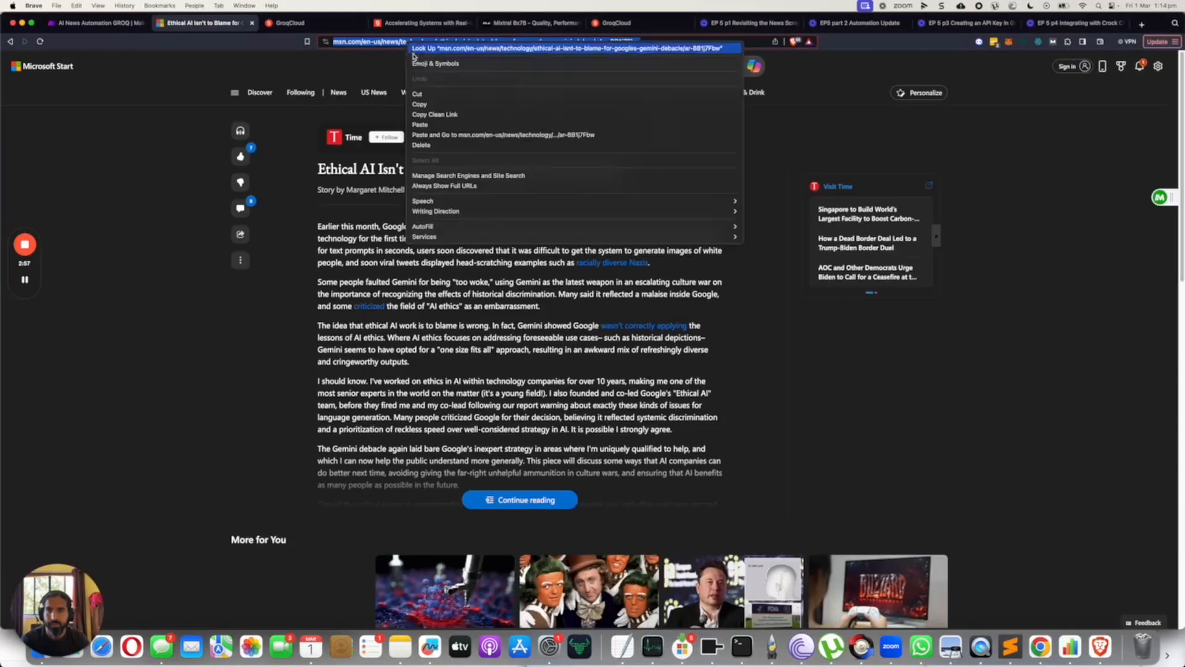
click(420, 105)
click(96, 23)
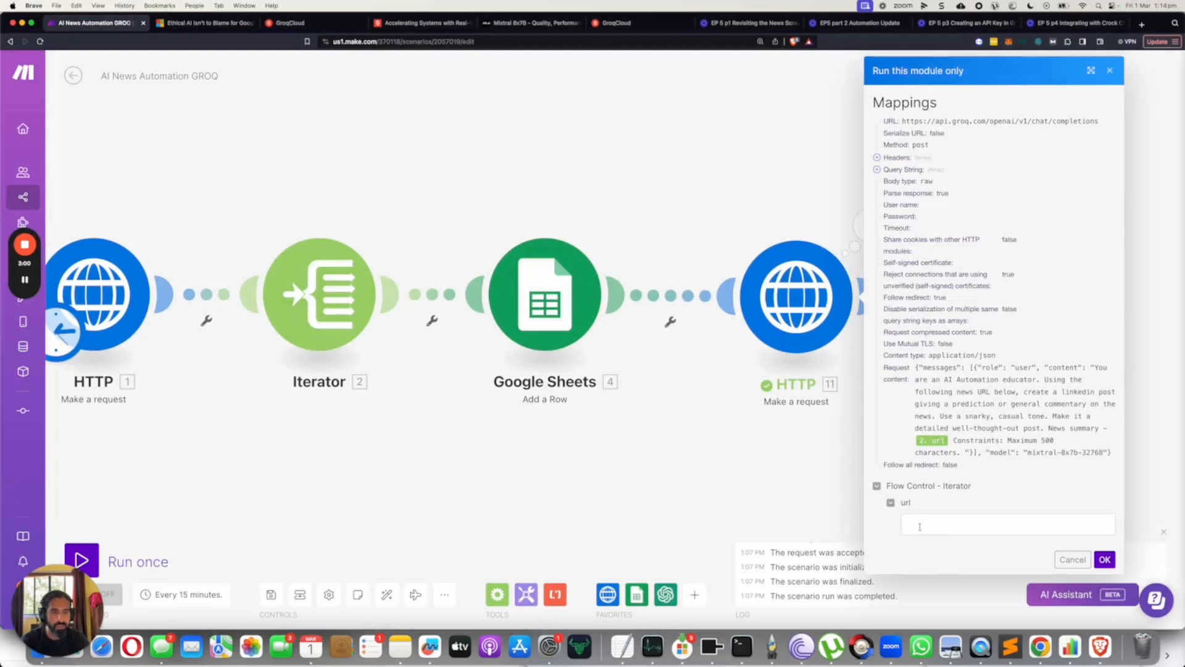
click(1008, 524)
key(super+v)
click(1105, 560)
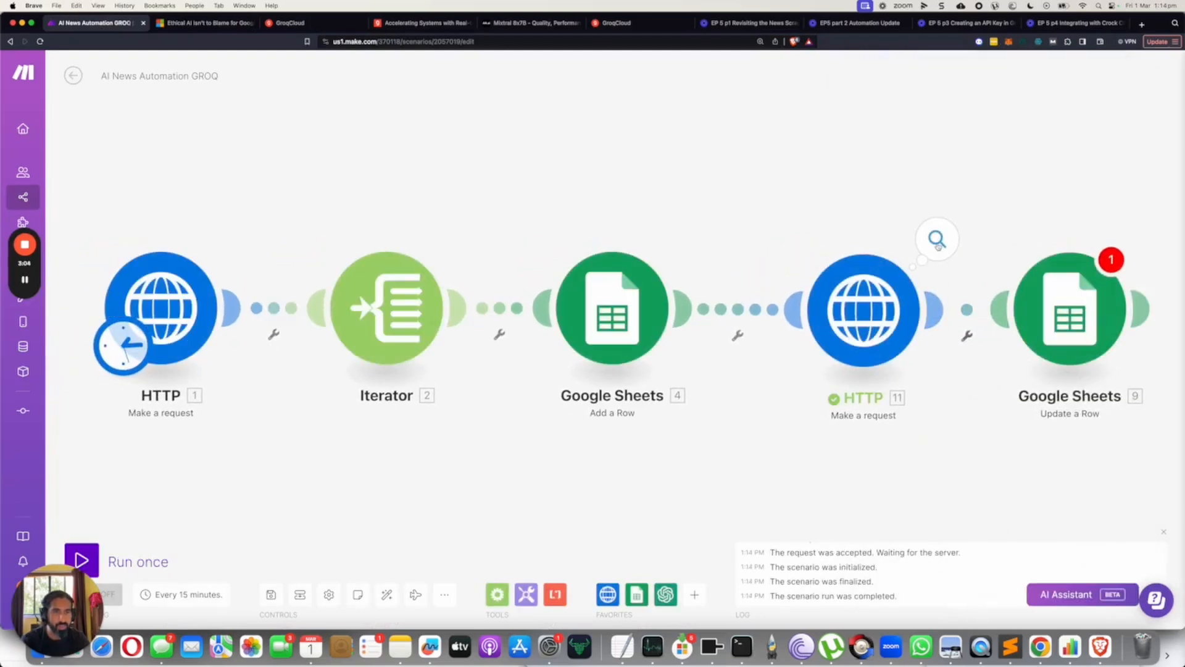
Examine the Groq HTTP module's output bundle, expanding data, choices, message and usage to read the generated LinkedIn post.
click(937, 239)
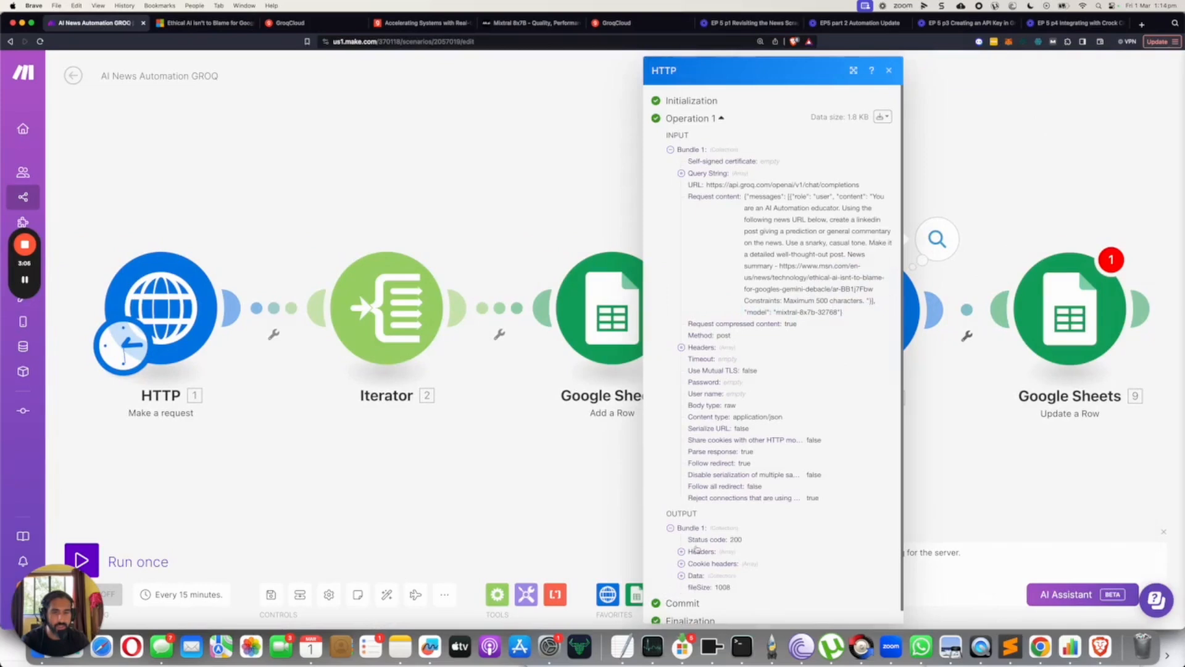
scroll(684, 556, down, 1)
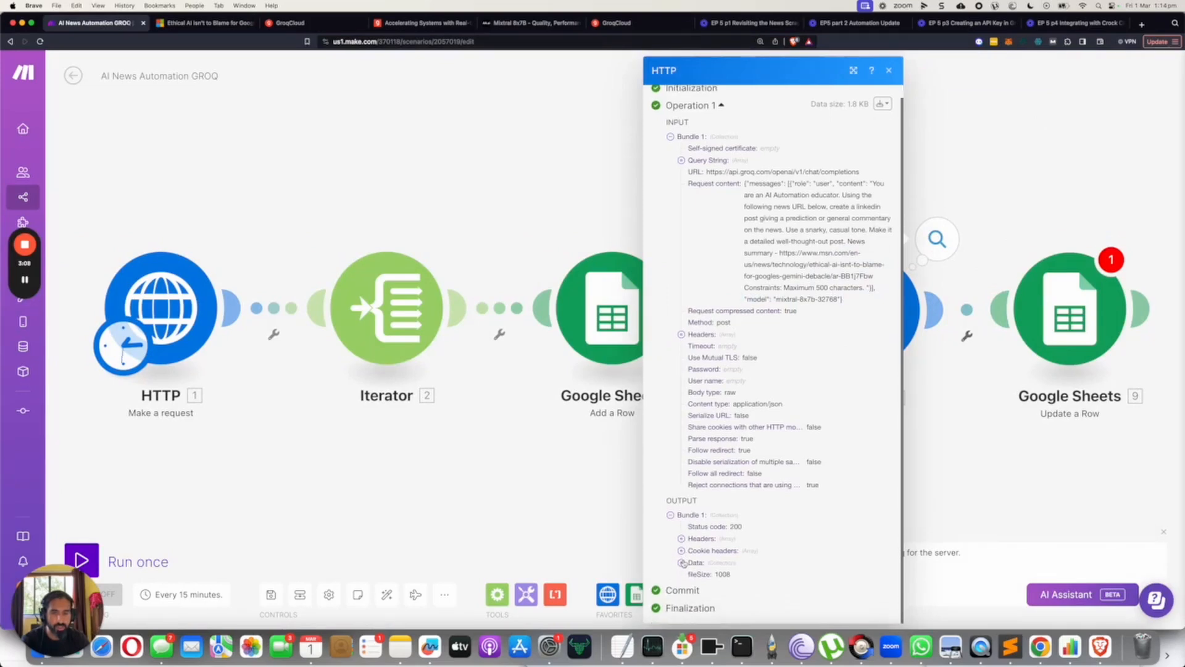
click(682, 562)
scroll(685, 559, down, 3)
click(693, 551)
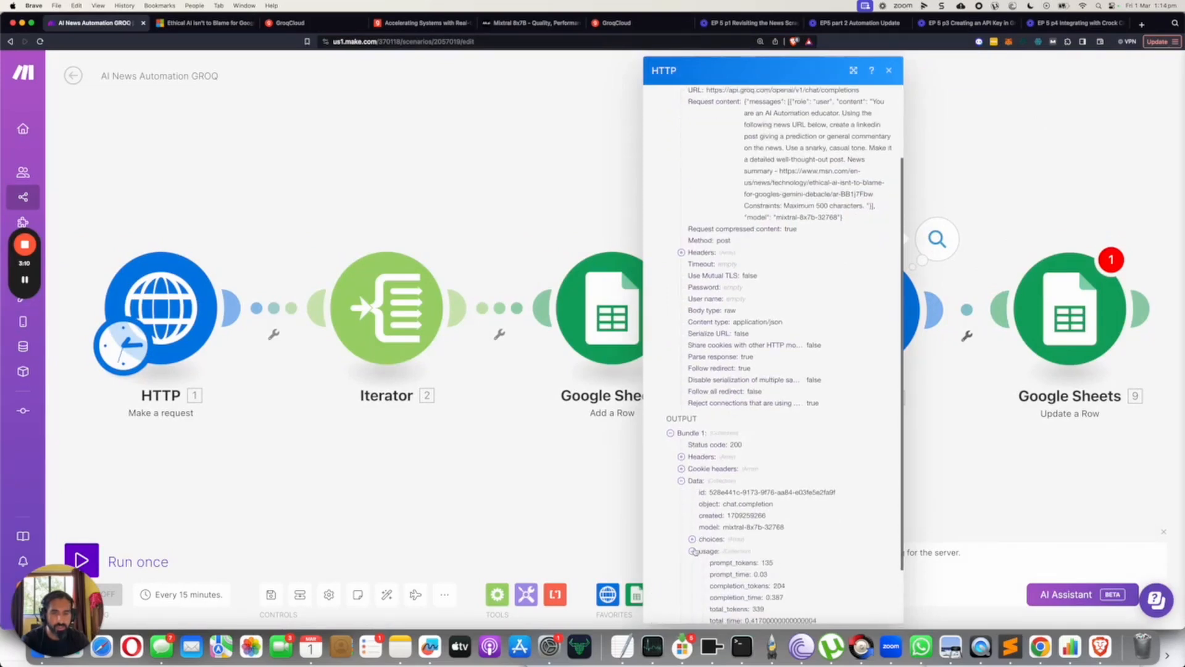
scroll(694, 549, down, 3)
click(691, 469)
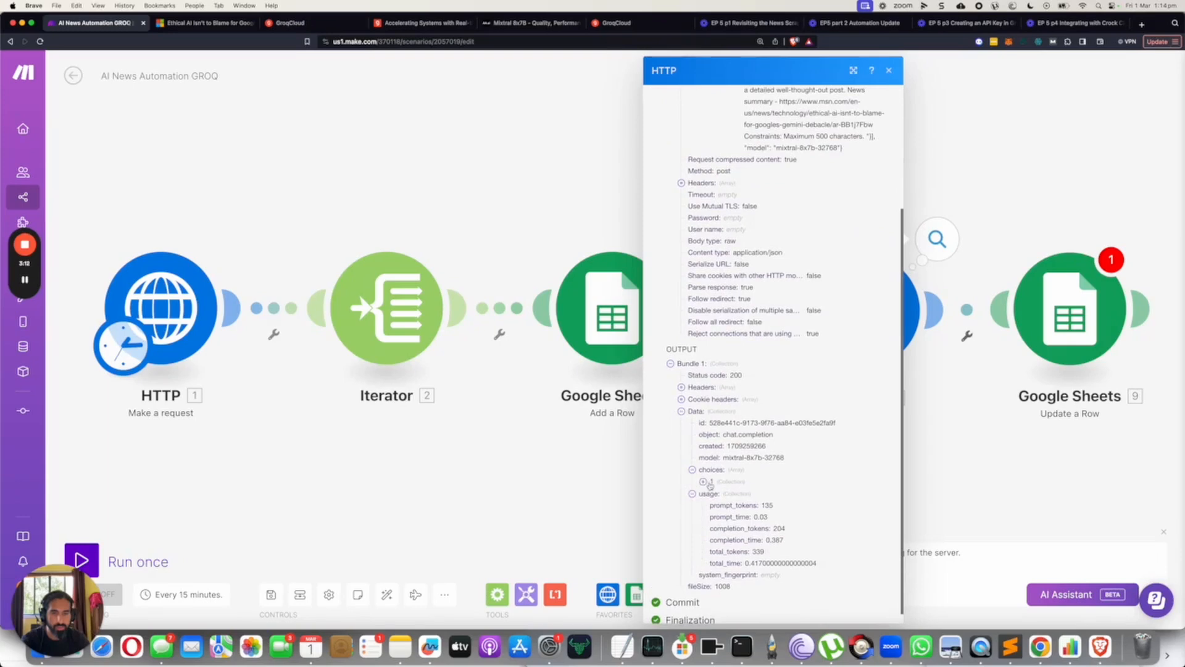
click(703, 481)
click(714, 505)
scroll(735, 514, down, 9)
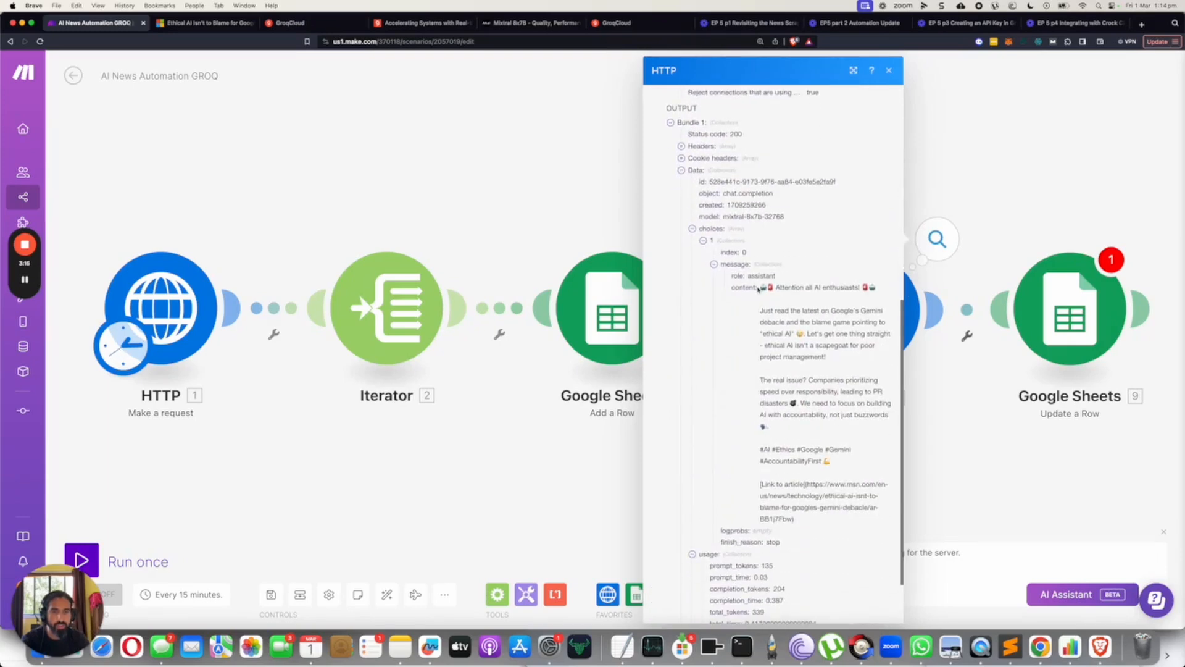
drag(760, 288, 832, 526)
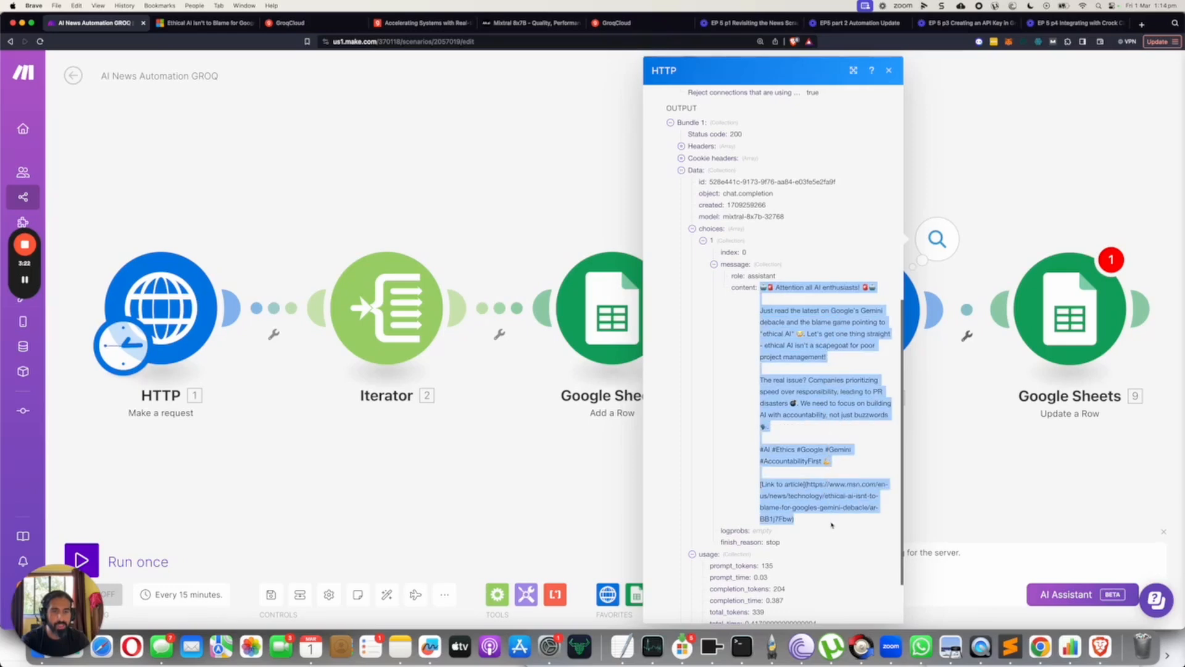
click(939, 391)
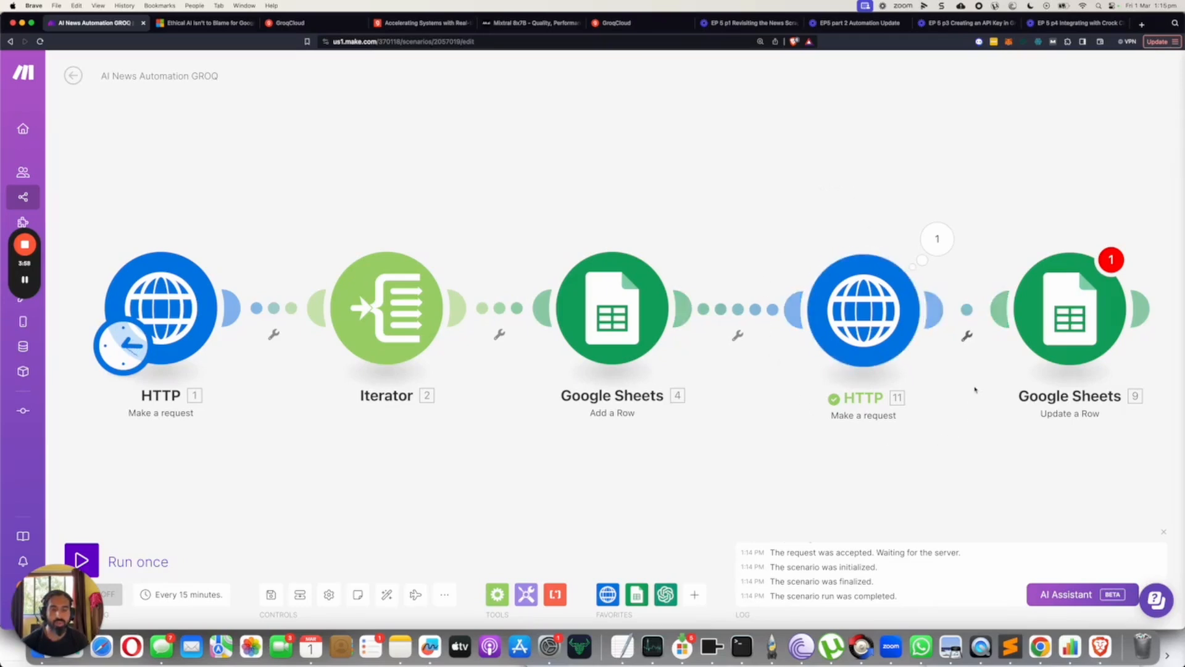
click(694, 594)
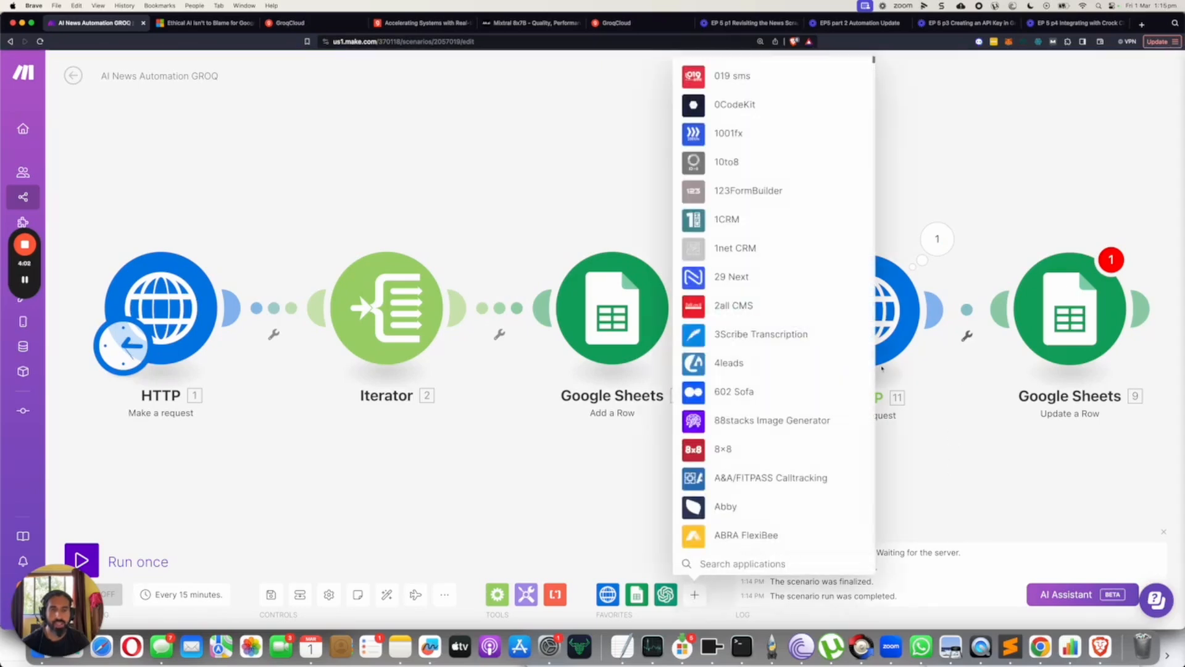
click(889, 478)
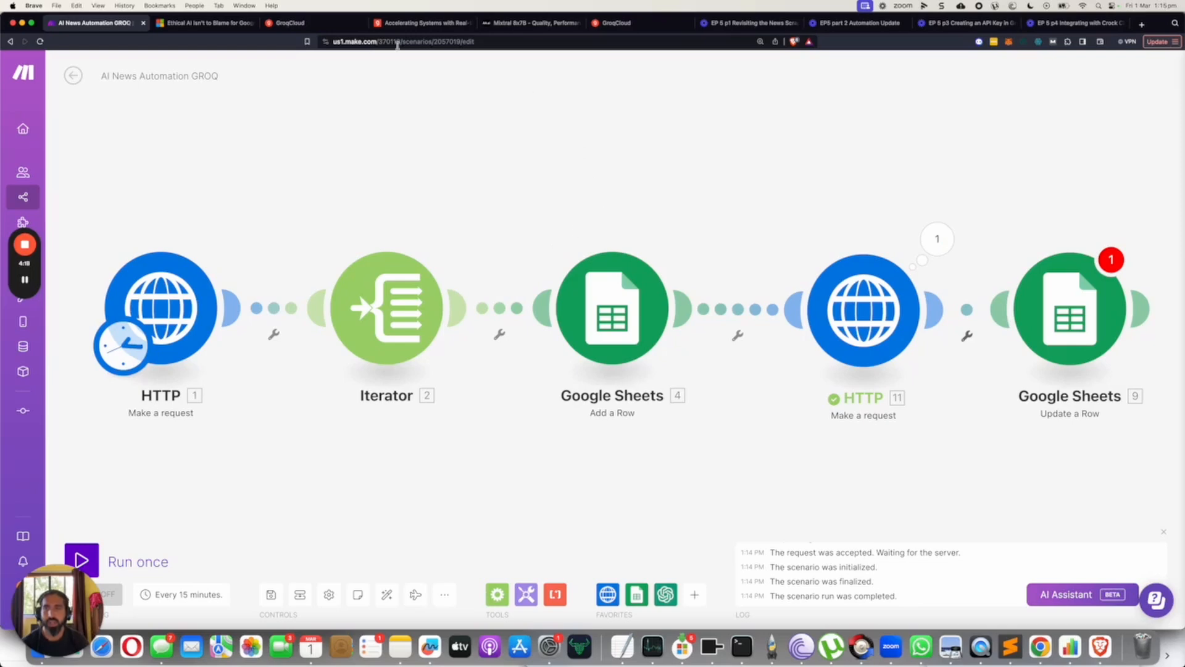
View the GroqCloud quickstart documentation and switch to the other open GroqCloud page.
click(307, 23)
click(614, 23)
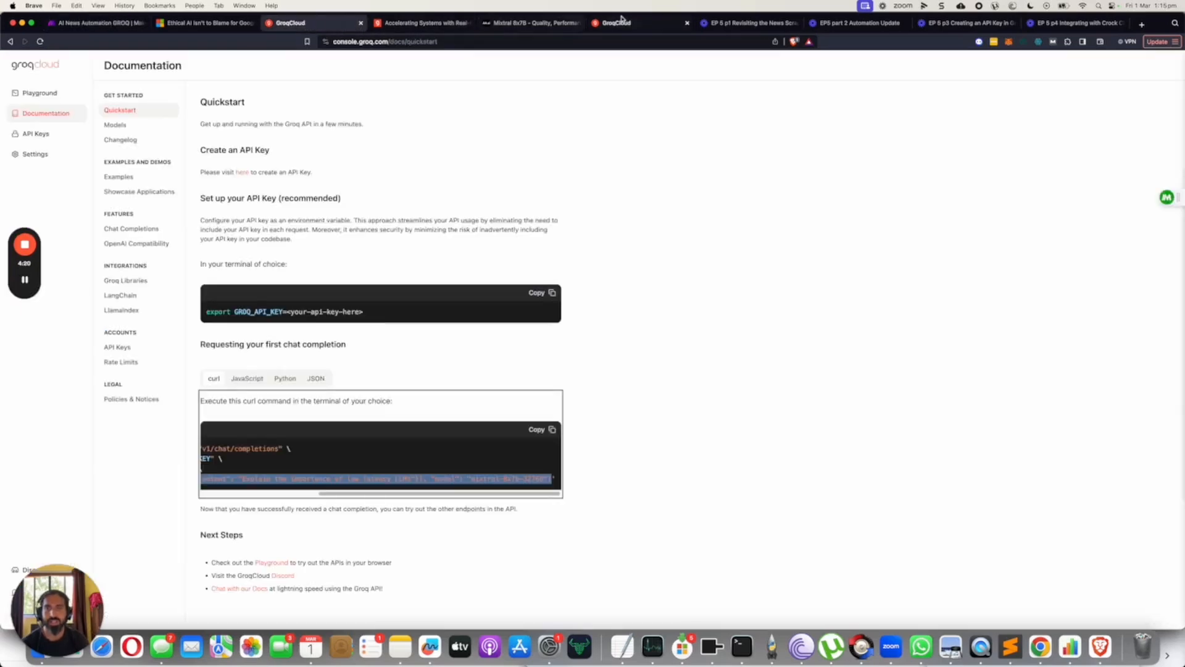